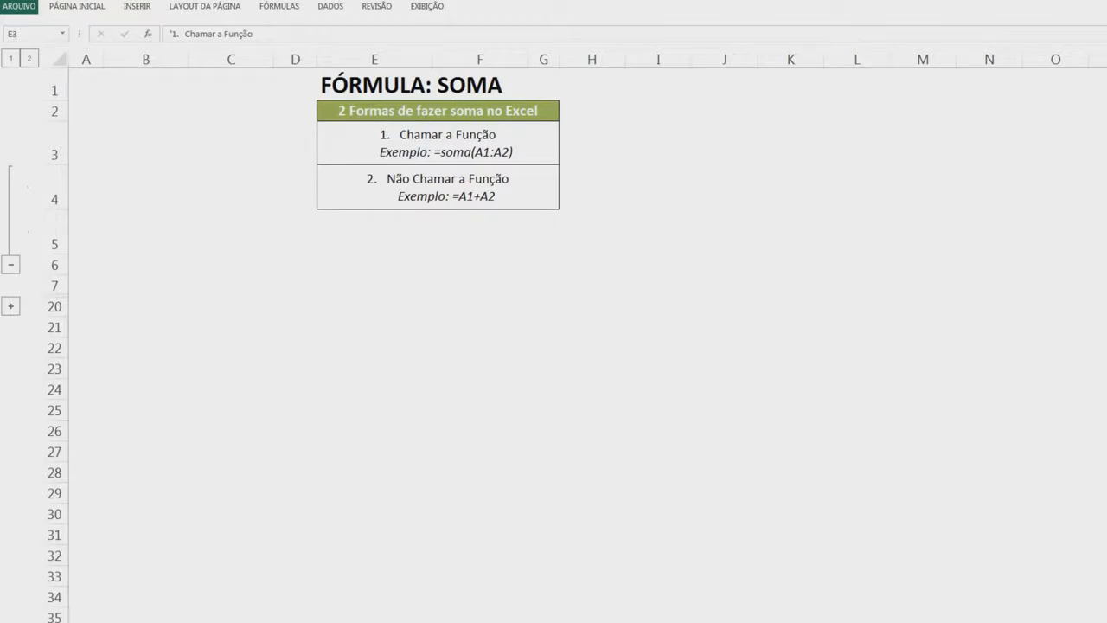
# Review the SOMA function example and the range A1:A2 that it refers to
pyautogui.click(519, 154)
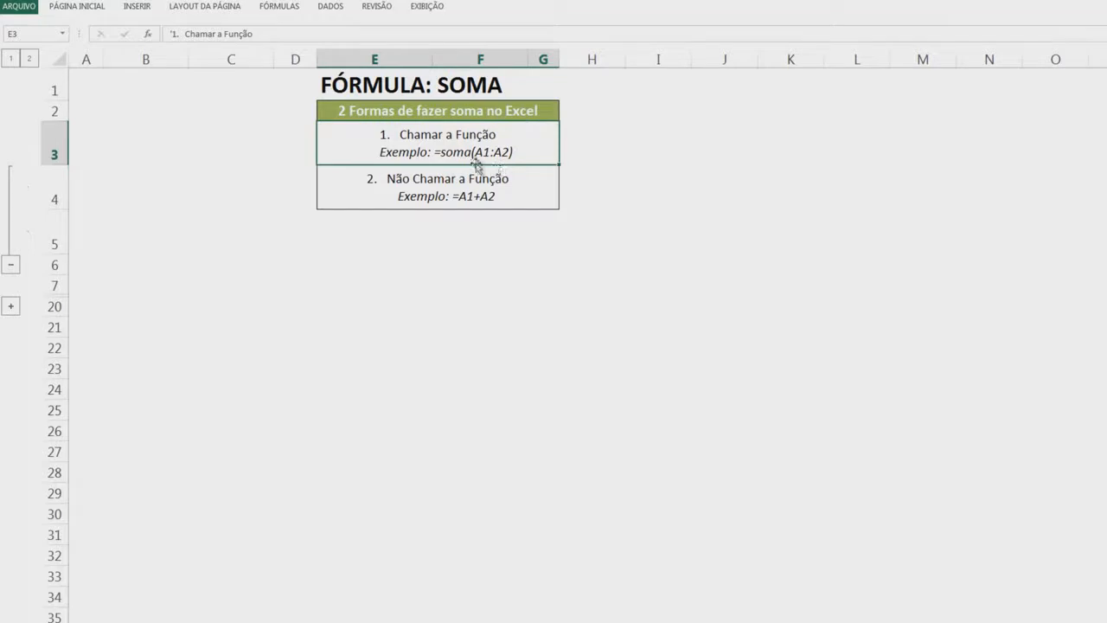
pyautogui.click(82, 57)
pyautogui.click(55, 89)
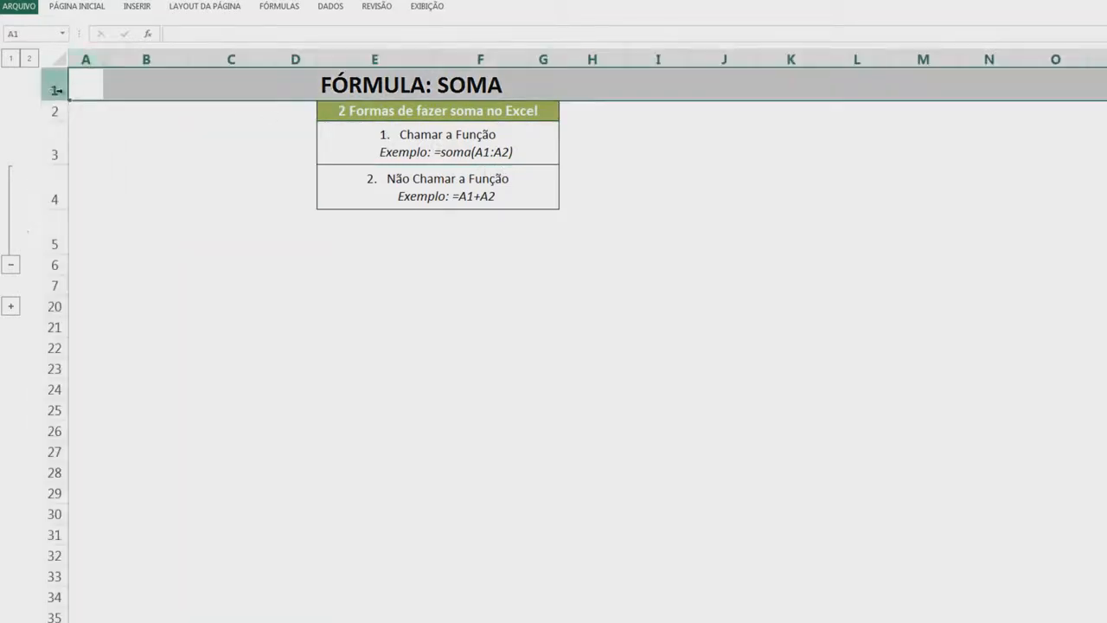
pyautogui.click(82, 86)
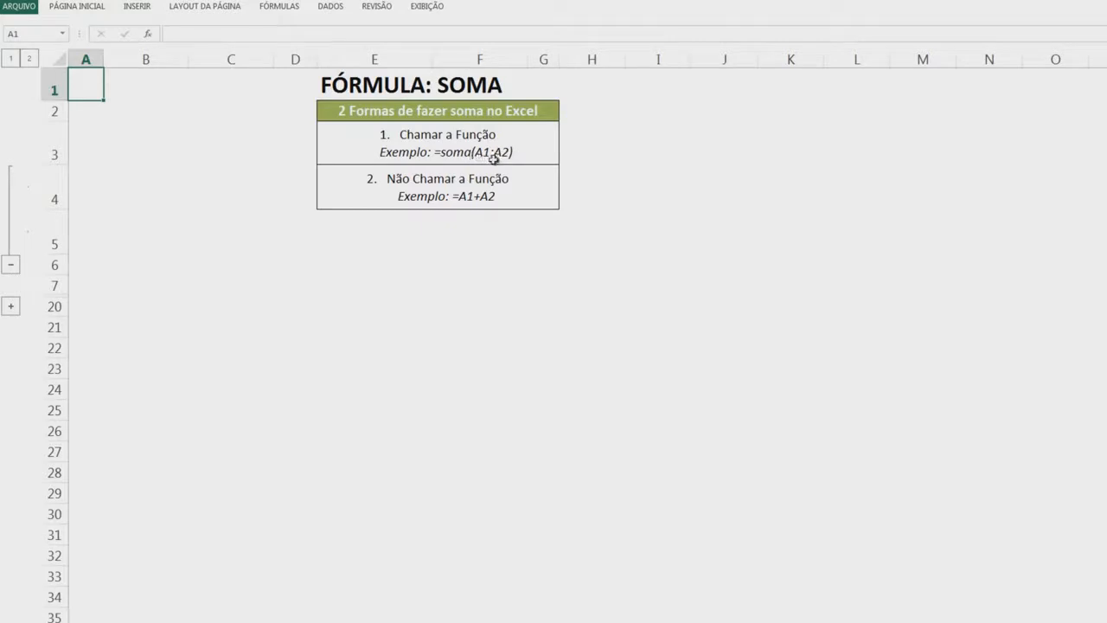
pyautogui.moveTo(87, 80); pyautogui.dragTo(87, 111)
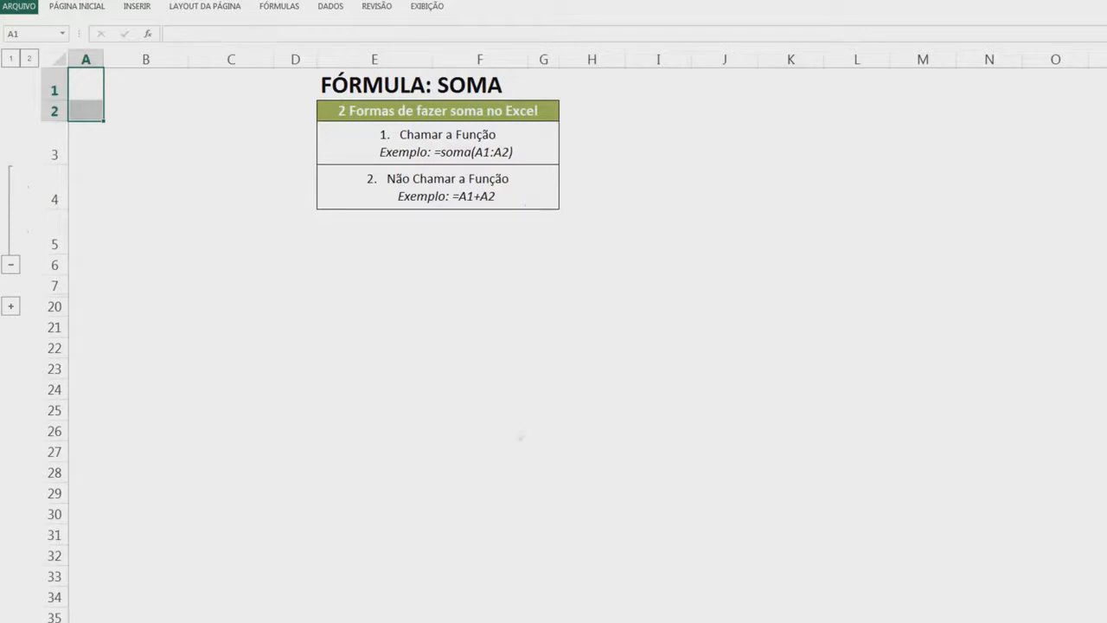
# Expand the collapsed row group and look over the Turma and Qtde. columns and the Exercícios heading
pyautogui.click(10, 305)
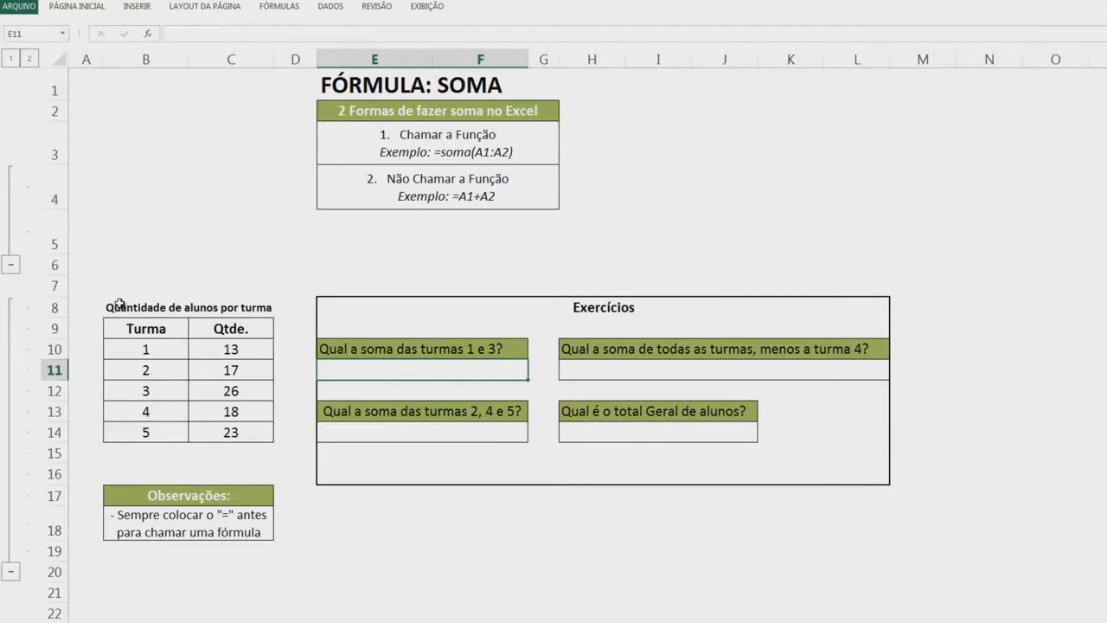
pyautogui.moveTo(143, 327); pyautogui.dragTo(139, 433)
pyautogui.moveTo(231, 332); pyautogui.dragTo(234, 432)
pyautogui.click(241, 326)
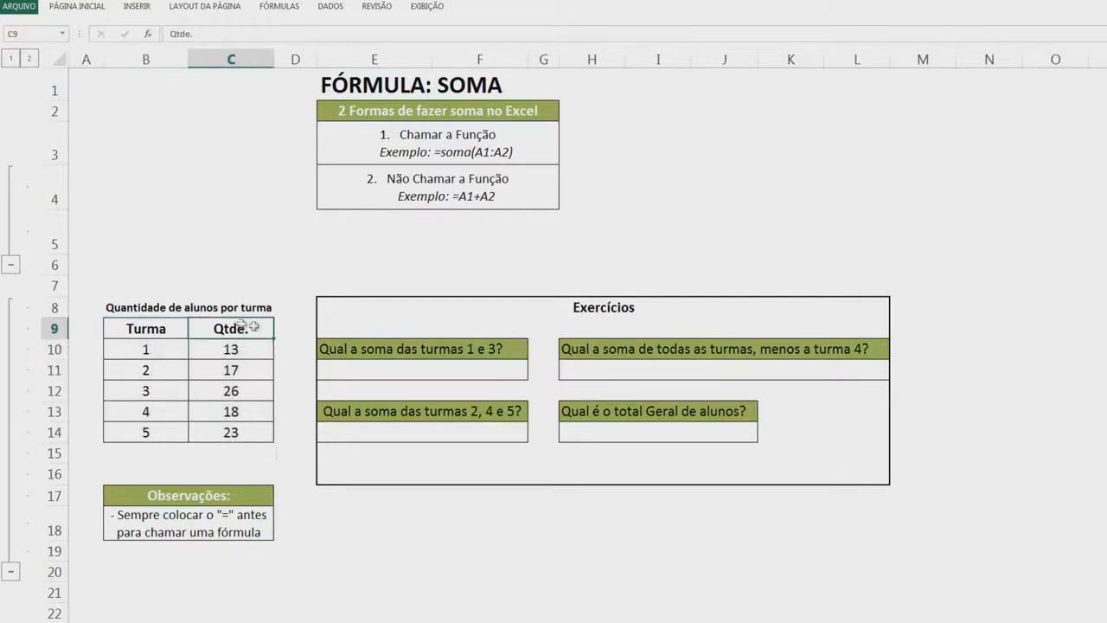
pyautogui.click(610, 313)
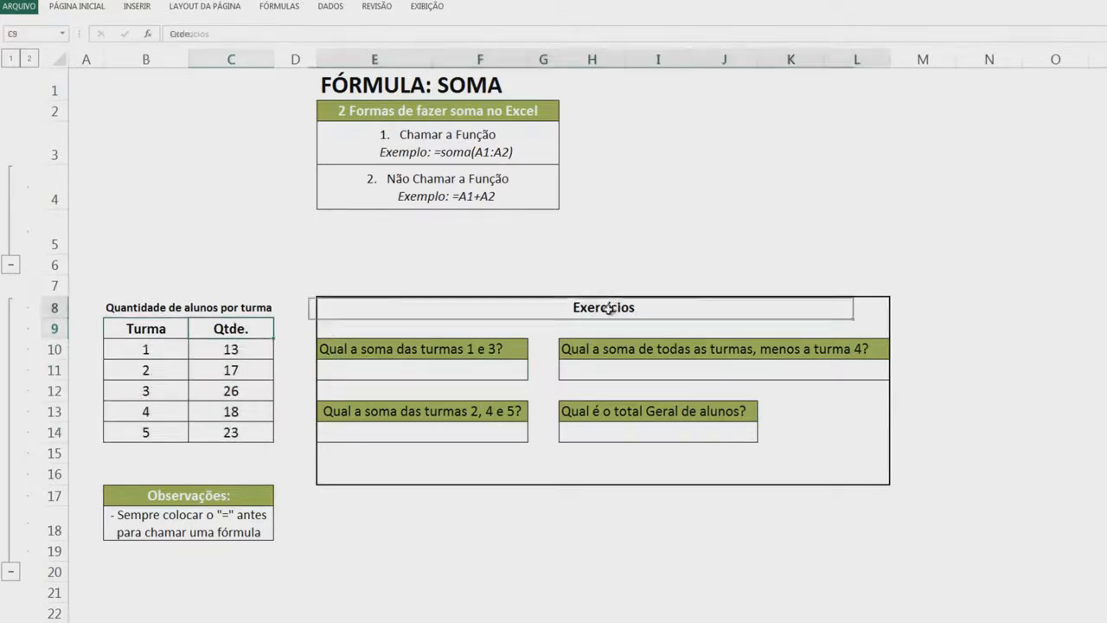
# Enter =soma(C10;C12) in E11 to add the student counts of classes 1 and 3
pyautogui.click(390, 370)
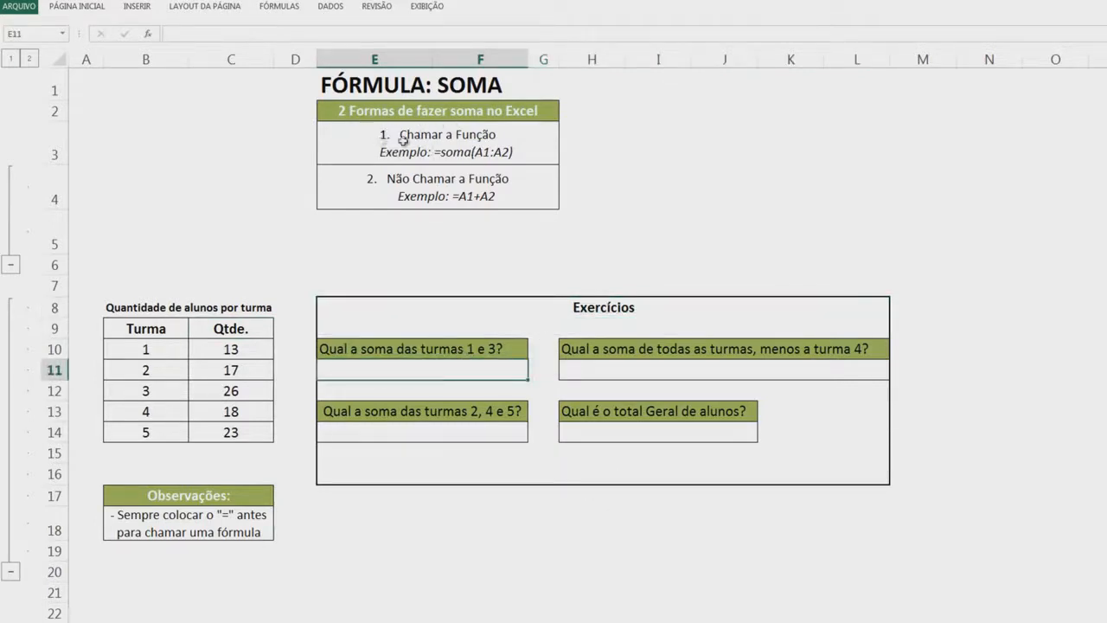
pyautogui.write('=soma')
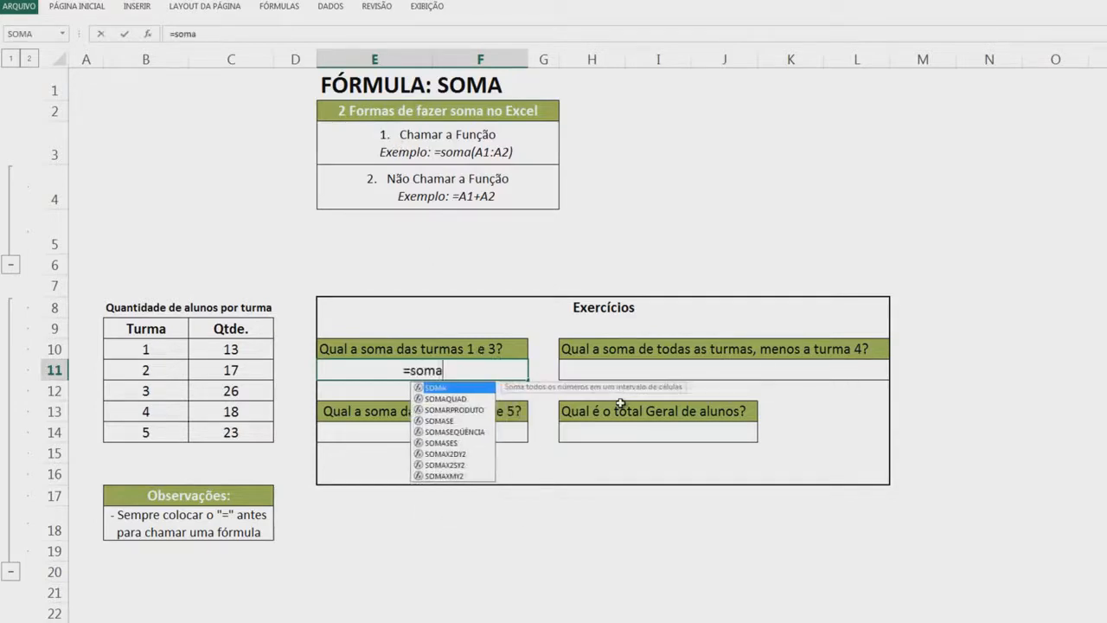
pyautogui.write('(')
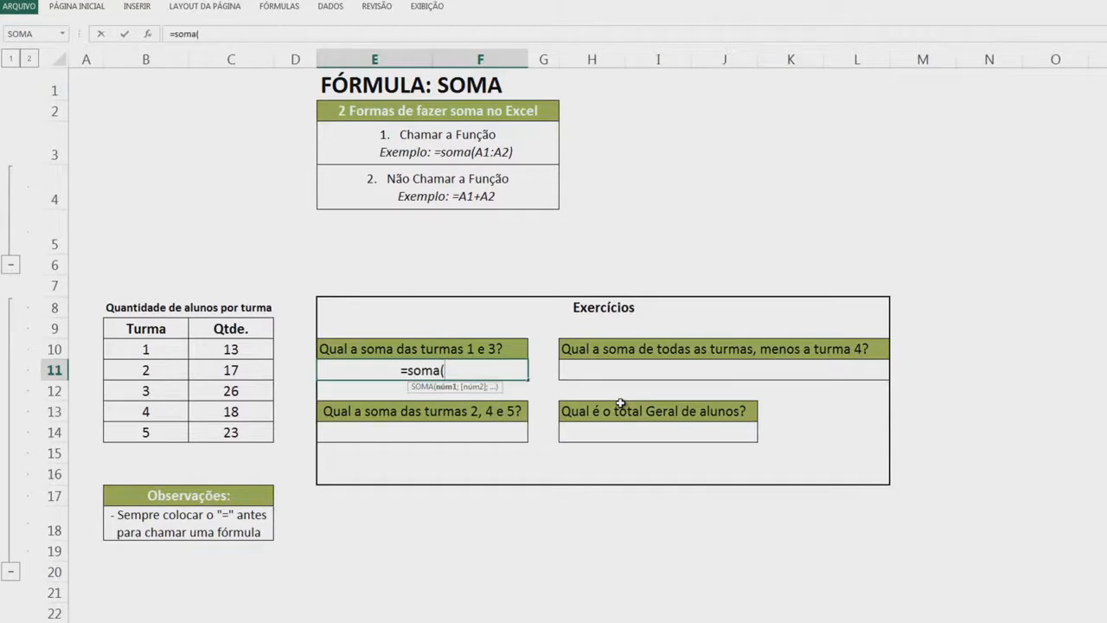
pyautogui.click(239, 348)
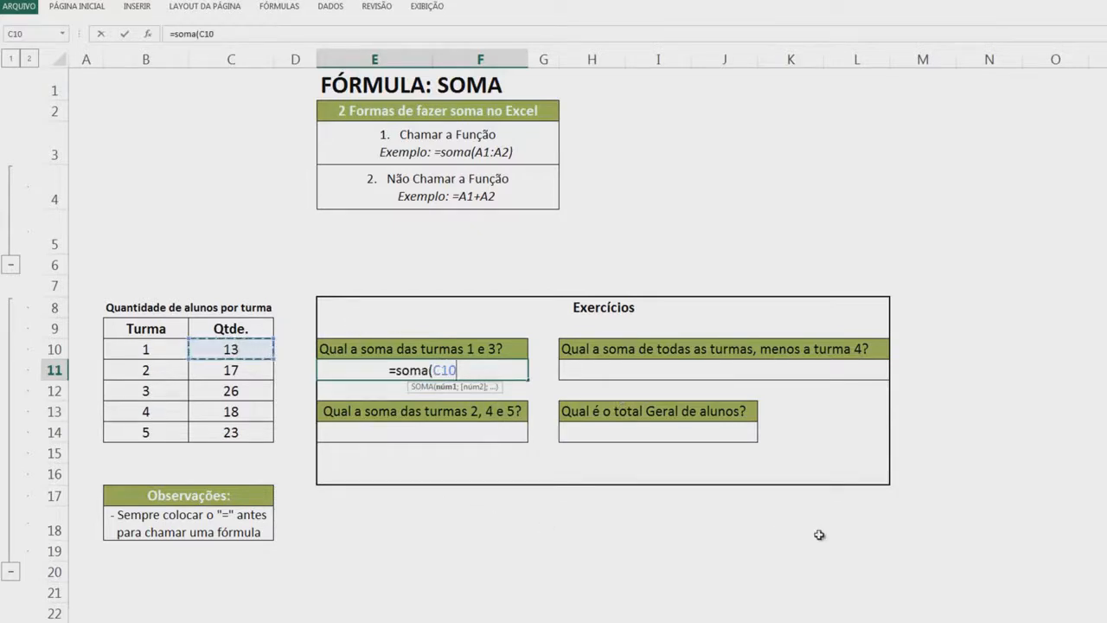
pyautogui.write(';')
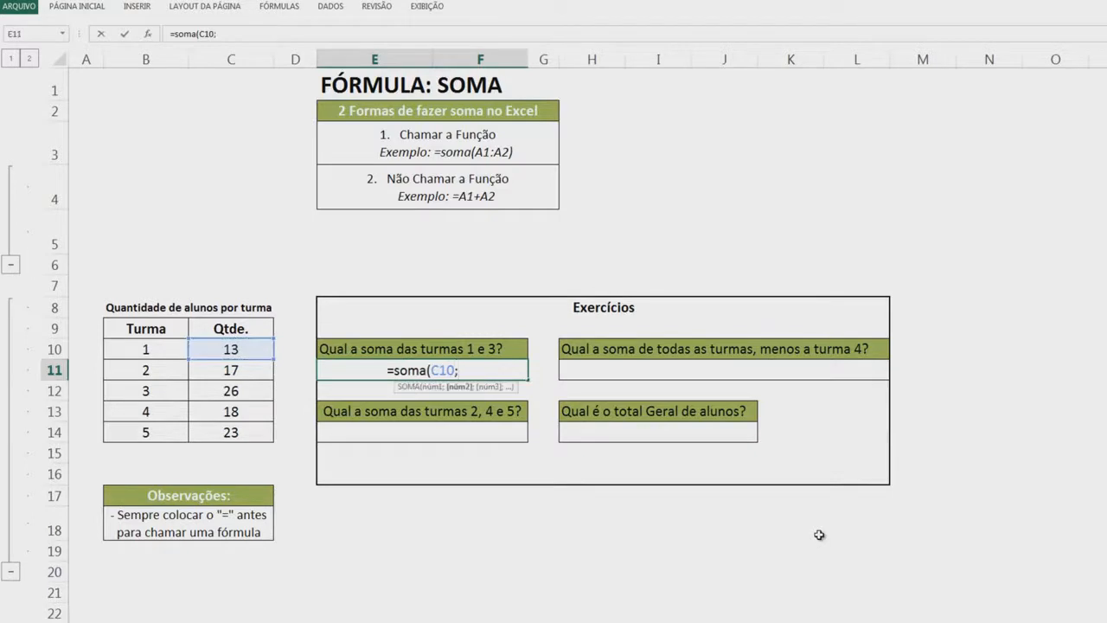
pyautogui.click(225, 394)
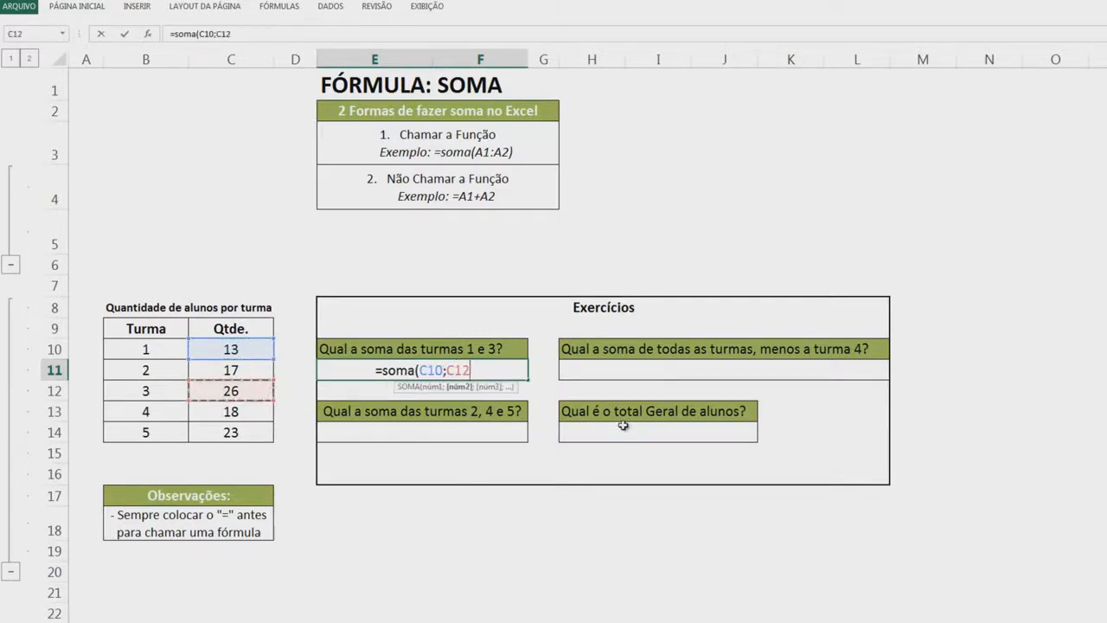
pyautogui.write(')')
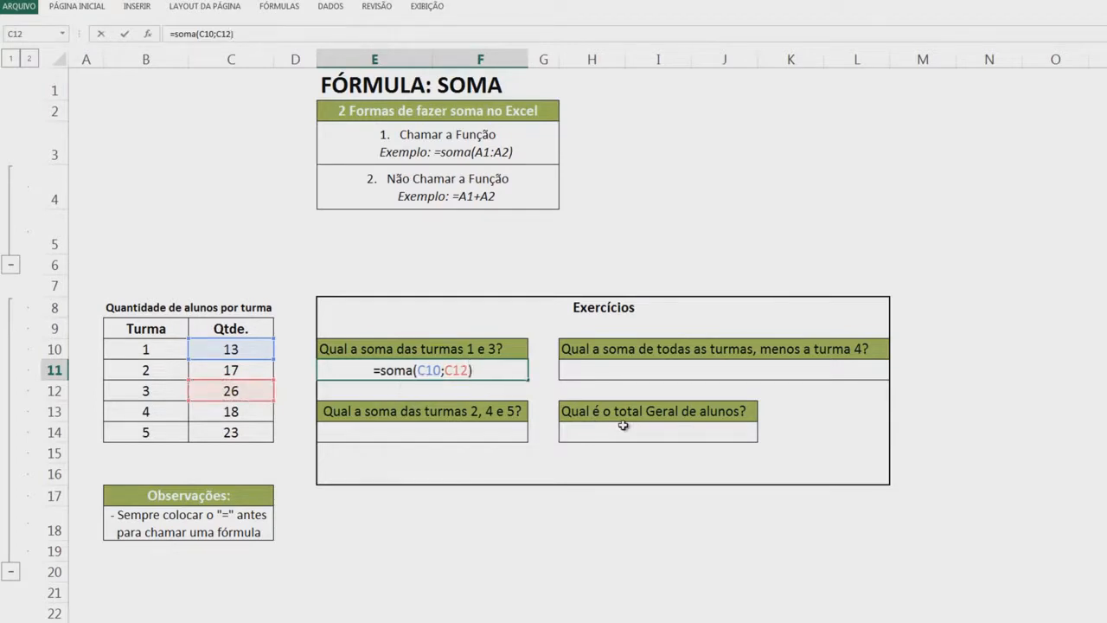
pyautogui.press('Return')
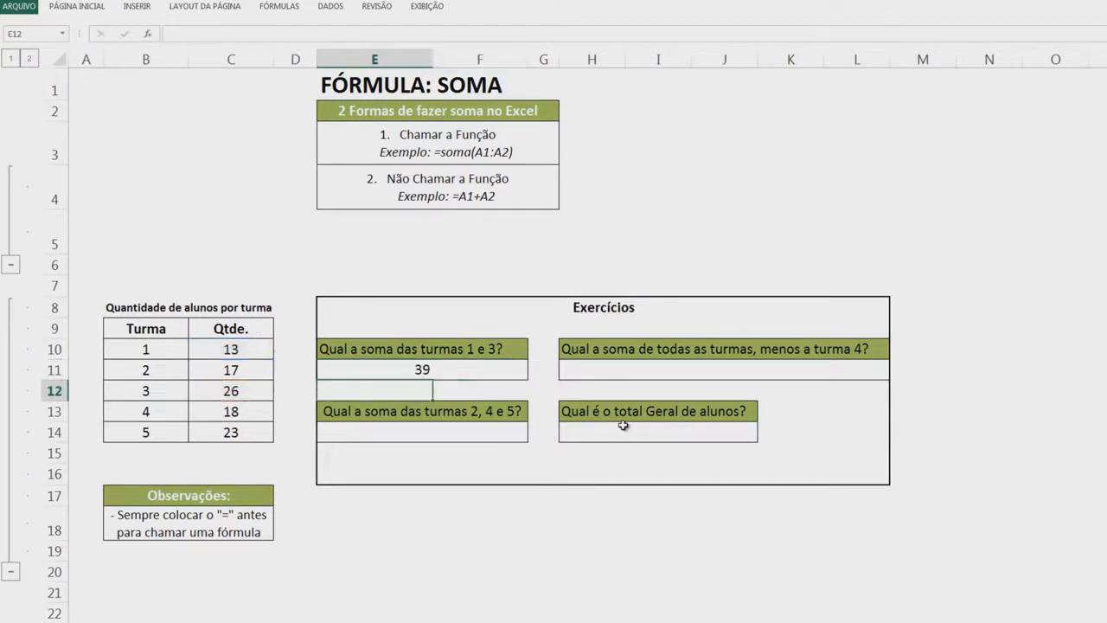
# Enter =C11+C13+C14 in E14 to add classes 2, 4 and 5 without a function, and check the cell's formula
pyautogui.click(420, 431)
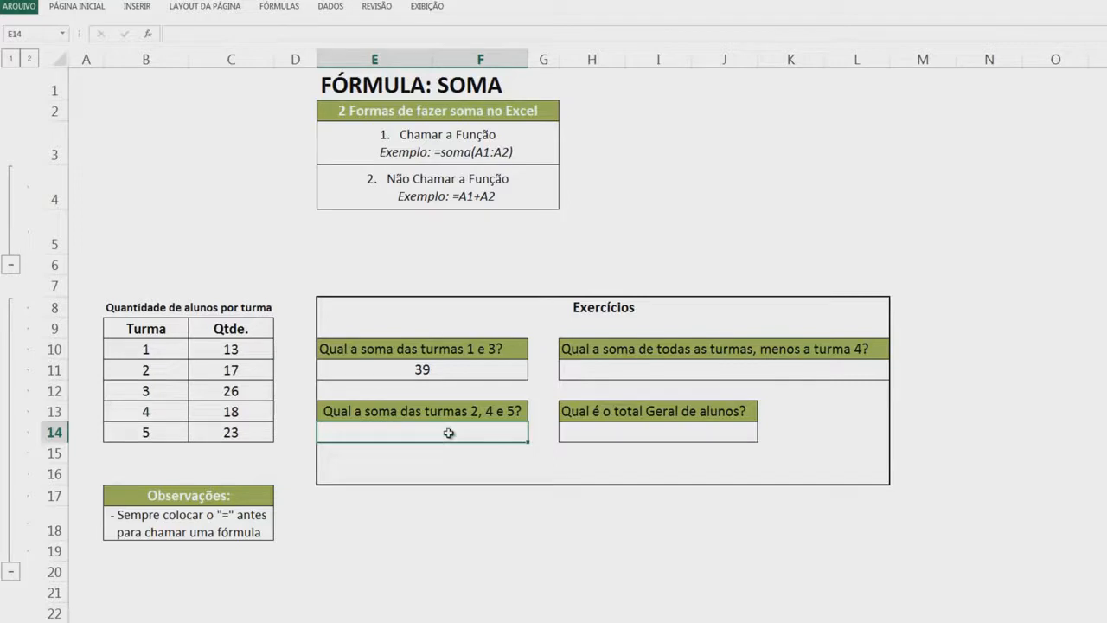
pyautogui.write('=')
pyautogui.click(232, 369)
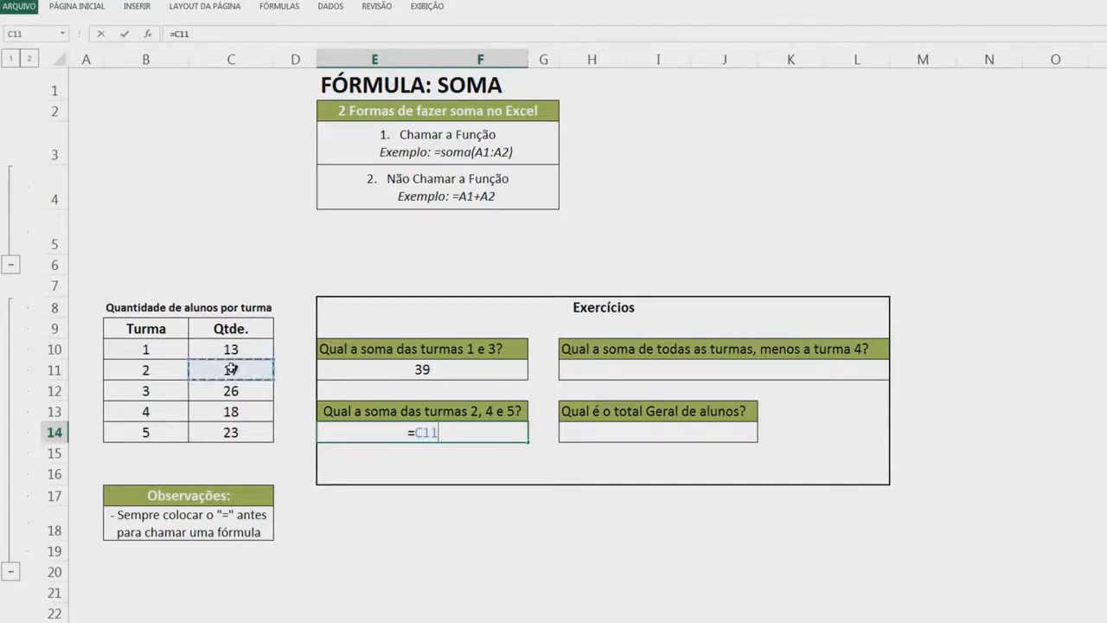
pyautogui.write('+')
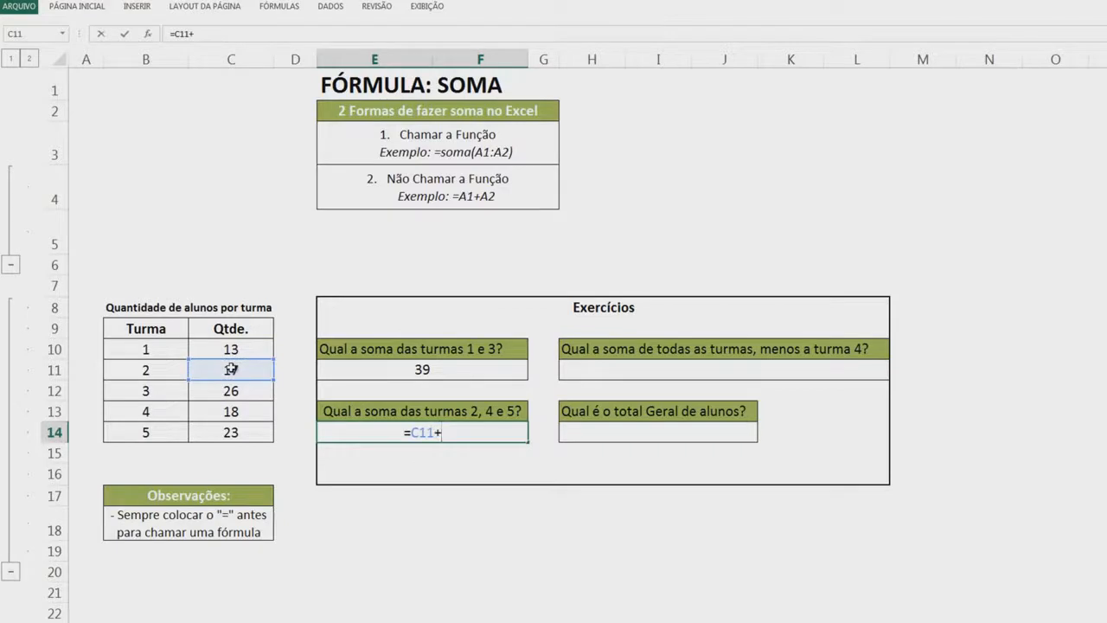
pyautogui.click(236, 413)
pyautogui.write('+')
pyautogui.click(211, 438)
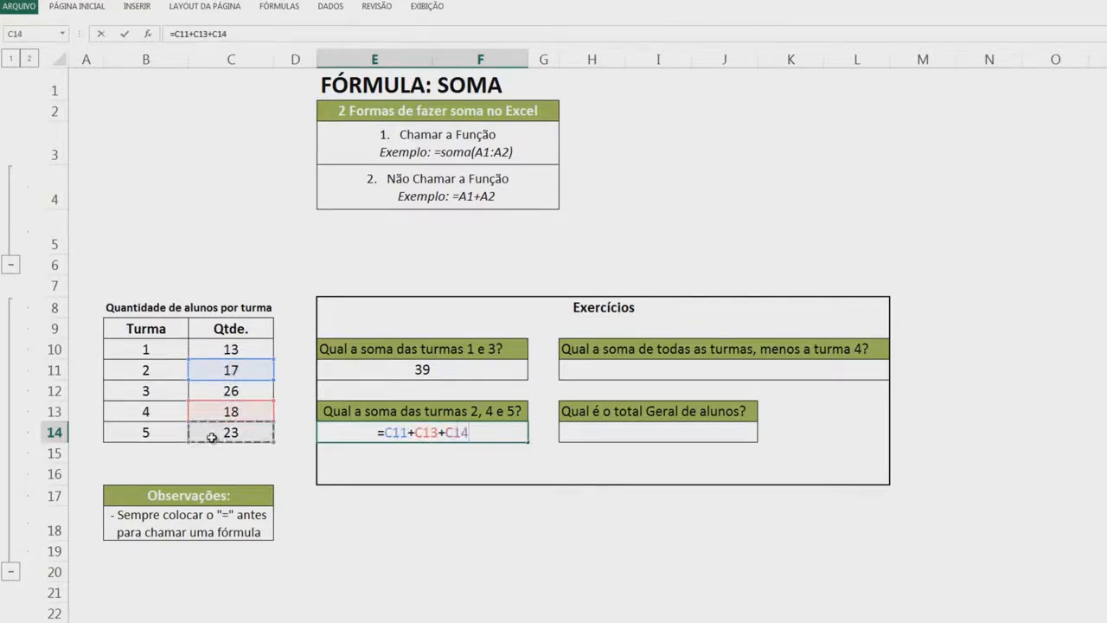
pyautogui.press('Return')
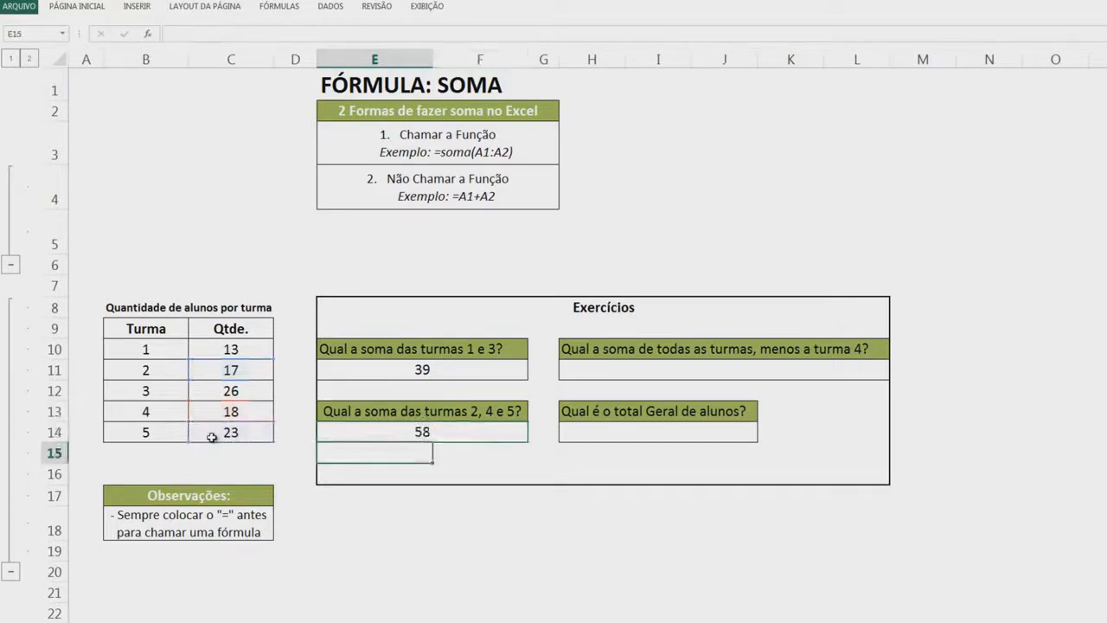
pyautogui.click(474, 435)
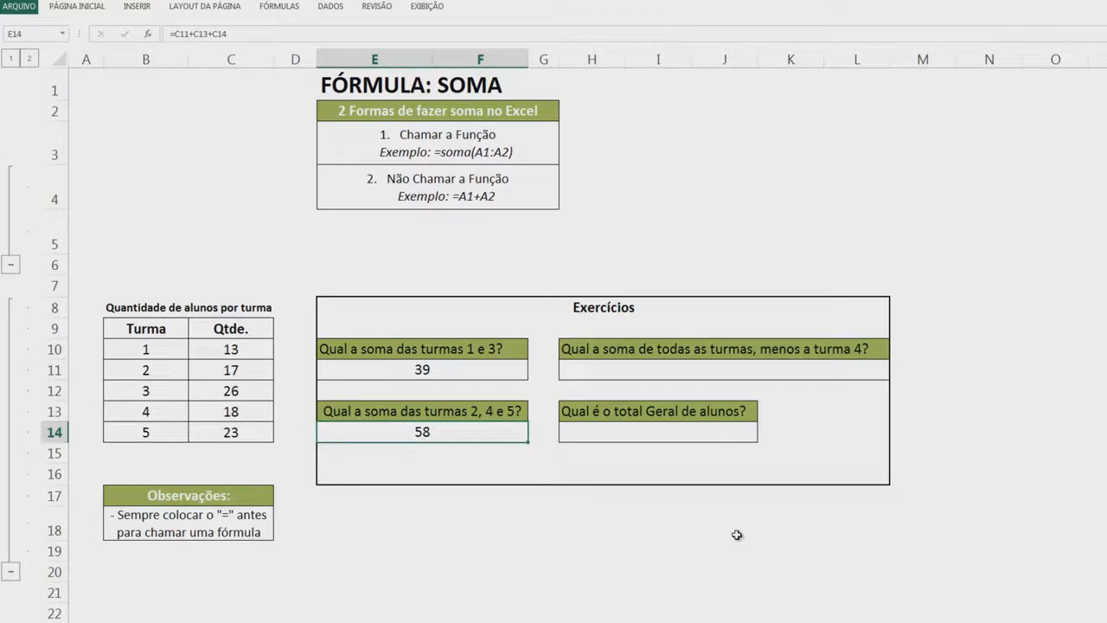
# Enter =soma(C10:C12;C14) in H11 to add all classes except class 4
pyautogui.click(655, 354)
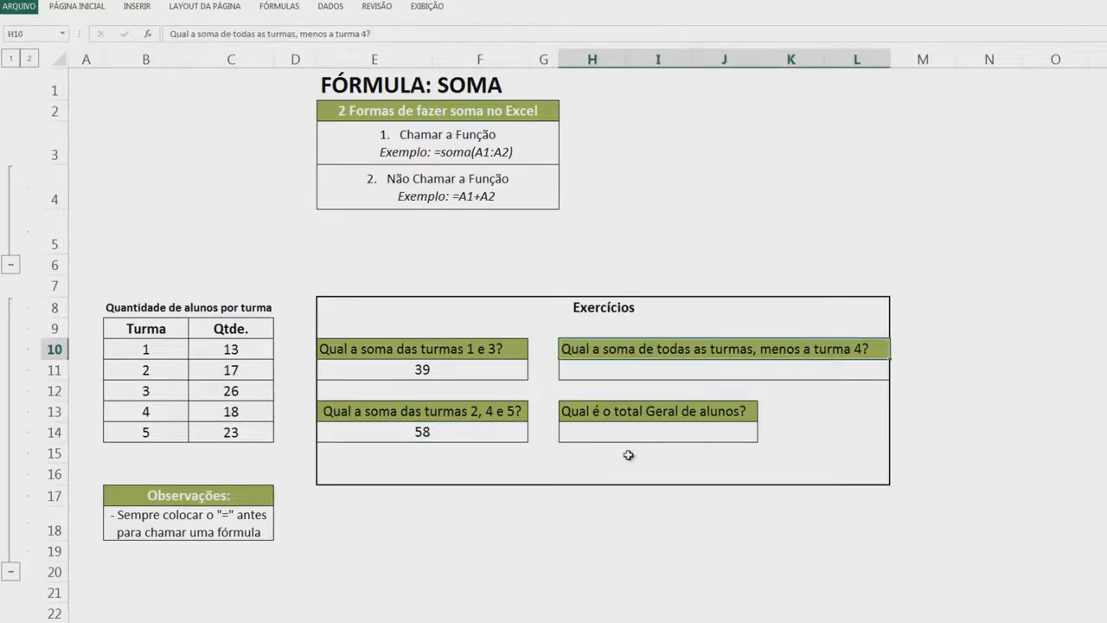
pyautogui.click(707, 378)
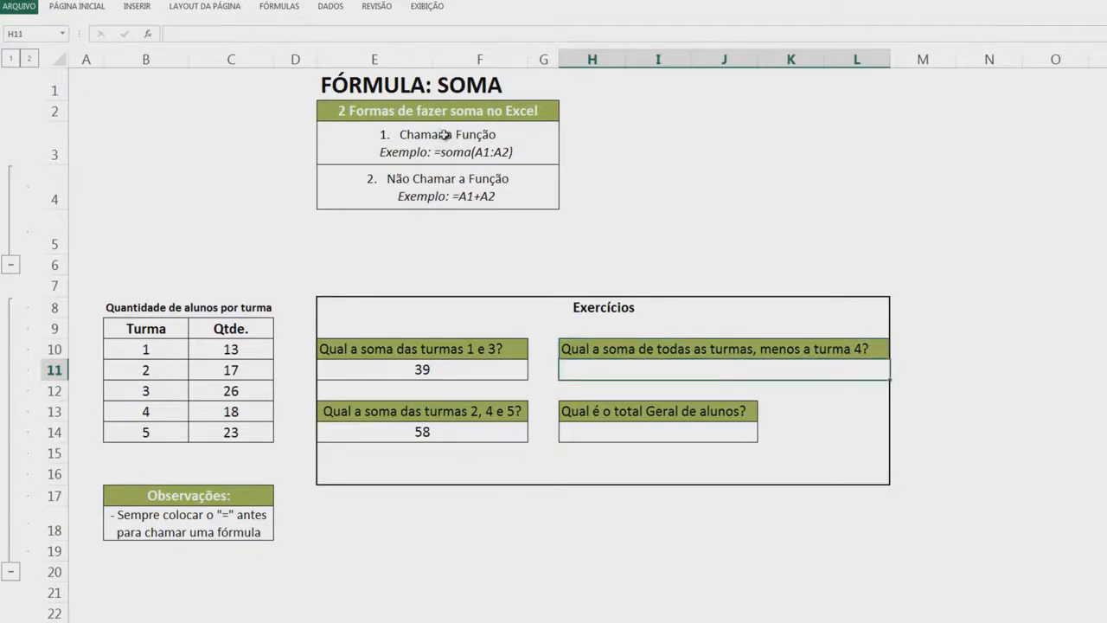
pyautogui.write('=')
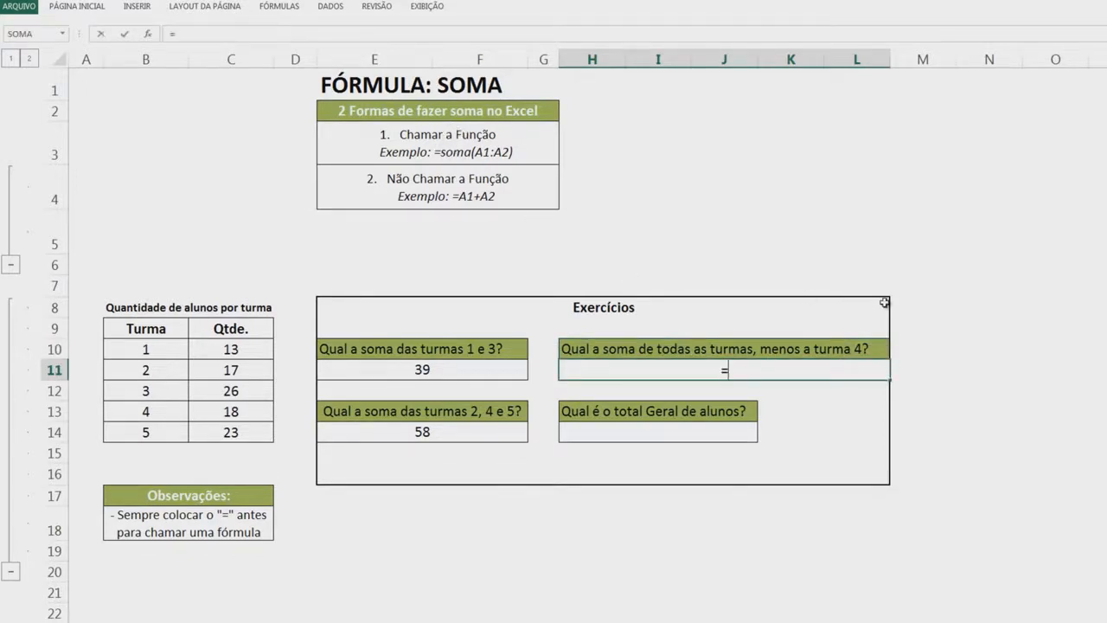
pyautogui.write('soma')
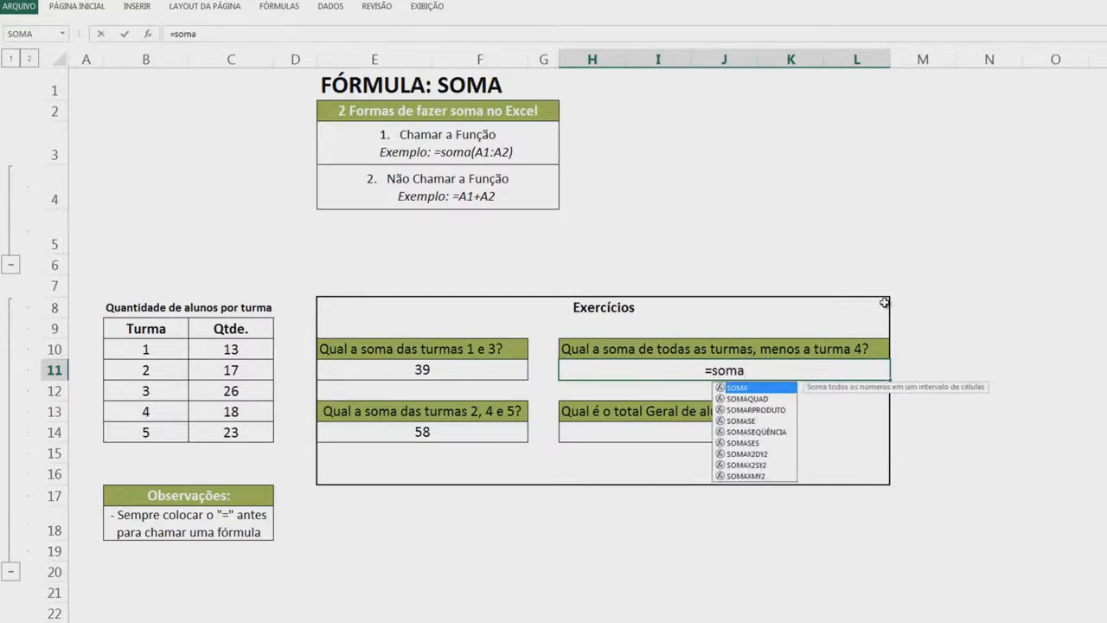
pyautogui.write('(')
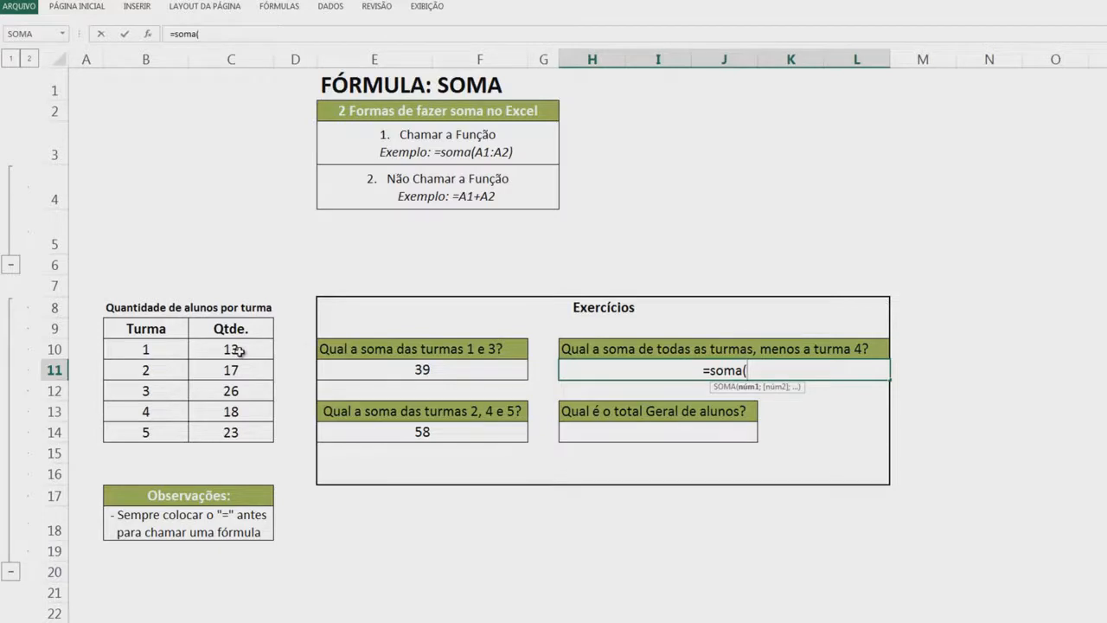
pyautogui.moveTo(238, 349); pyautogui.dragTo(240, 392)
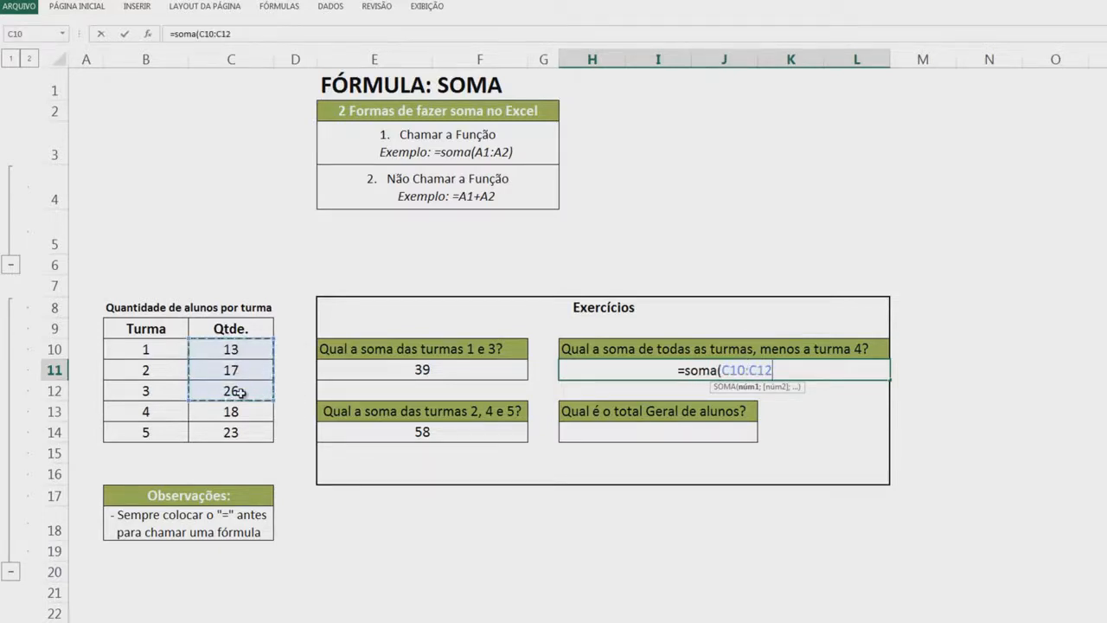
pyautogui.write(';')
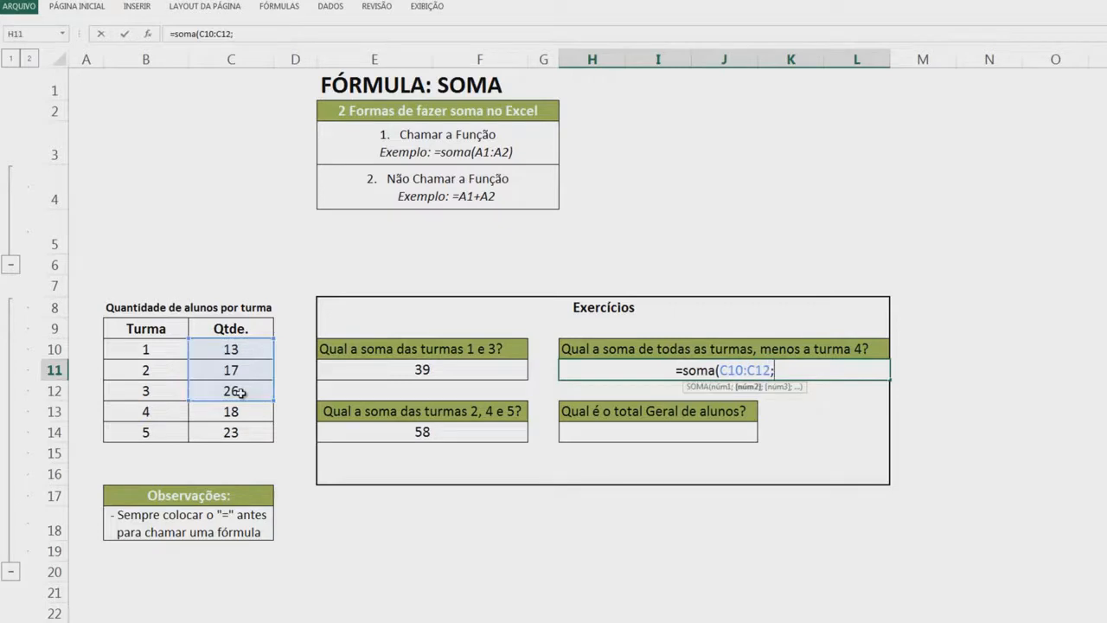
pyautogui.click(241, 435)
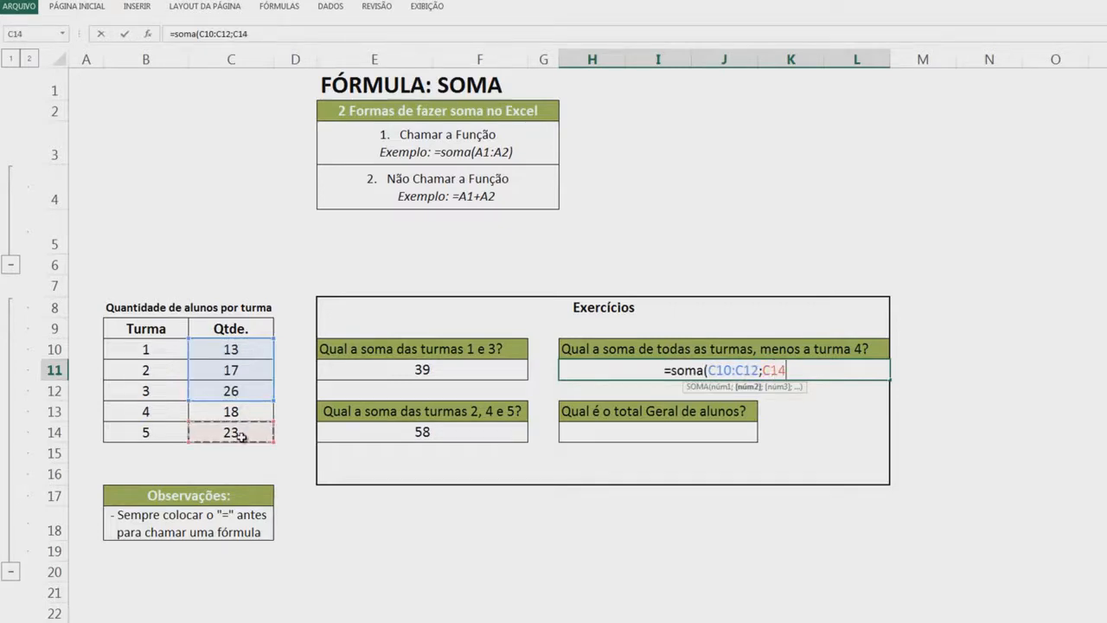
pyautogui.write(')')
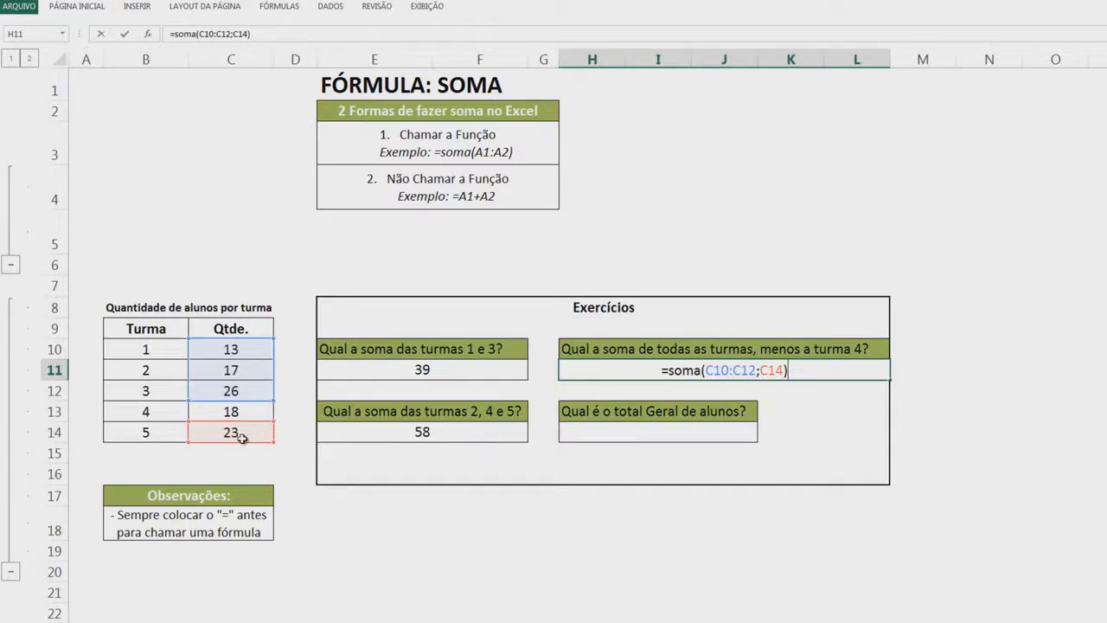
pyautogui.press('Return')
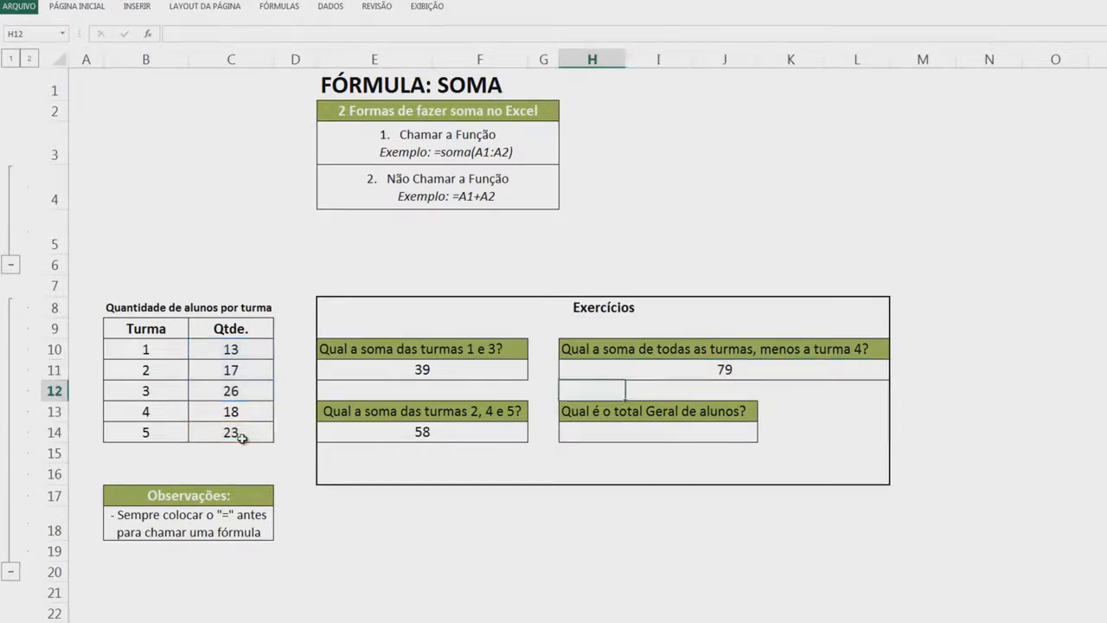
# Replace the formula in H11 with =C10+C11+C12+C14 to add all classes except class 4, and check the cell's formula
pyautogui.click(740, 373)
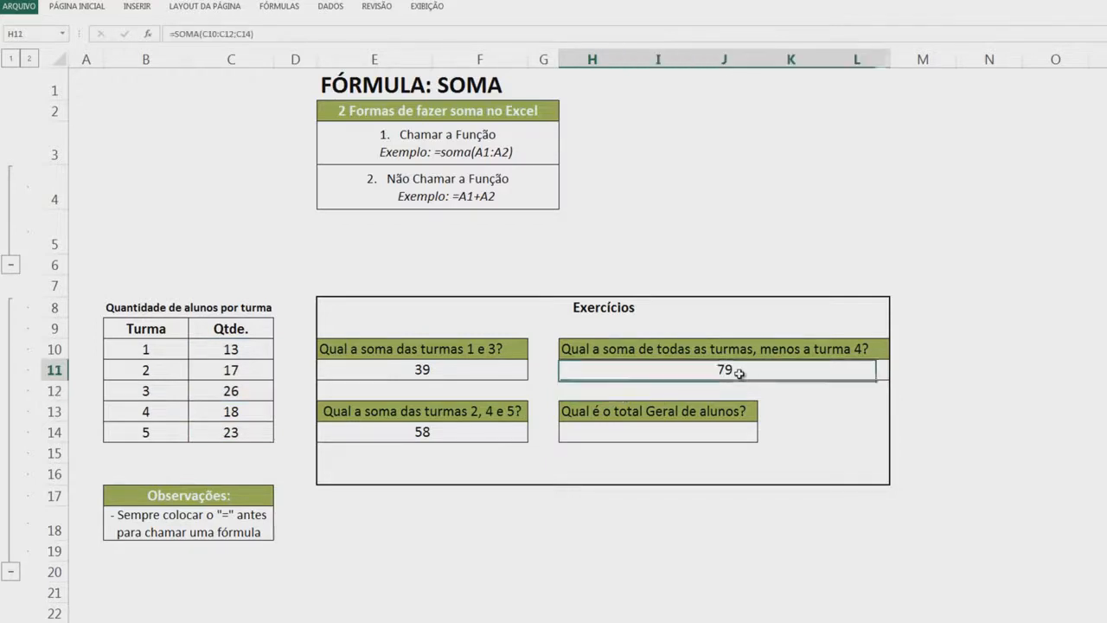
pyautogui.write('=')
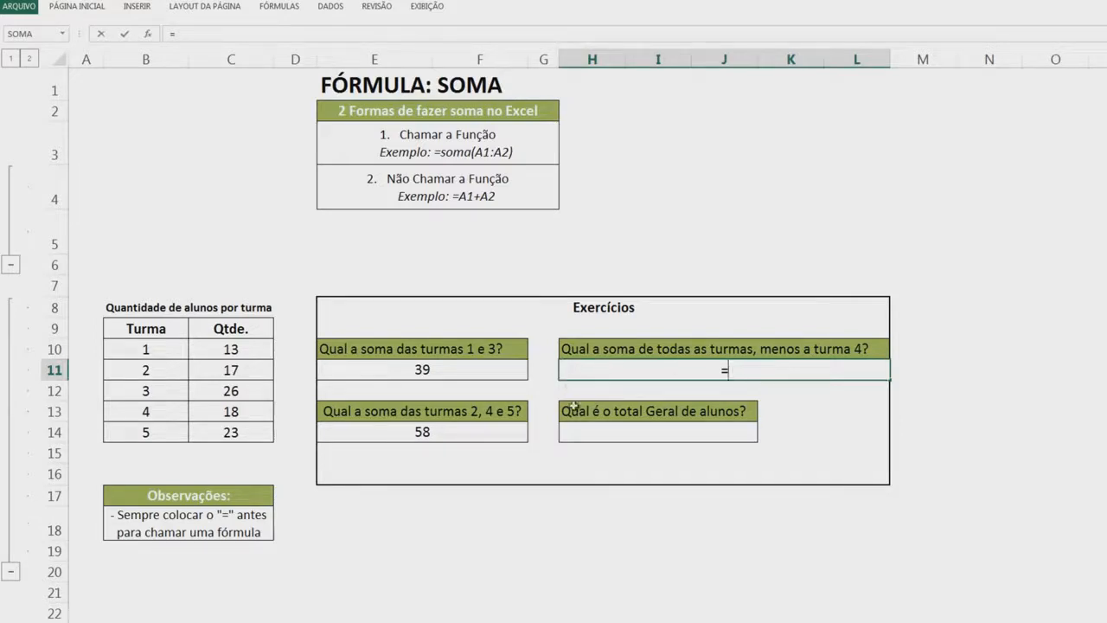
pyautogui.click(235, 349)
pyautogui.write('+')
pyautogui.click(235, 370)
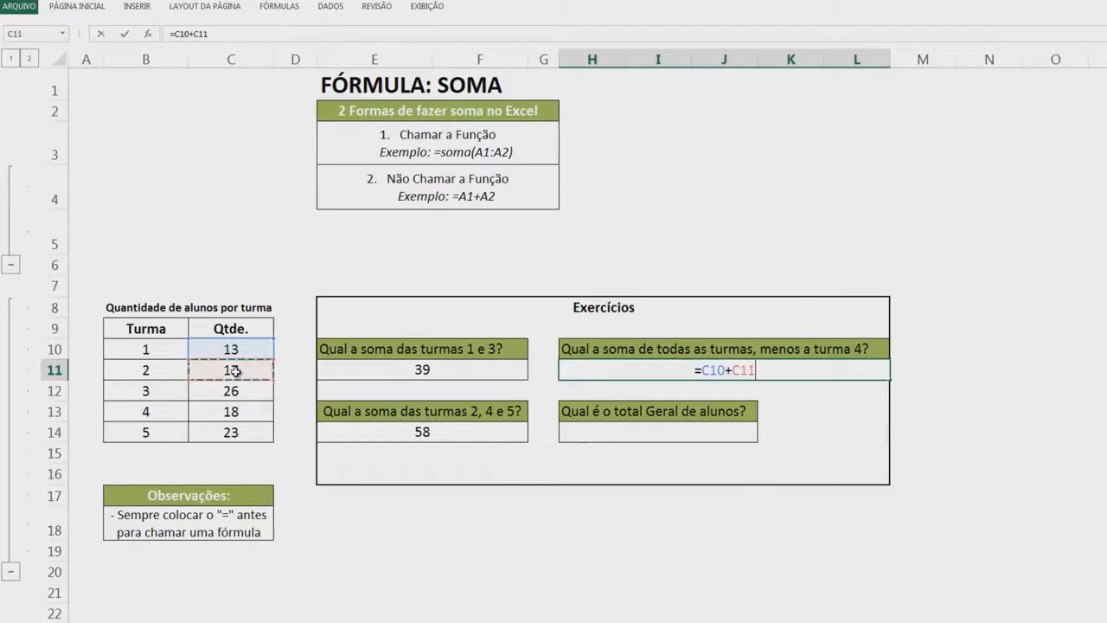
pyautogui.write('+')
pyautogui.click(236, 392)
pyautogui.write('+')
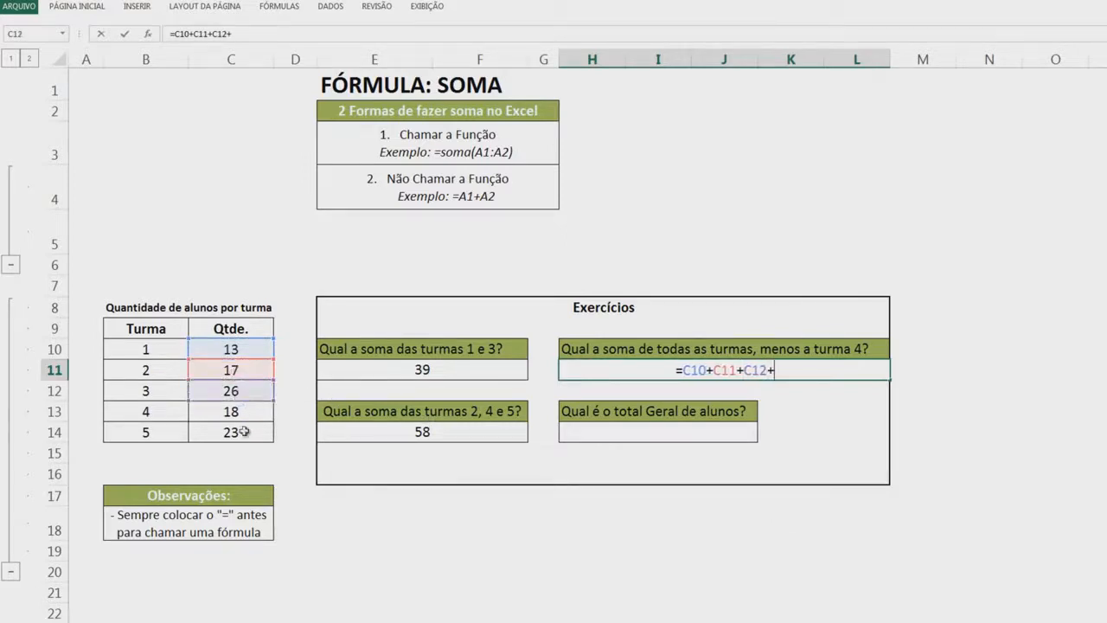
pyautogui.click(241, 433)
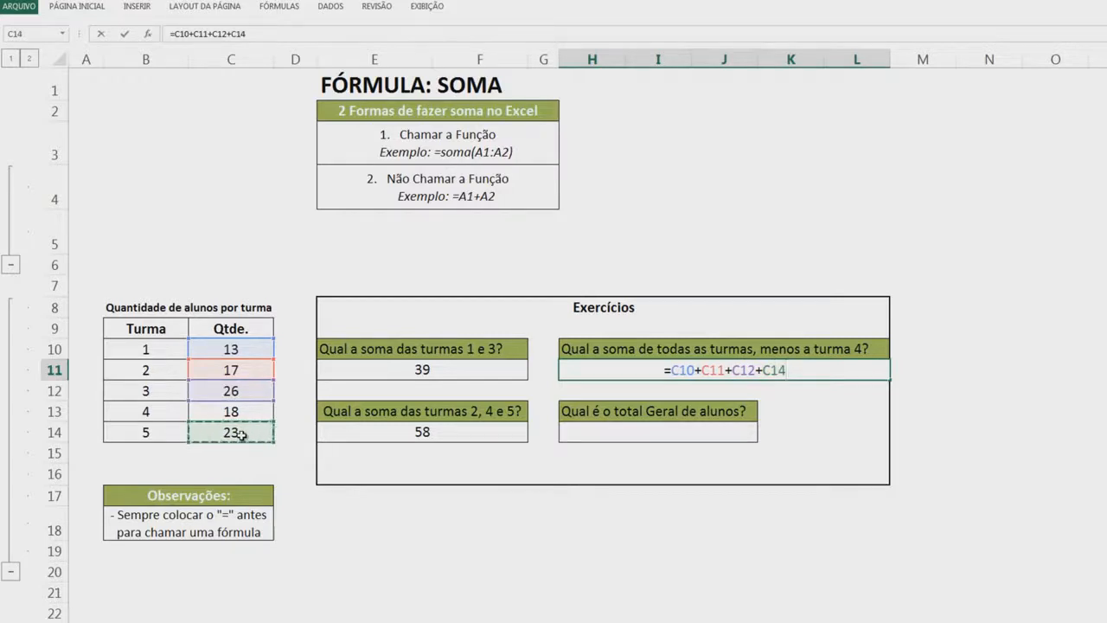
pyautogui.press('Return')
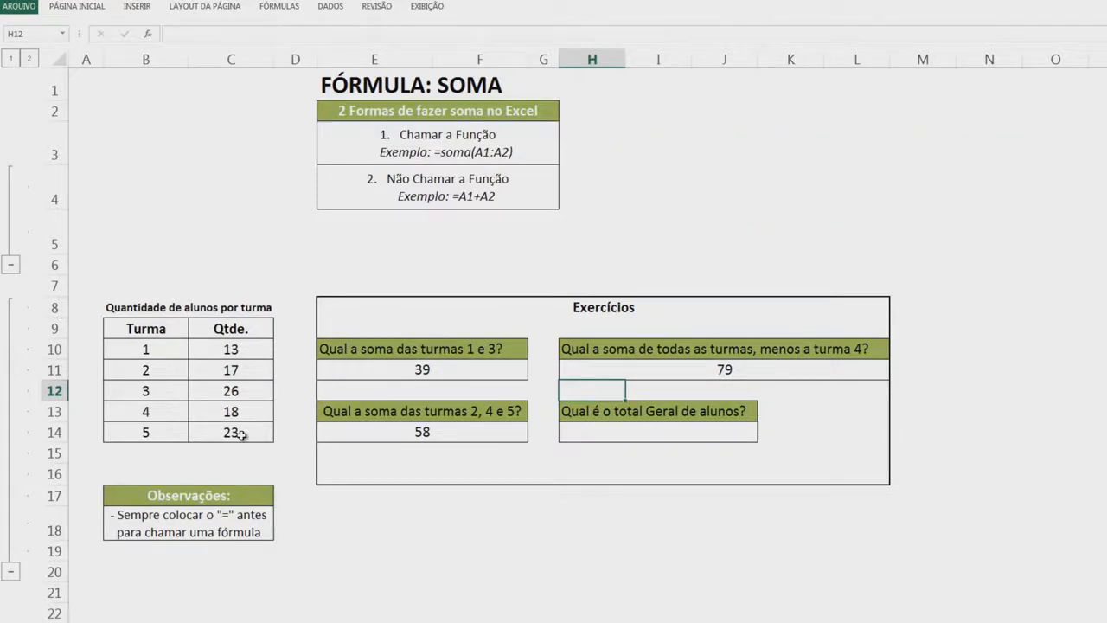
pyautogui.click(682, 371)
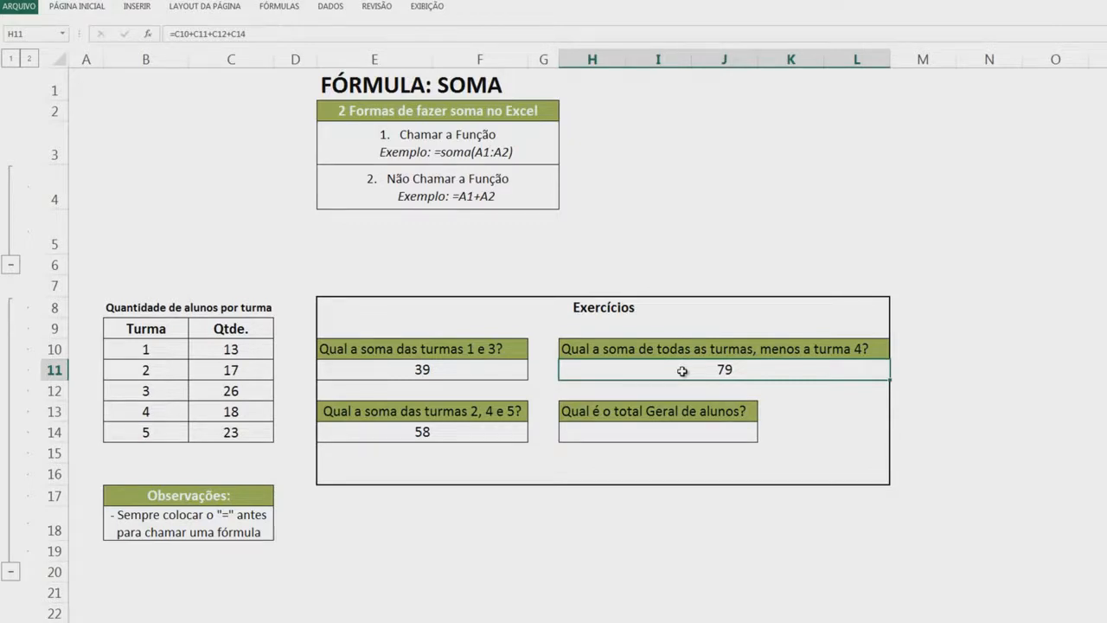
# Enter =soma(C10:C14) in H14 to calculate the overall number of students
pyautogui.click(686, 431)
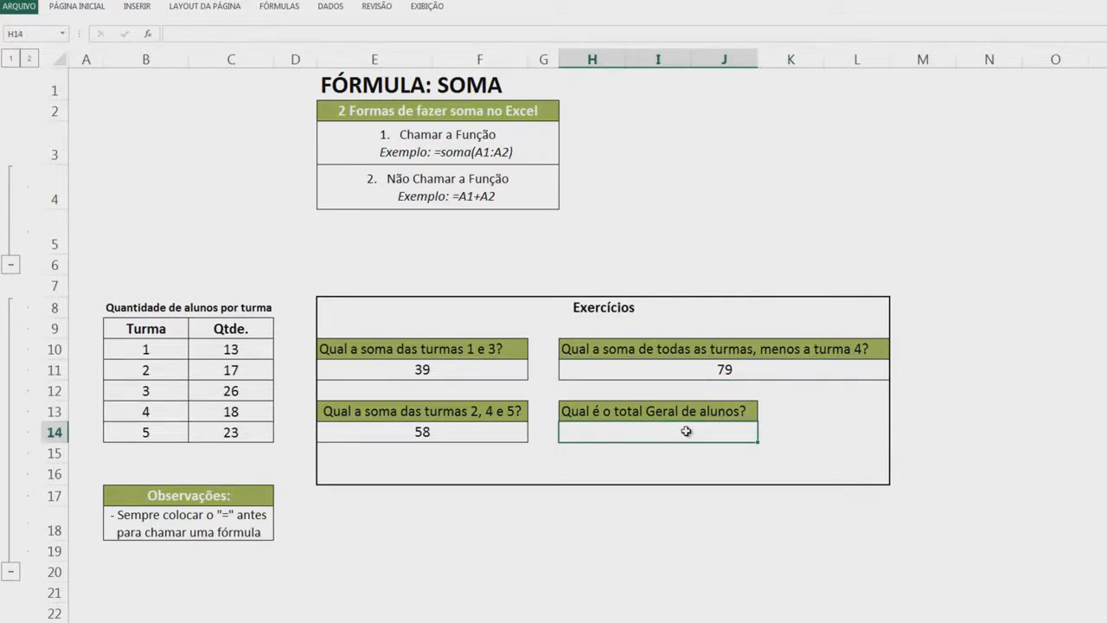
pyautogui.write('=soma(')
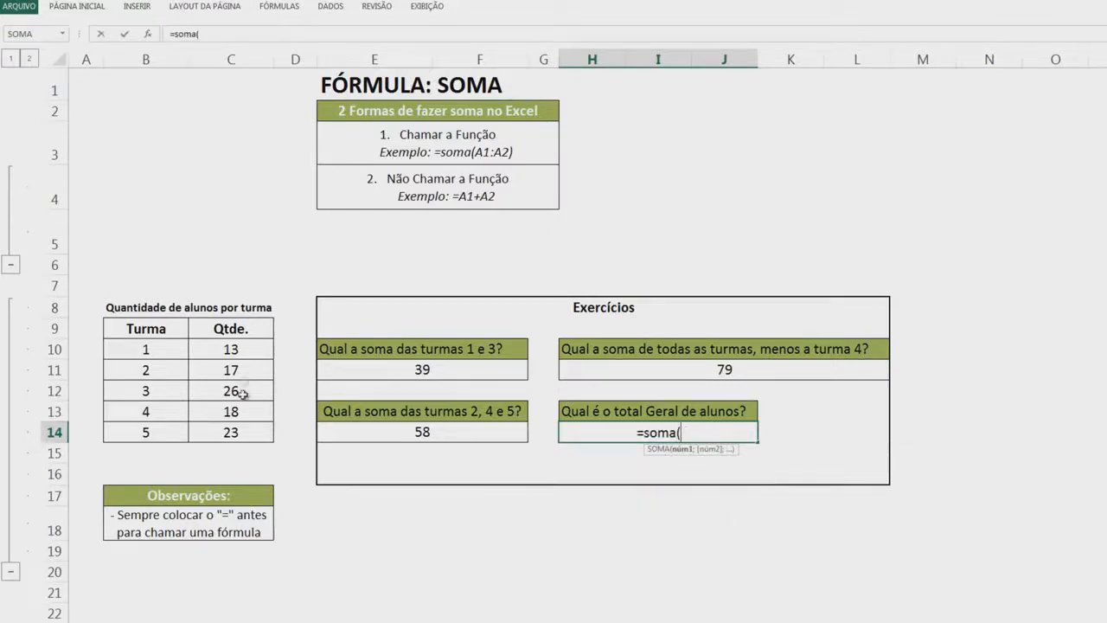
pyautogui.moveTo(241, 350); pyautogui.dragTo(236, 434)
pyautogui.write(')')
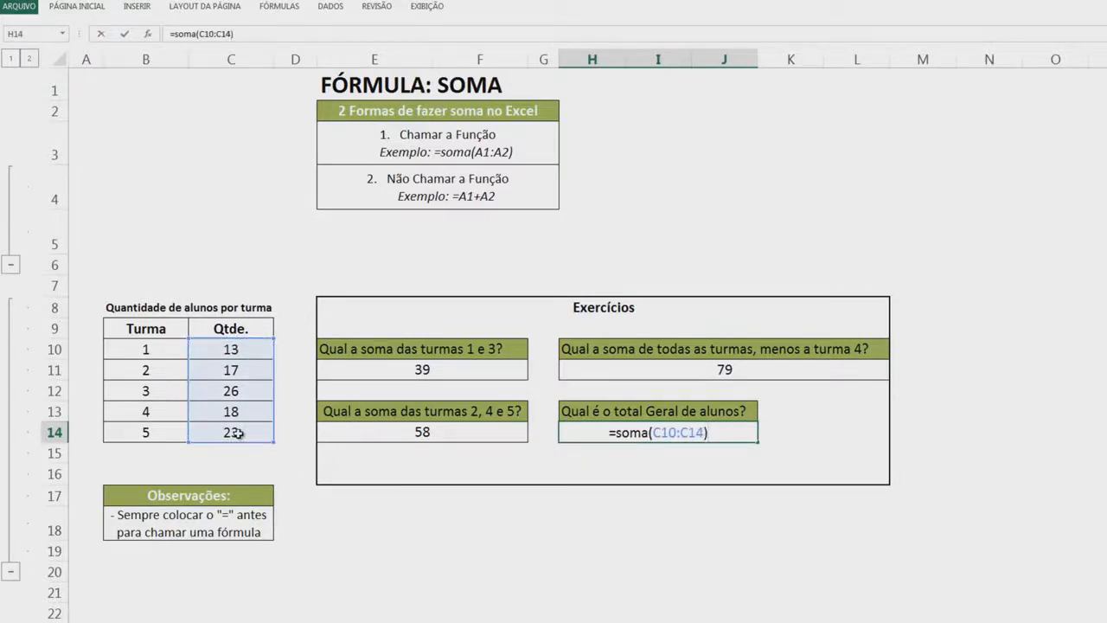
pyautogui.press('Return')
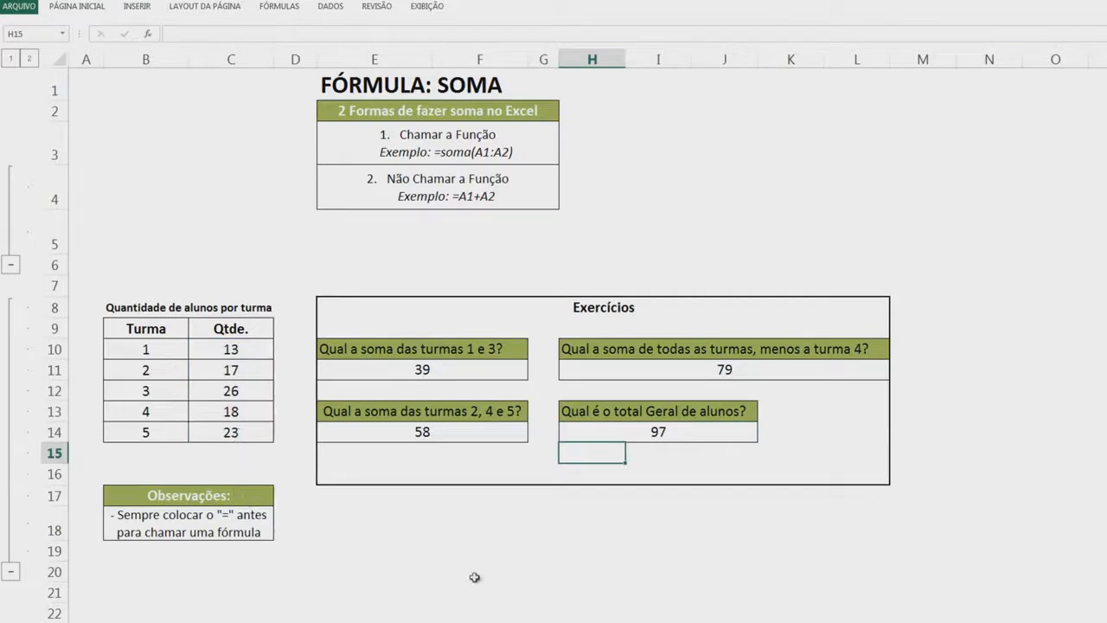
# Replace the formula in H14 with =C10+C11+C12+C13+C14 to total all five classes without a function
pyautogui.click(603, 439)
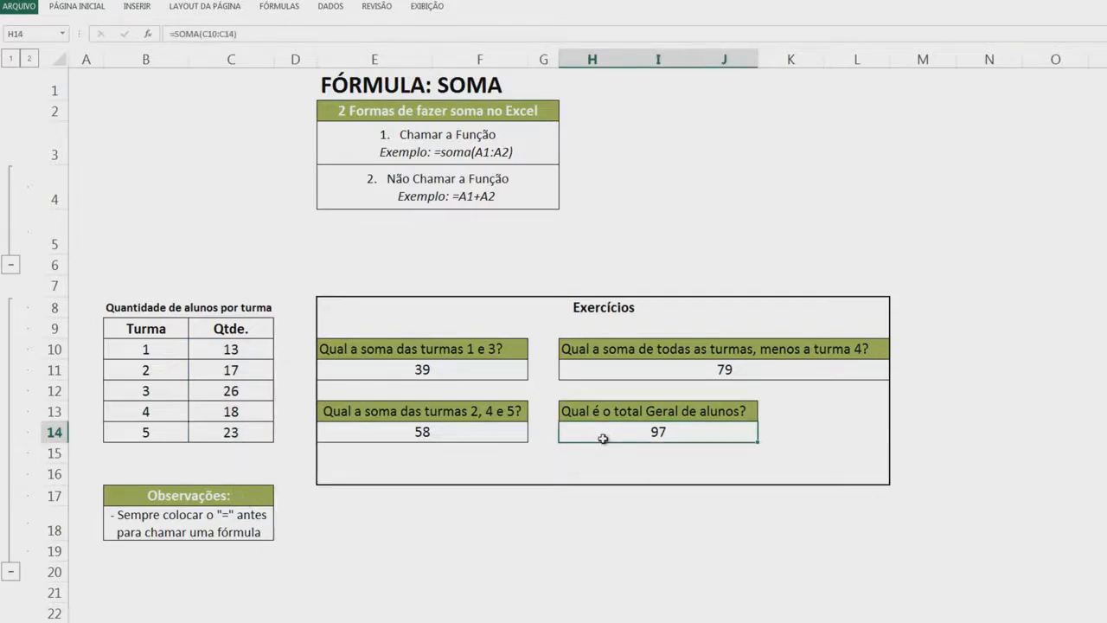
pyautogui.write('=')
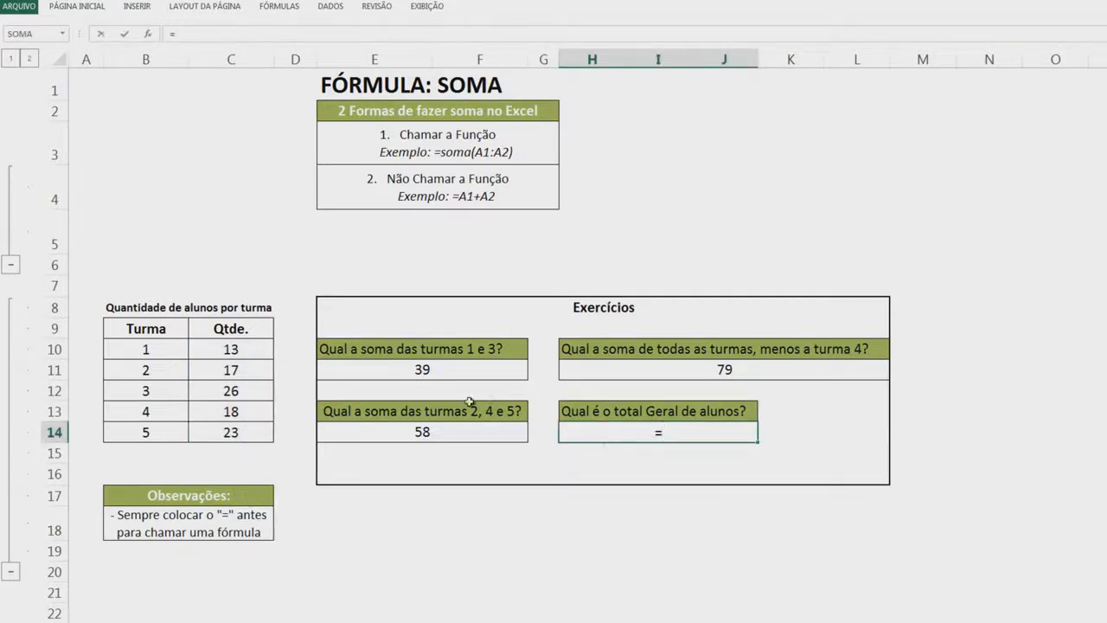
pyautogui.click(229, 349)
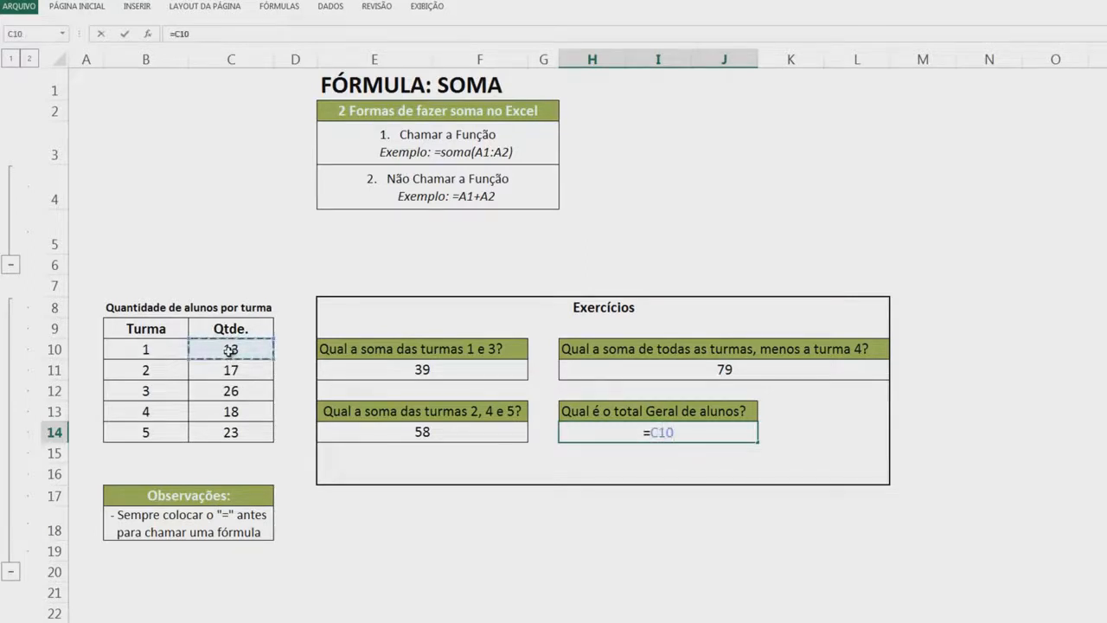
pyautogui.write('+')
pyautogui.click(238, 373)
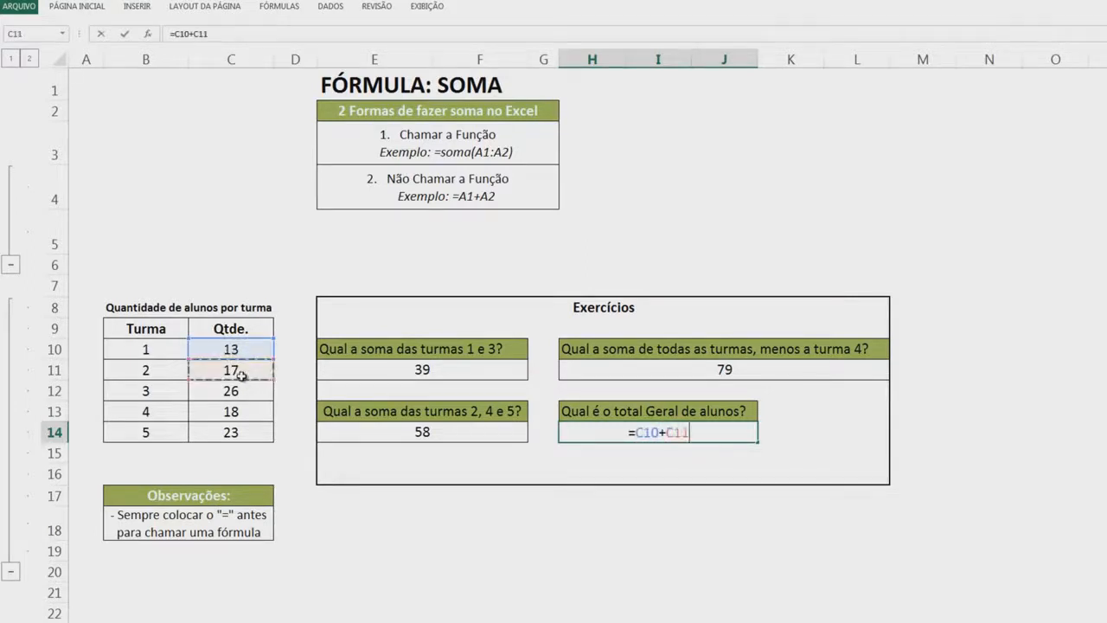
pyautogui.write('+')
pyautogui.click(231, 392)
pyautogui.write('+')
pyautogui.click(221, 412)
pyautogui.write('+')
pyautogui.click(227, 430)
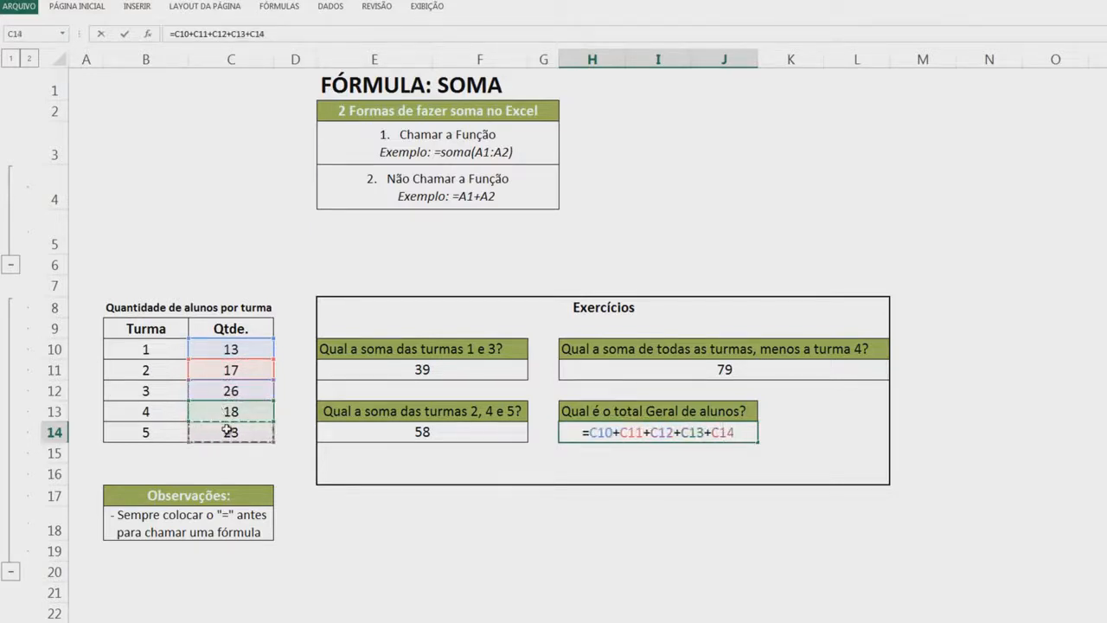
pyautogui.press('Return')
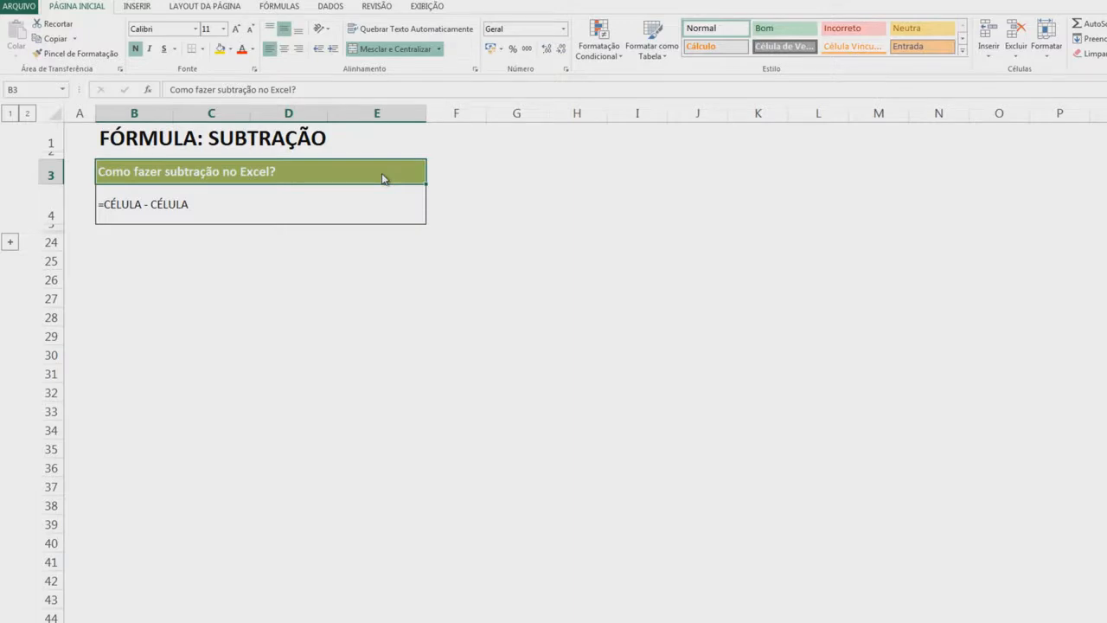
# Expand the collapsed row group on the subtraction sheet and look over the Nome, Salário and Descontos columns of the salary table
pyautogui.click(108, 206)
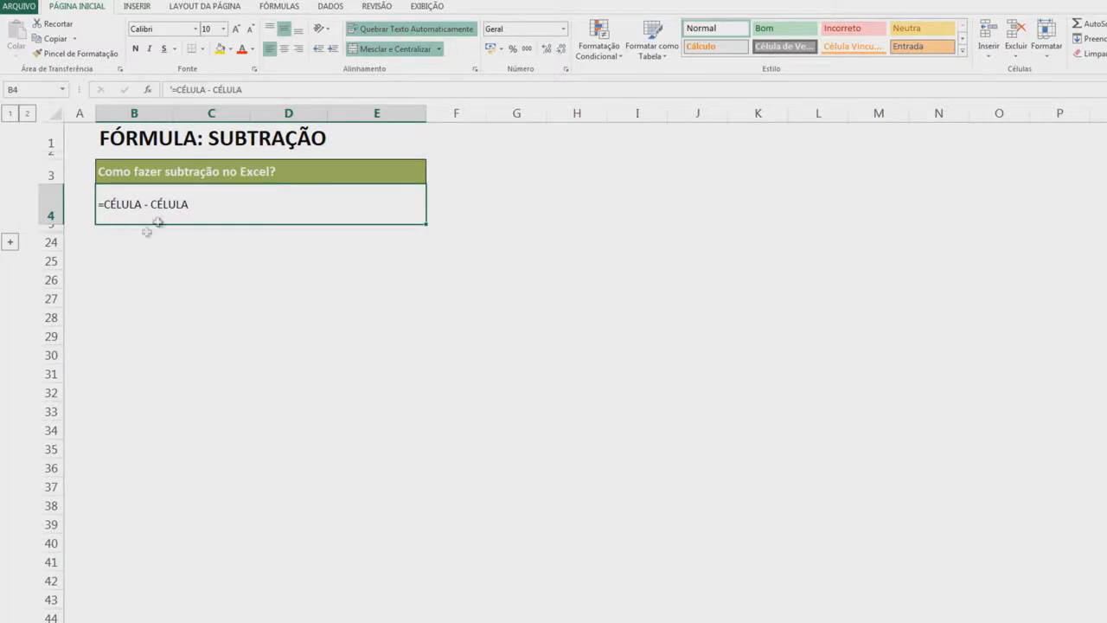
pyautogui.click(10, 241)
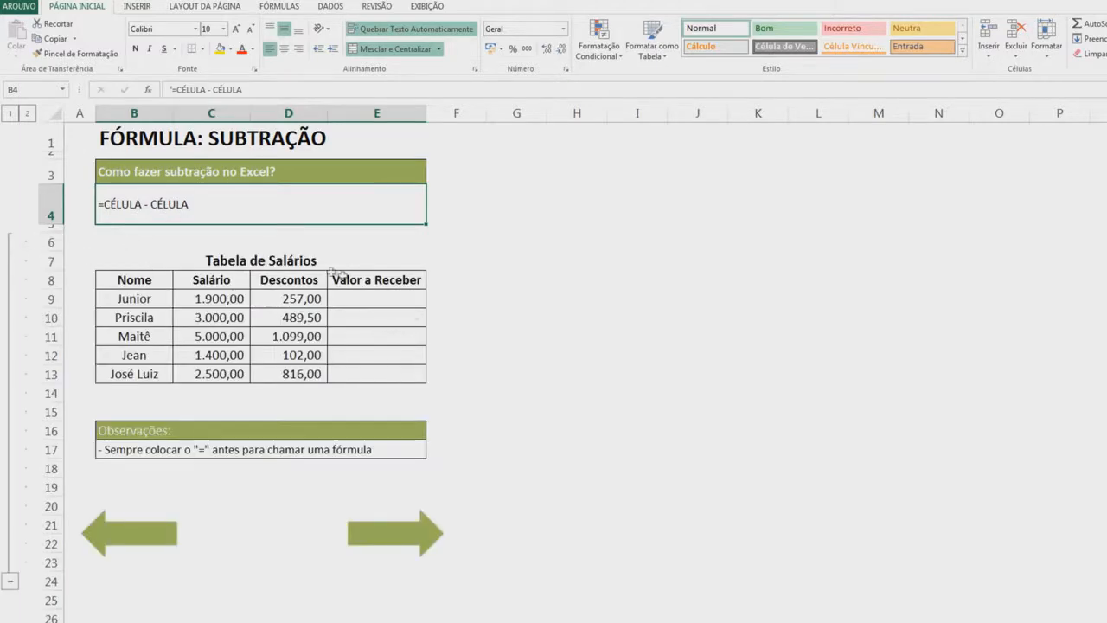
pyautogui.click(290, 261)
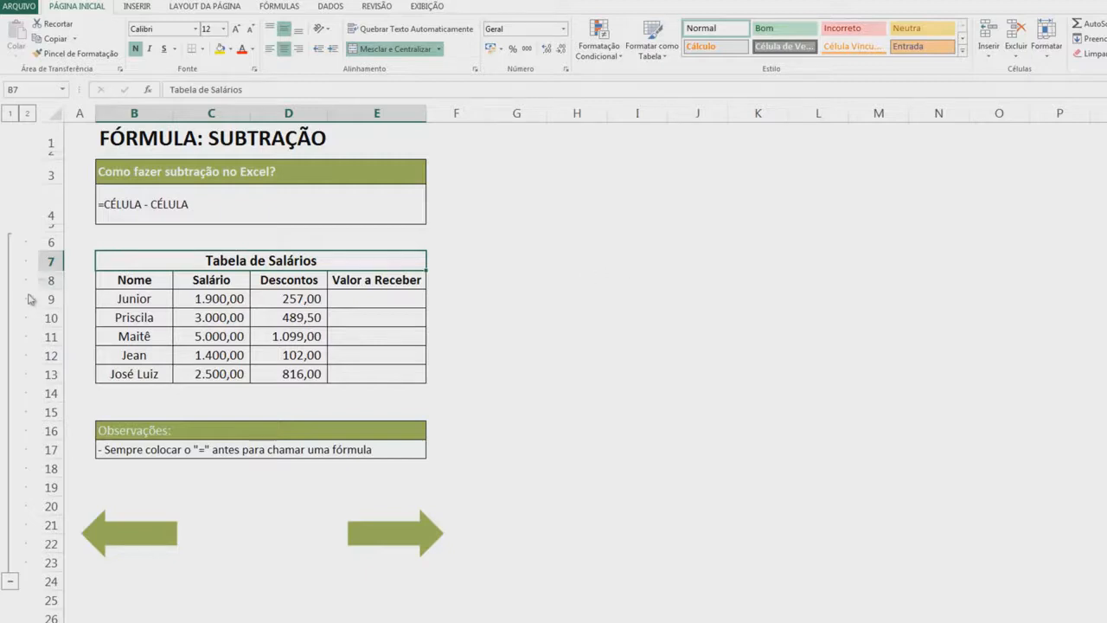
pyautogui.moveTo(118, 279); pyautogui.dragTo(121, 317)
pyautogui.moveTo(224, 279); pyautogui.dragTo(235, 319)
pyautogui.click(307, 282)
pyautogui.moveTo(307, 298); pyautogui.dragTo(309, 313)
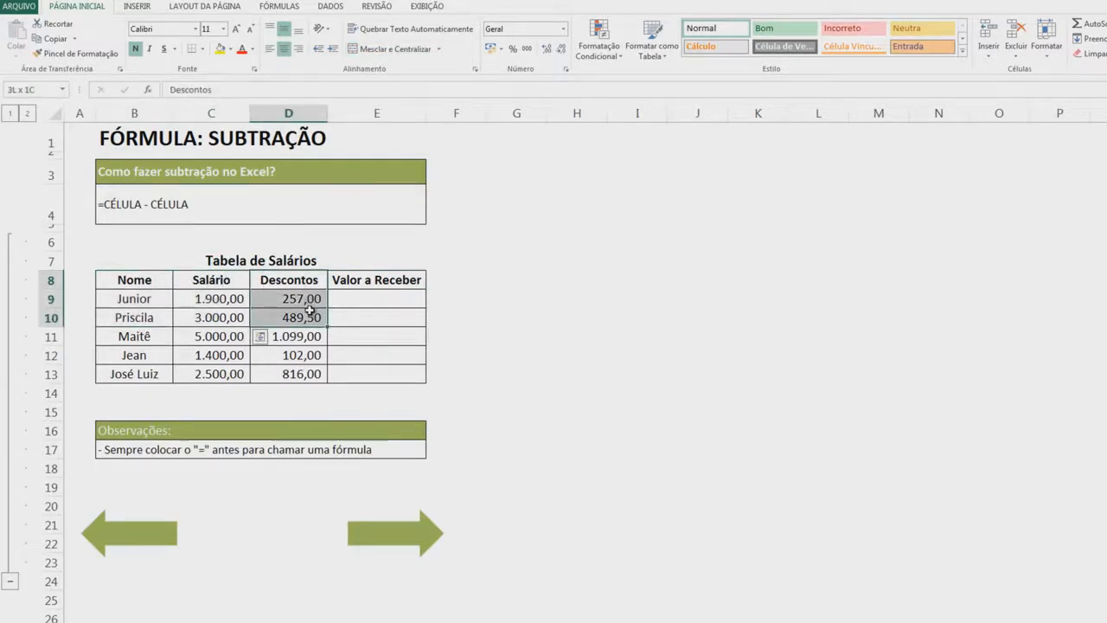
# Enter =C9-D9 in E9 to subtract the discounts from the salary for the first employee's Valor a Receber
pyautogui.click(364, 294)
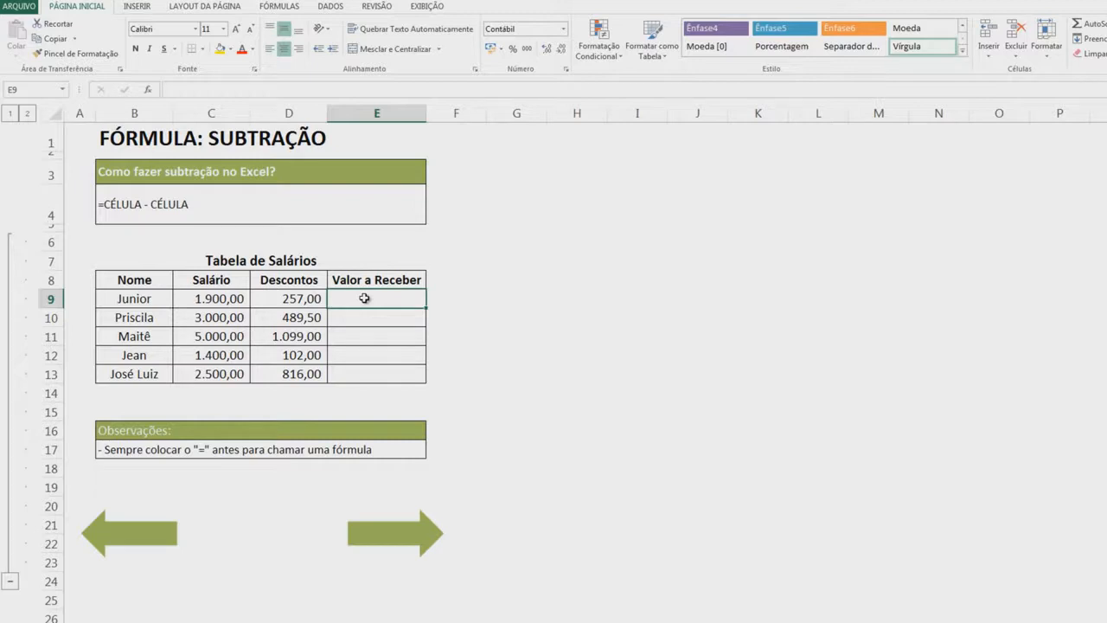
pyautogui.click(126, 215)
pyautogui.click(349, 304)
pyautogui.write('=')
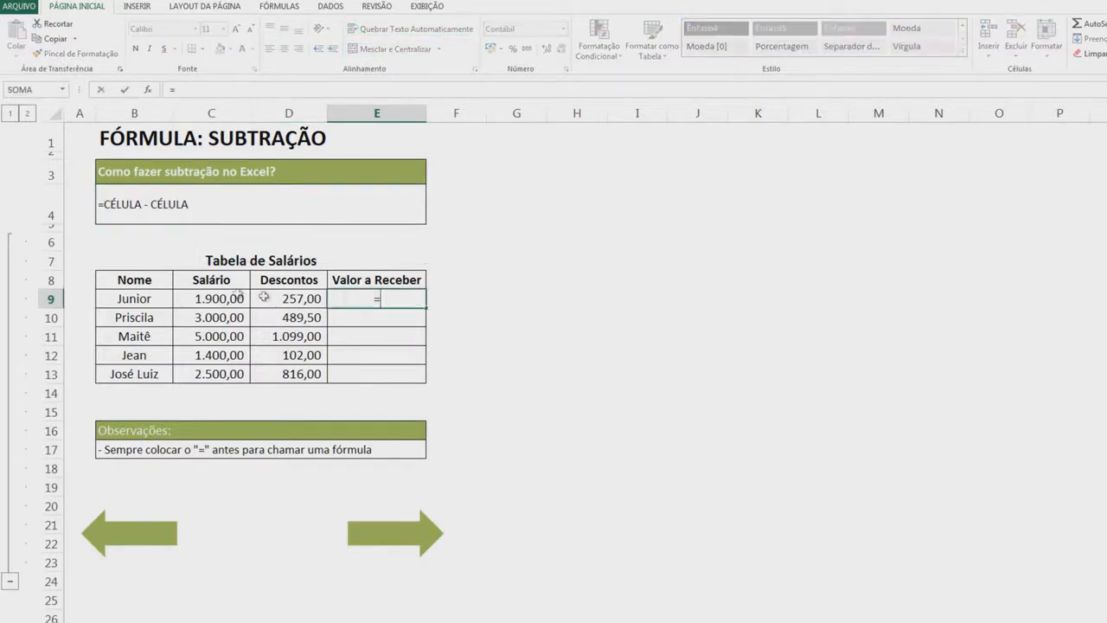
pyautogui.click(215, 300)
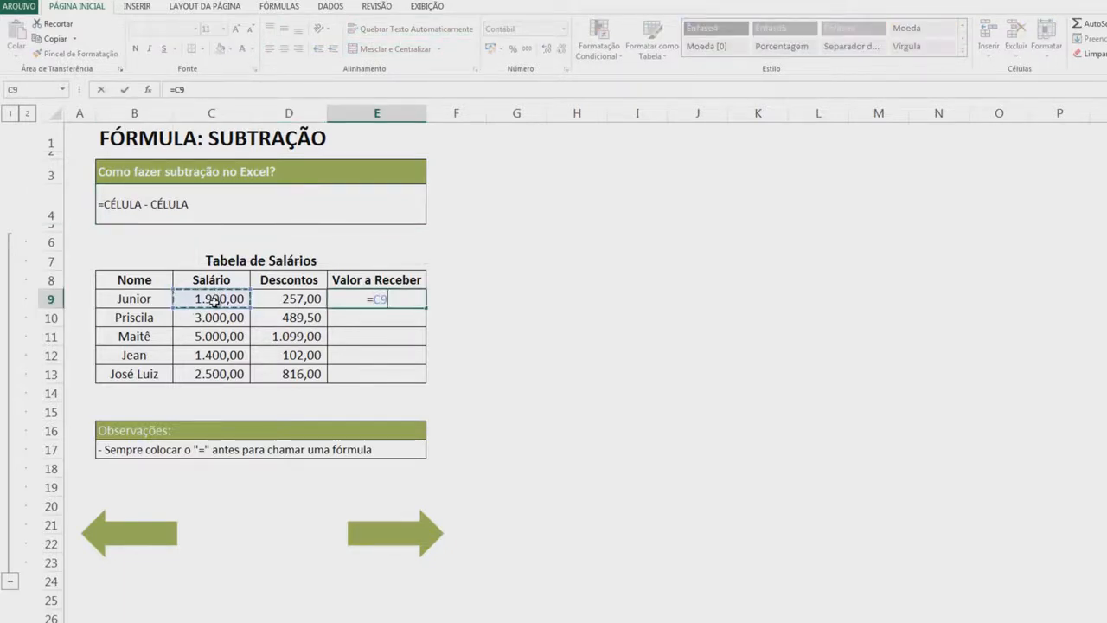
pyautogui.write('-')
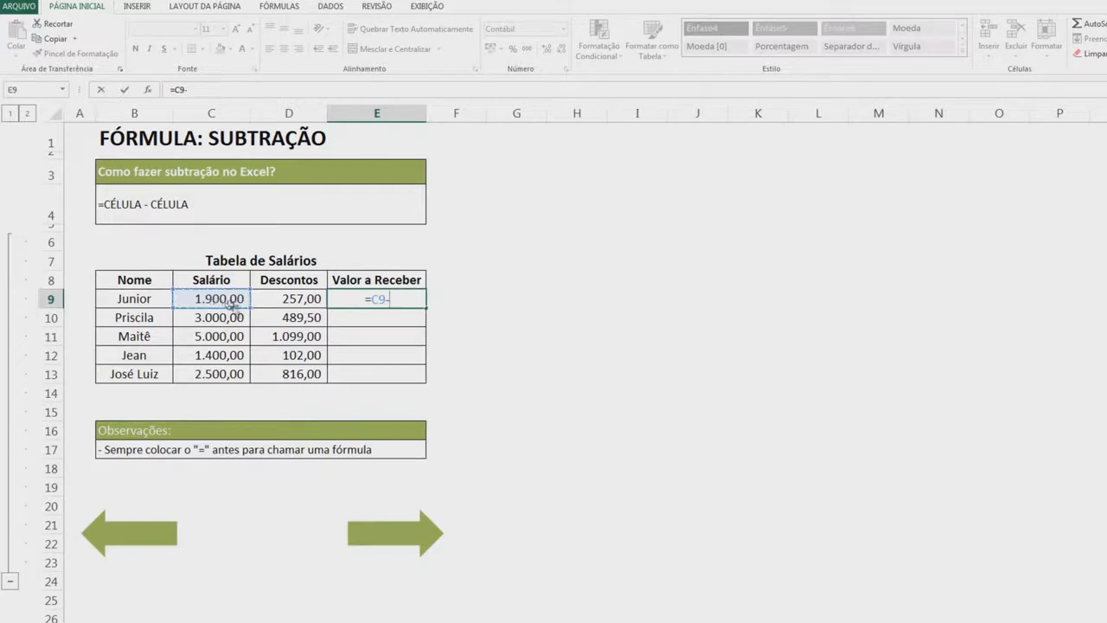
pyautogui.click(284, 299)
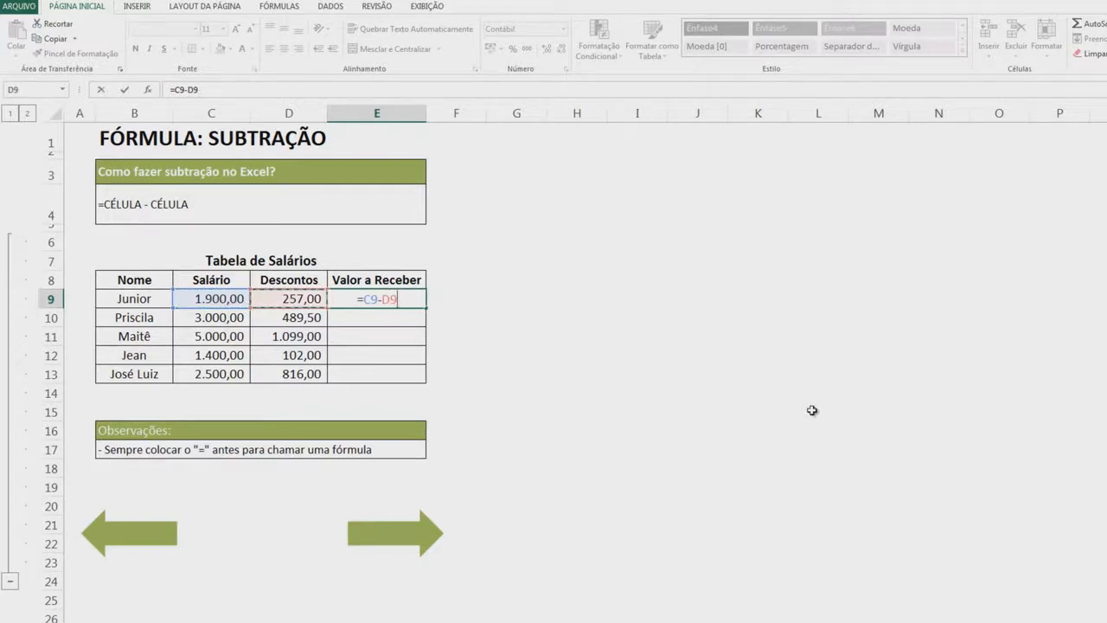
pyautogui.press('Return')
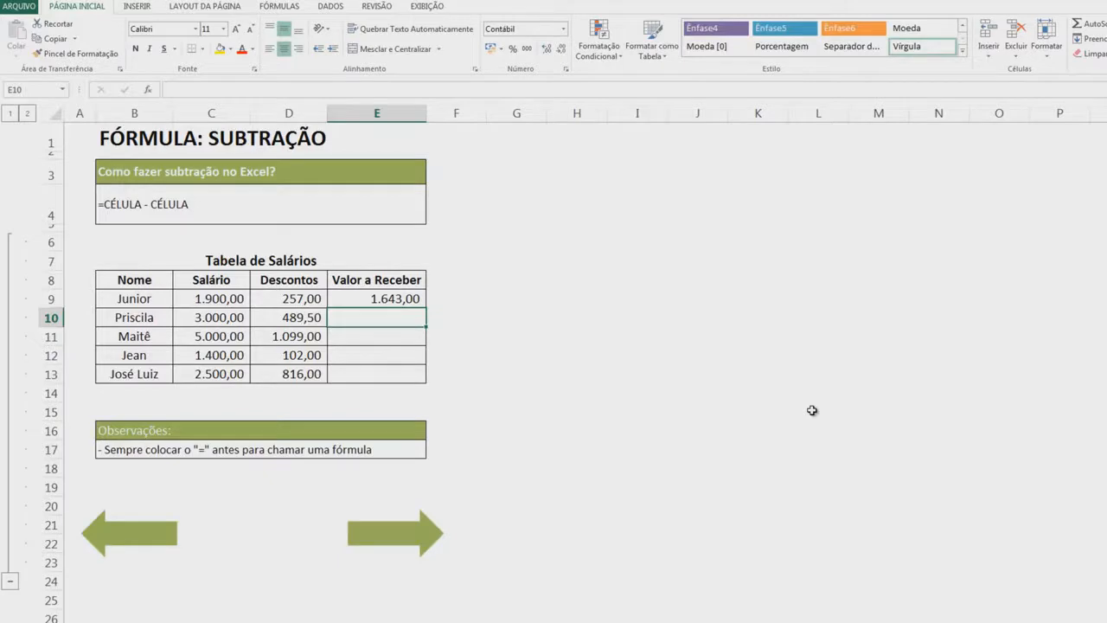
# Enter =C10-D10 in E10 to calculate the second employee's Valor a Receber
pyautogui.write('=')
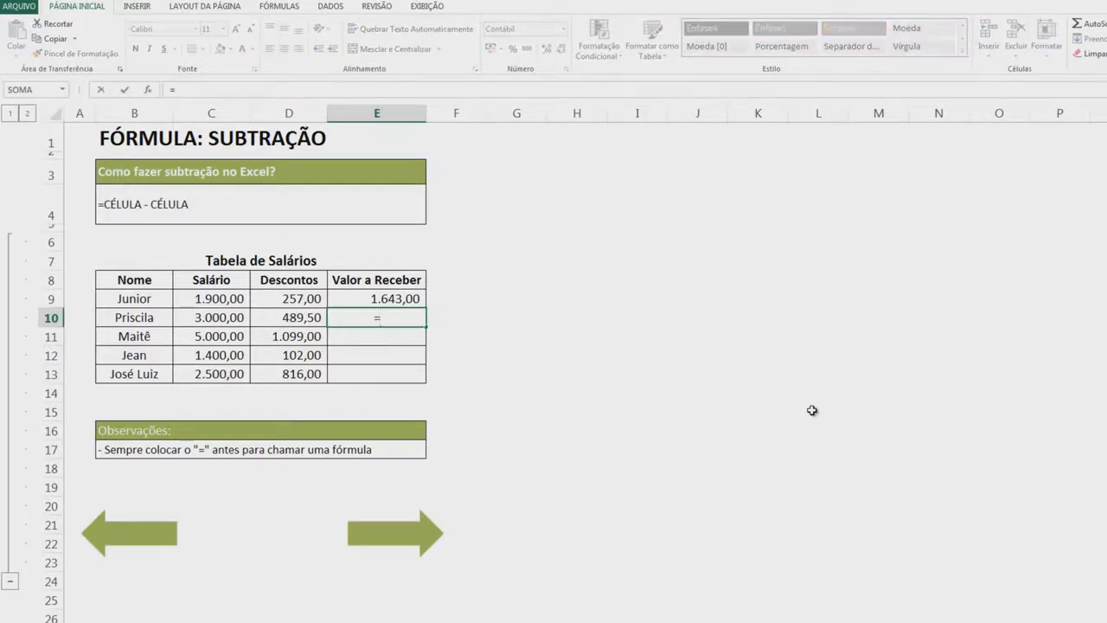
pyautogui.click(234, 317)
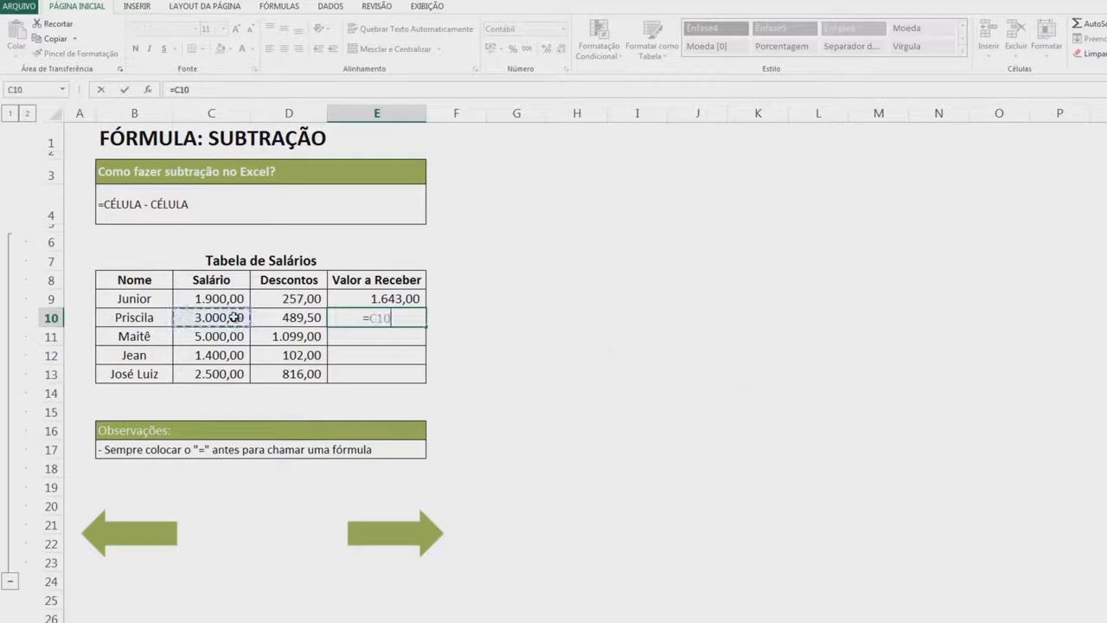
pyautogui.write('-')
pyautogui.click(284, 319)
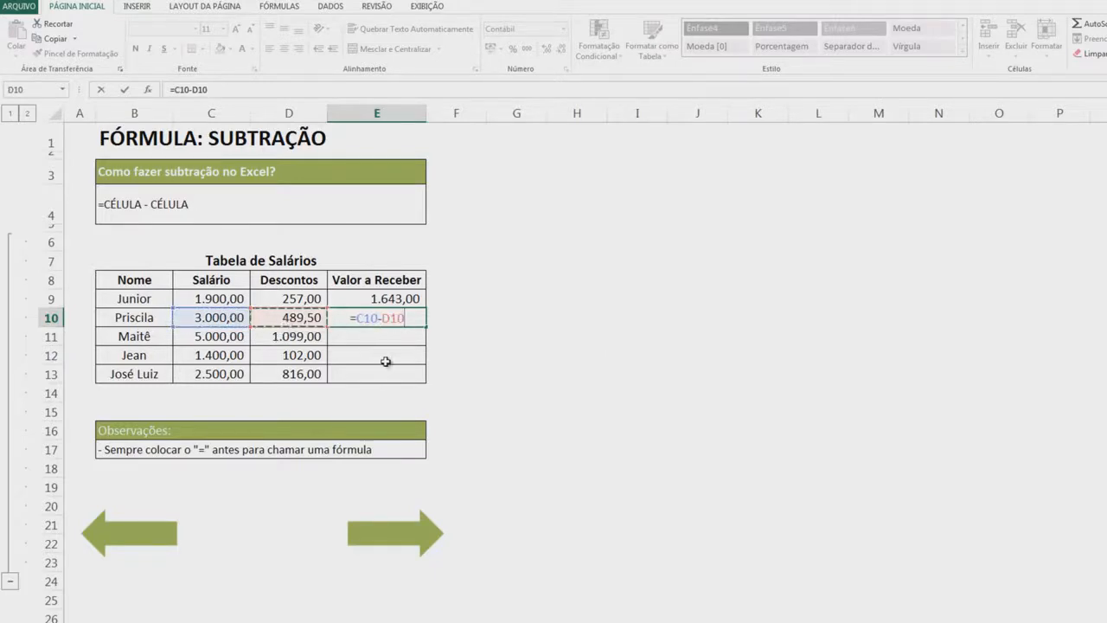
pyautogui.press('Return')
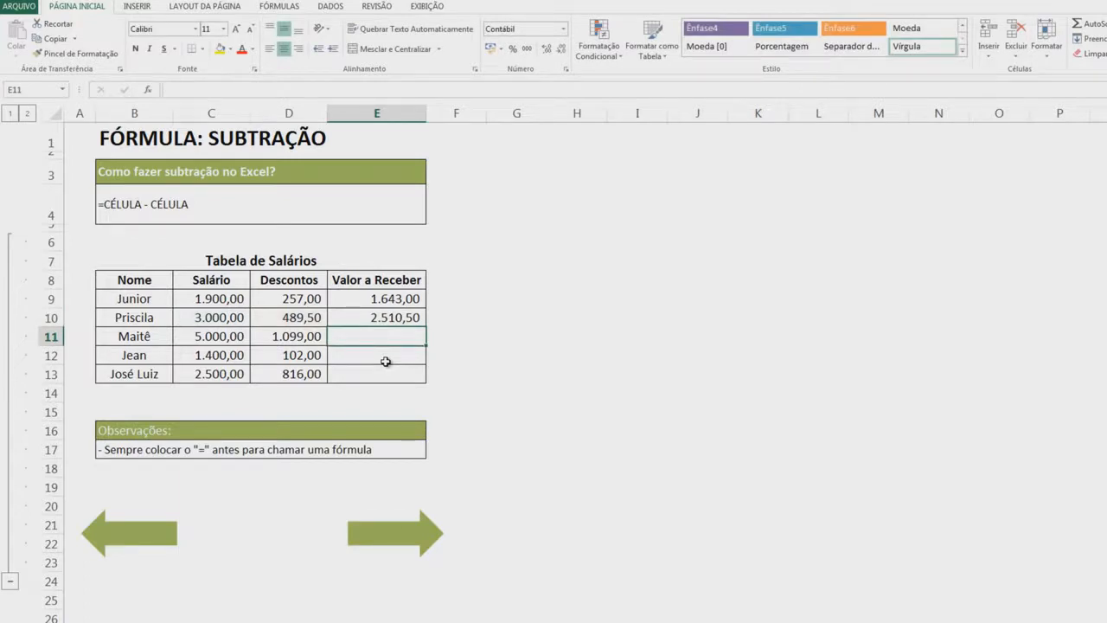
# Enter =C11-D11 in E11 to calculate the third employee's Valor a Receber
pyautogui.write('=')
pyautogui.press('Left')
pyautogui.press('Left')
pyautogui.write('-')
pyautogui.press('Left')
pyautogui.press('Return')
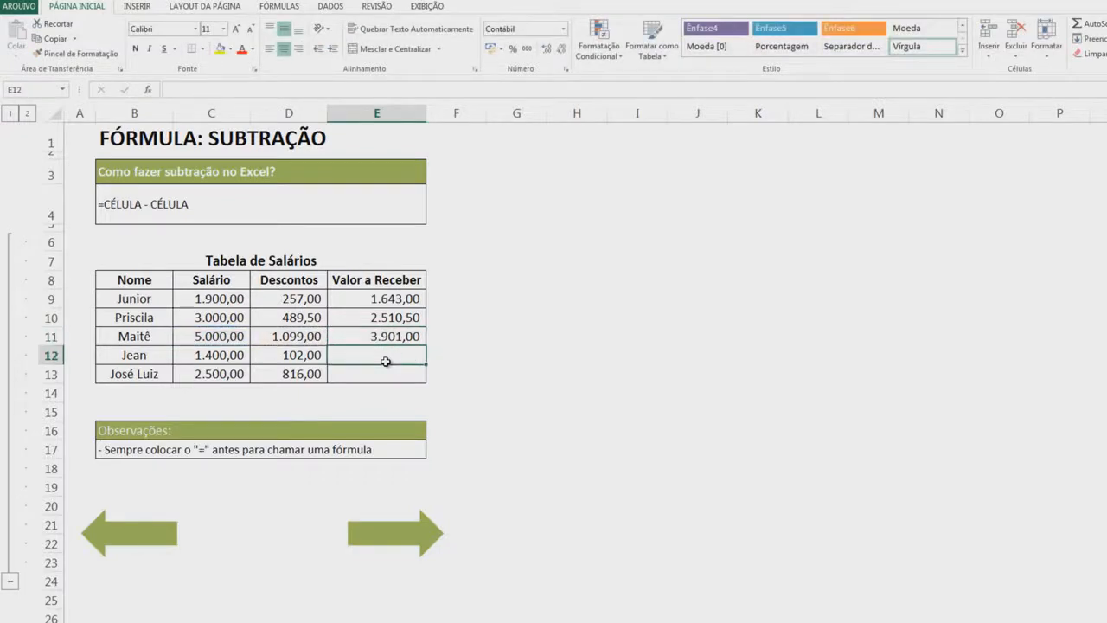
# Clear the formulas from E10 and E11 in the Valor a Receber column and select E10
pyautogui.moveTo(403, 336); pyautogui.dragTo(403, 319)
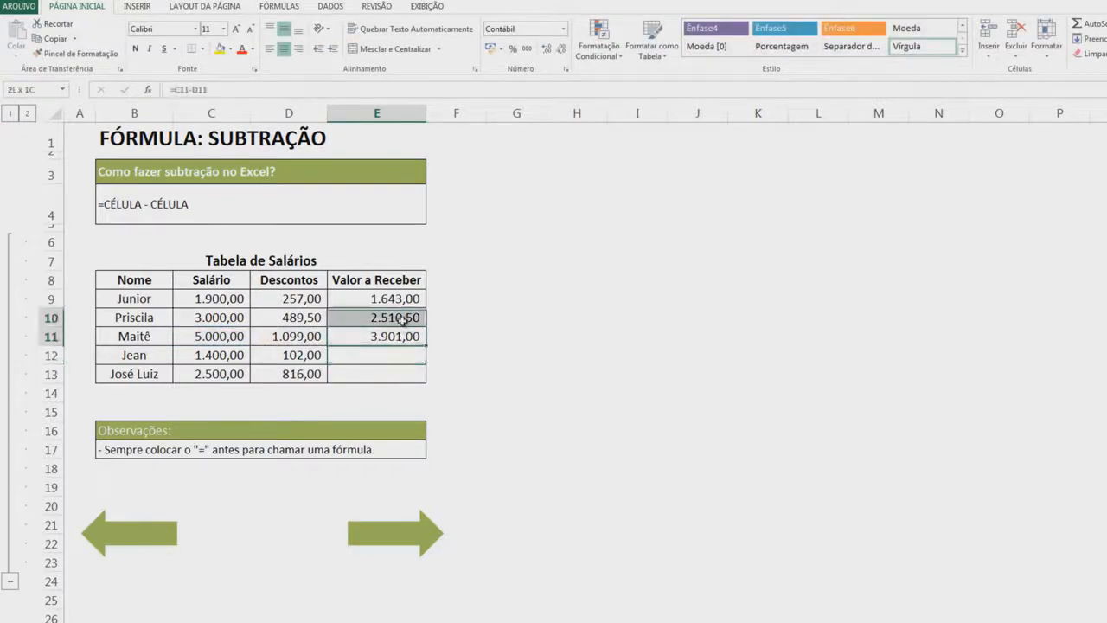
pyautogui.press('Delete')
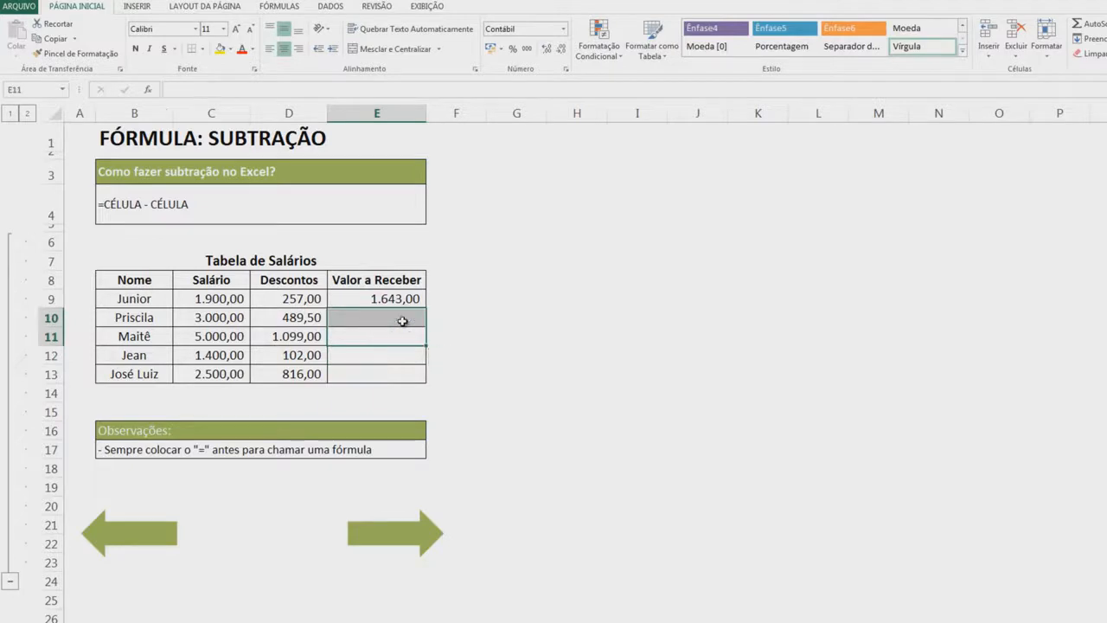
pyautogui.click(398, 313)
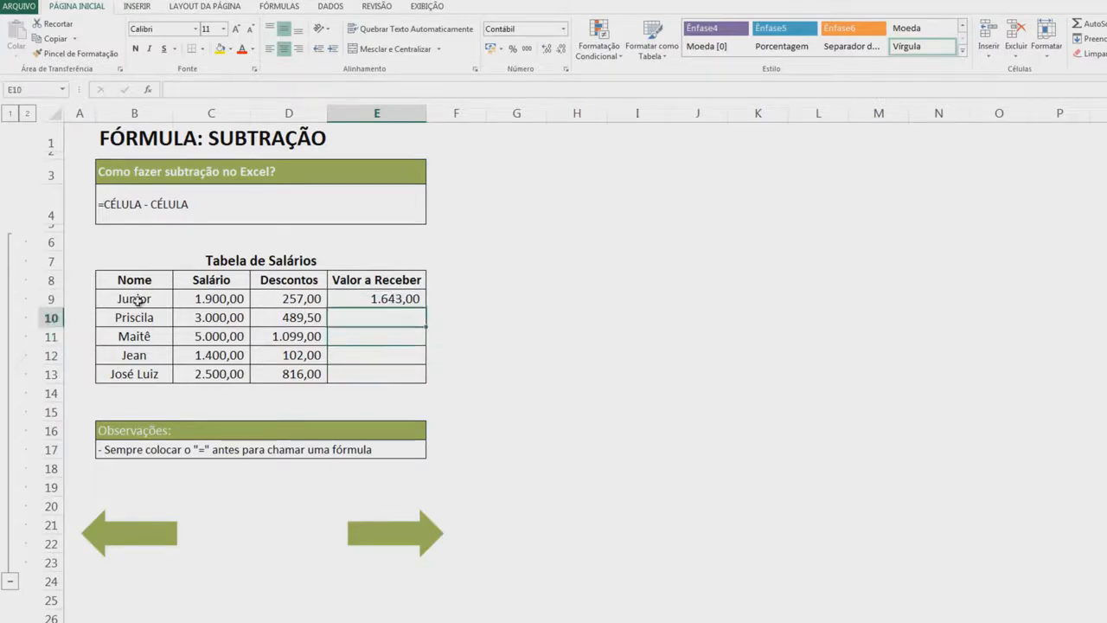
# Re-enter =C9-D9 in E9 to subtract the first employee's discounts from the salary
pyautogui.moveTo(53, 299); pyautogui.dragTo(56, 412)
pyautogui.click(333, 299)
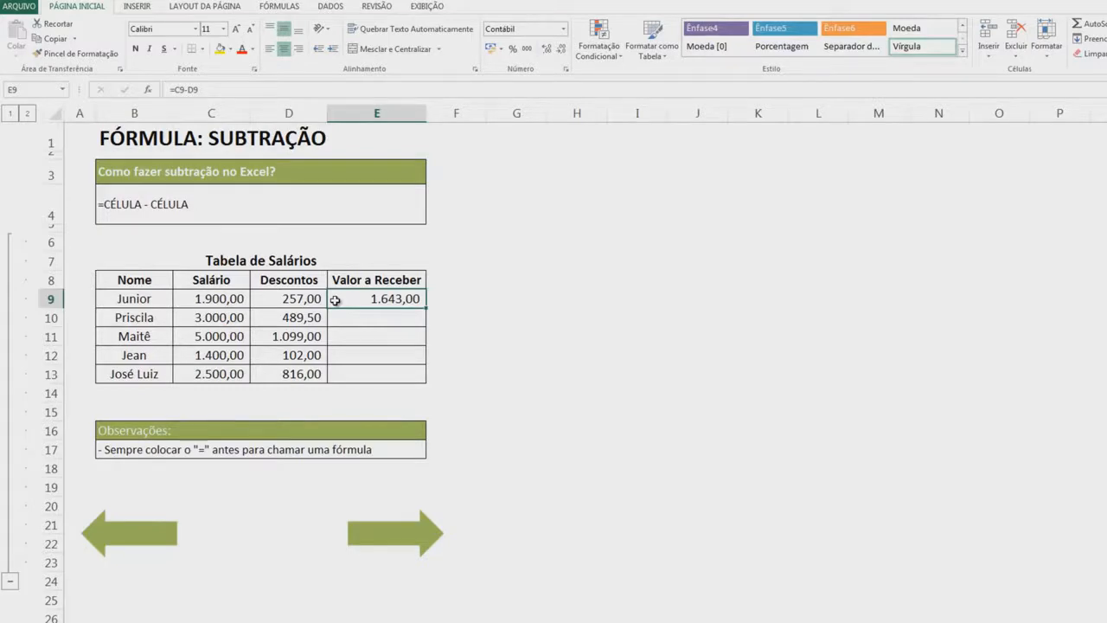
pyautogui.write('=')
pyautogui.press('Left')
pyautogui.press('Left')
pyautogui.write('-')
pyautogui.press('Left')
pyautogui.press('Return')
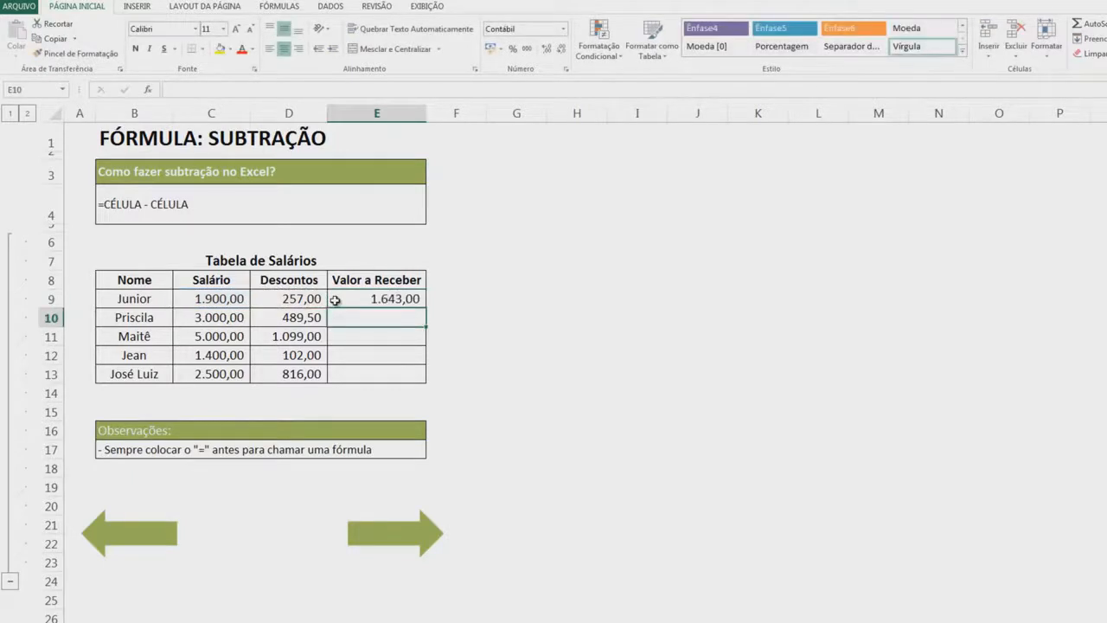
# Fill the subtraction formula from E9 down through E13 to complete the Valor a Receber column
pyautogui.click(335, 299)
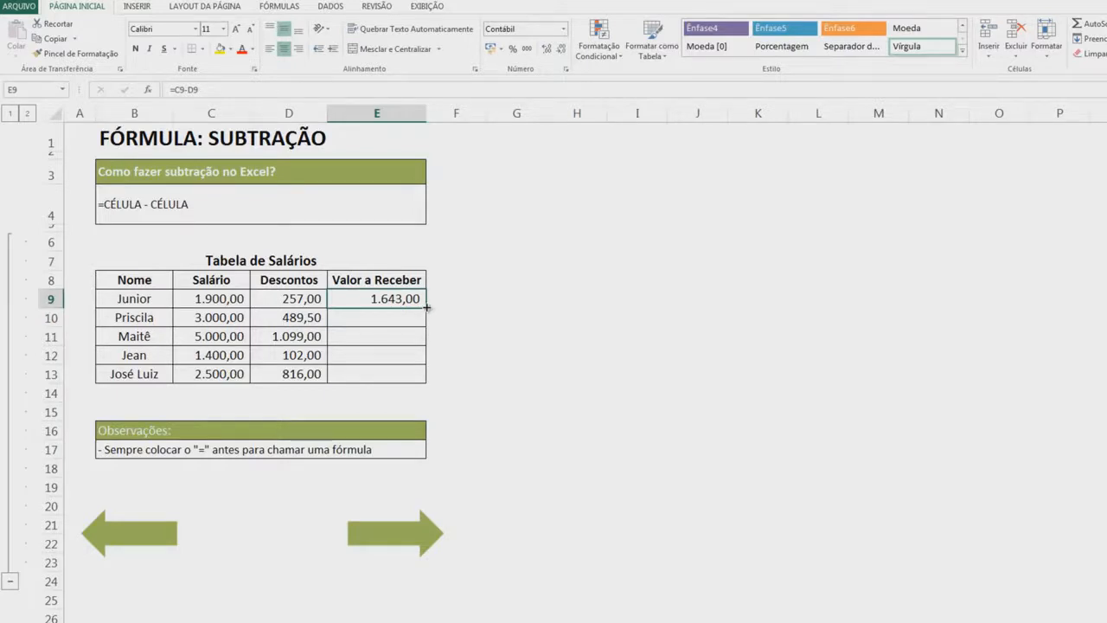
pyautogui.moveTo(426, 307); pyautogui.dragTo(422, 378)
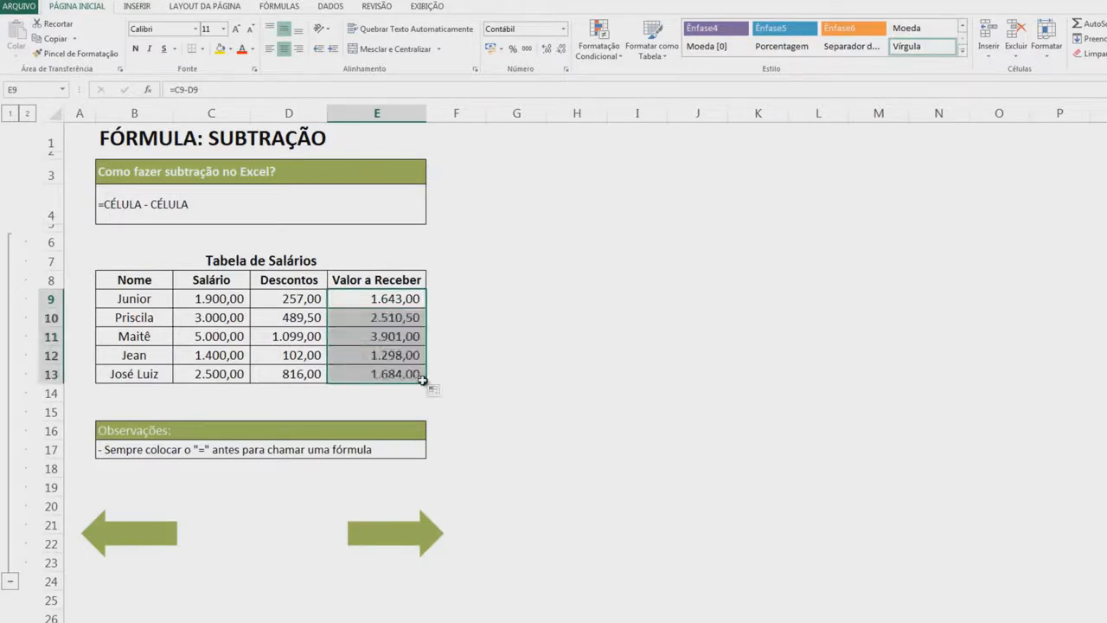
pyautogui.click(470, 355)
# Check the copied formulas in the Valor a Receber column against E9 and read the Observações note below the table
pyautogui.click(400, 320)
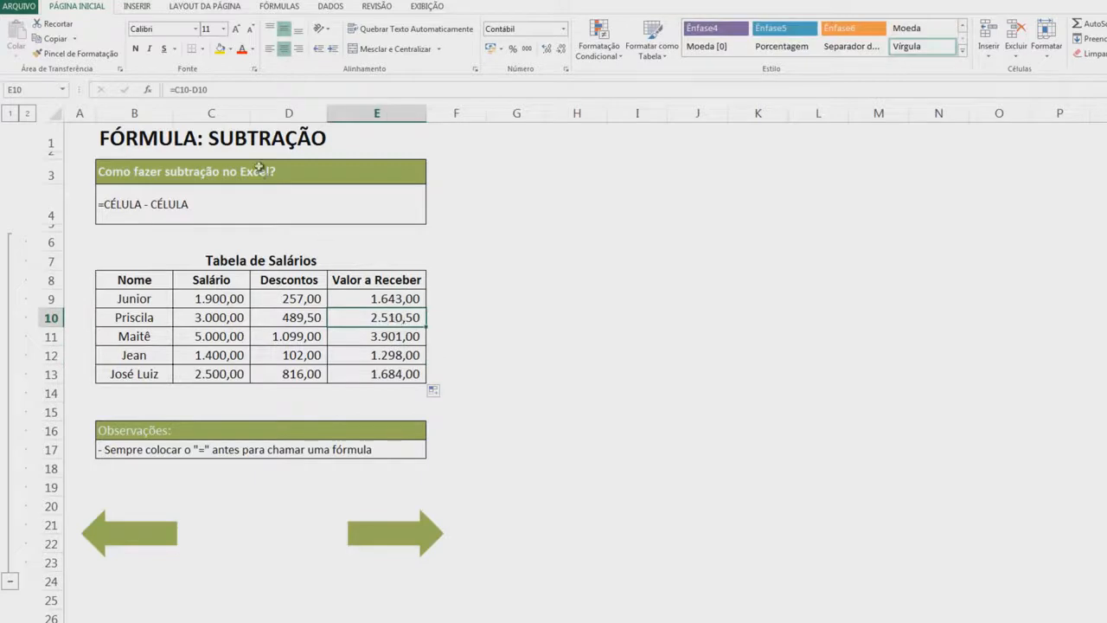
pyautogui.click(213, 91)
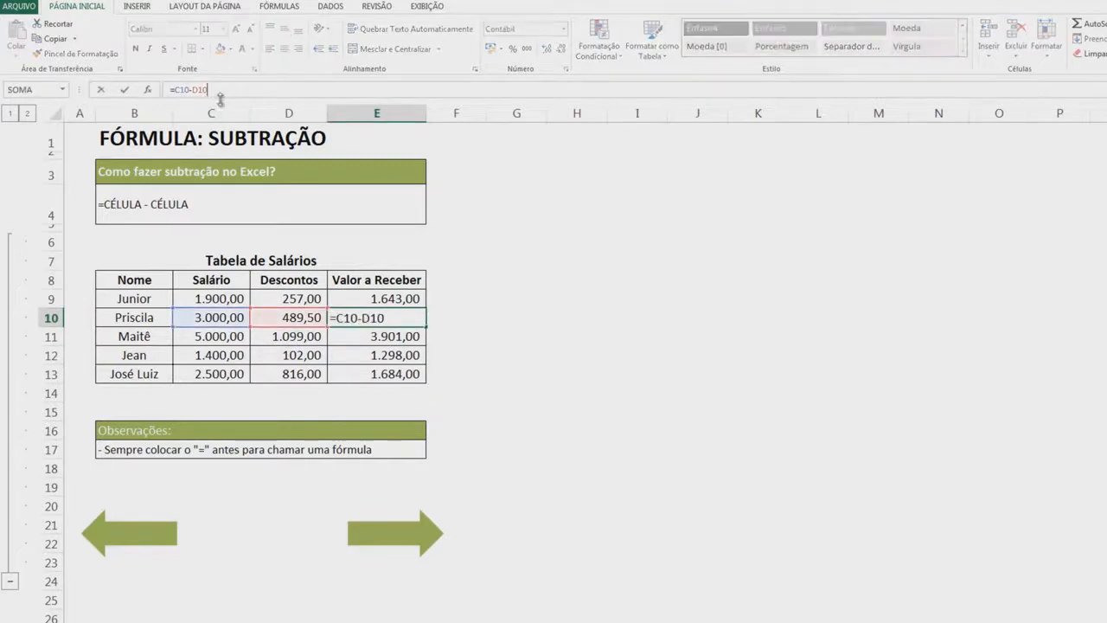
pyautogui.click(367, 338)
pyautogui.doubleClick(368, 338)
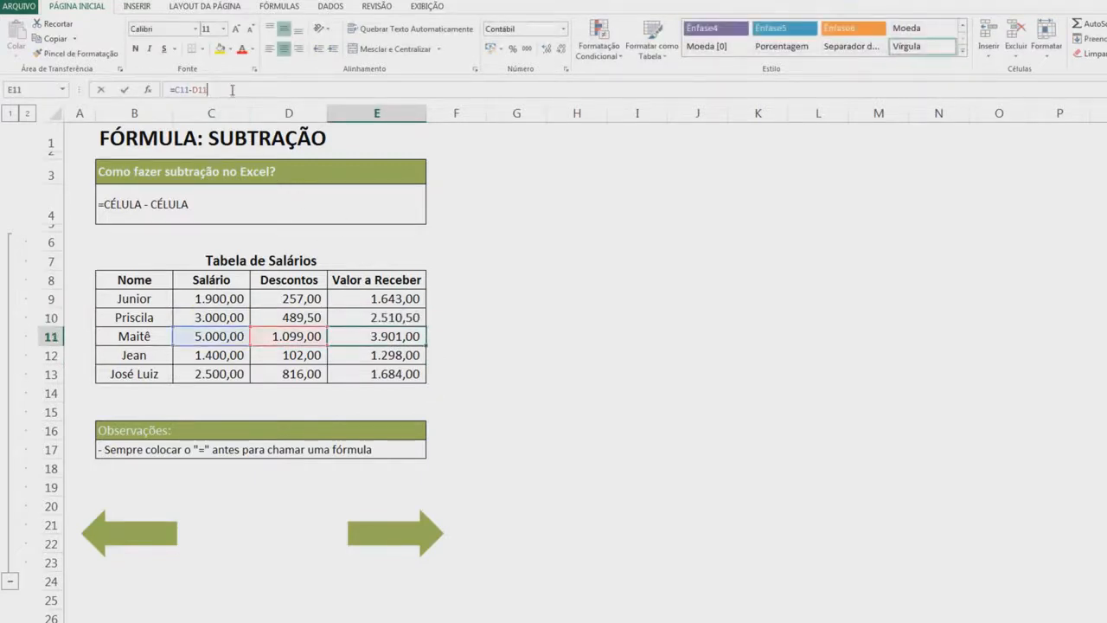
pyautogui.click(390, 354)
pyautogui.click(228, 91)
pyautogui.press('Escape')
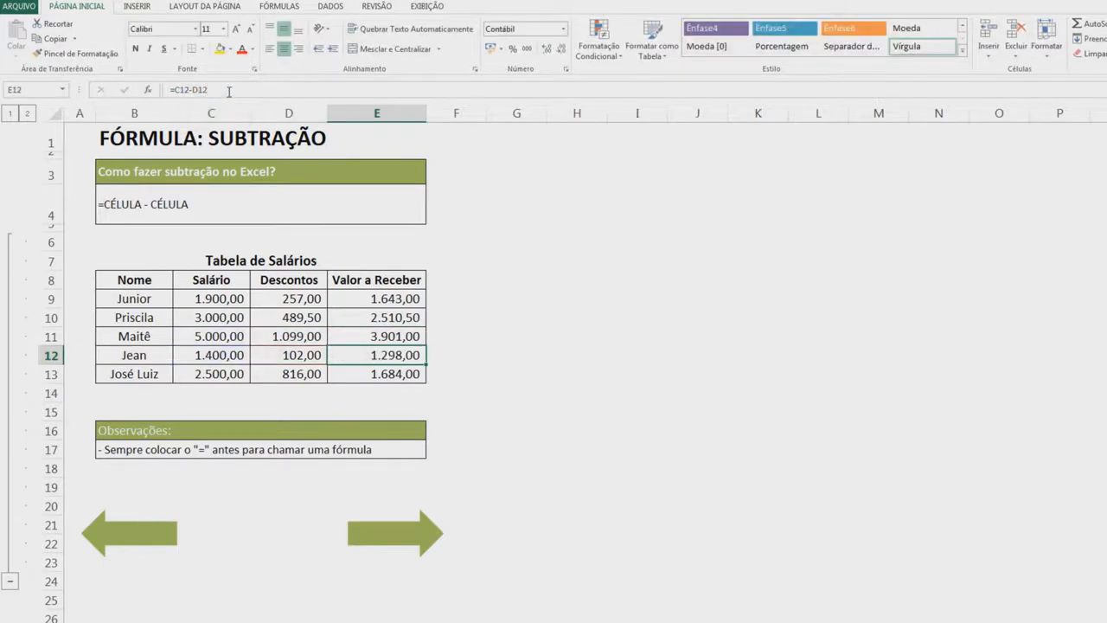
pyautogui.click(394, 301)
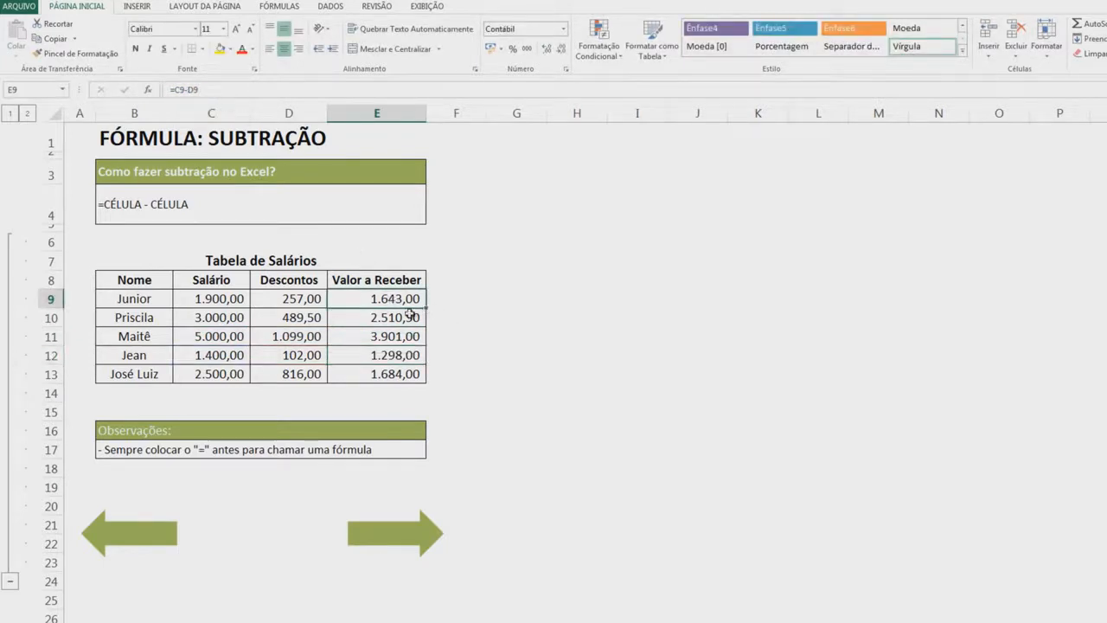
pyautogui.moveTo(401, 318); pyautogui.dragTo(401, 373)
pyautogui.click(394, 301)
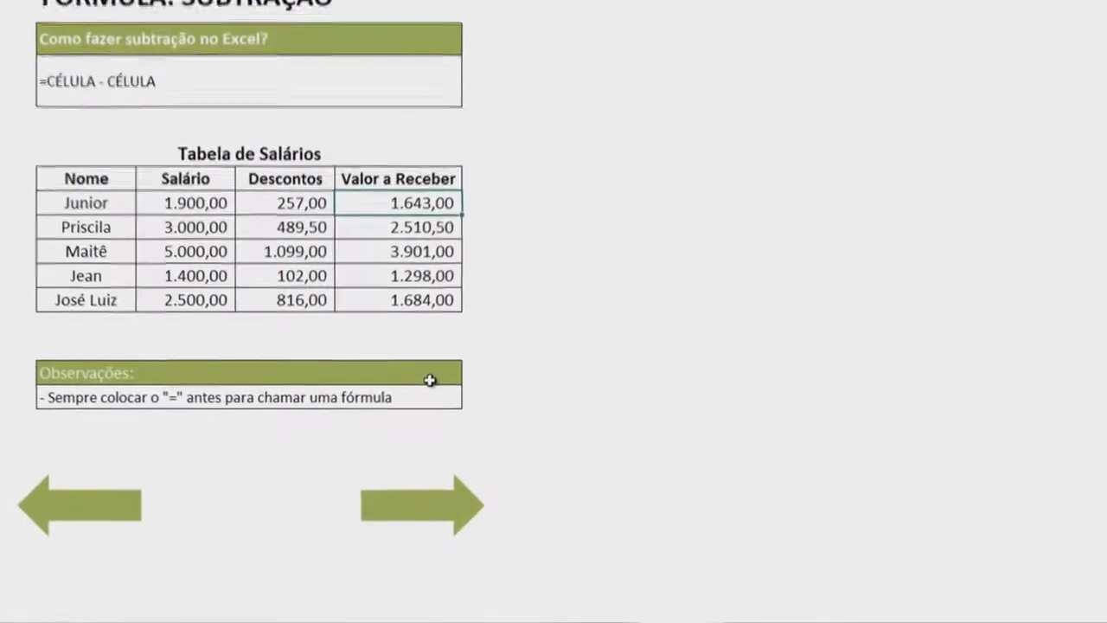
pyautogui.click(156, 398)
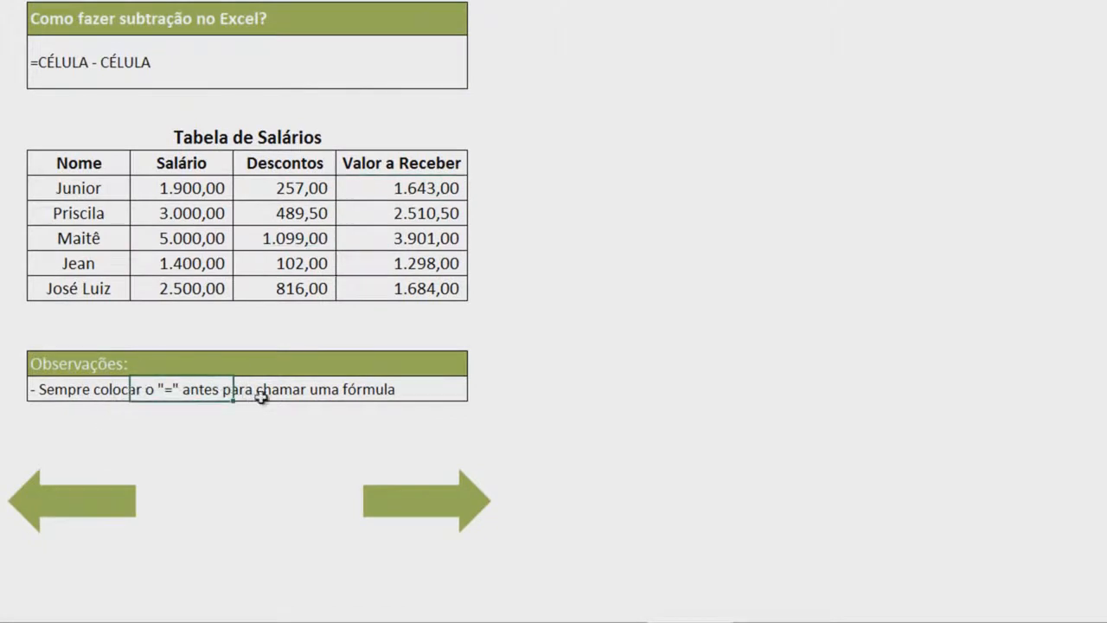
pyautogui.click(95, 364)
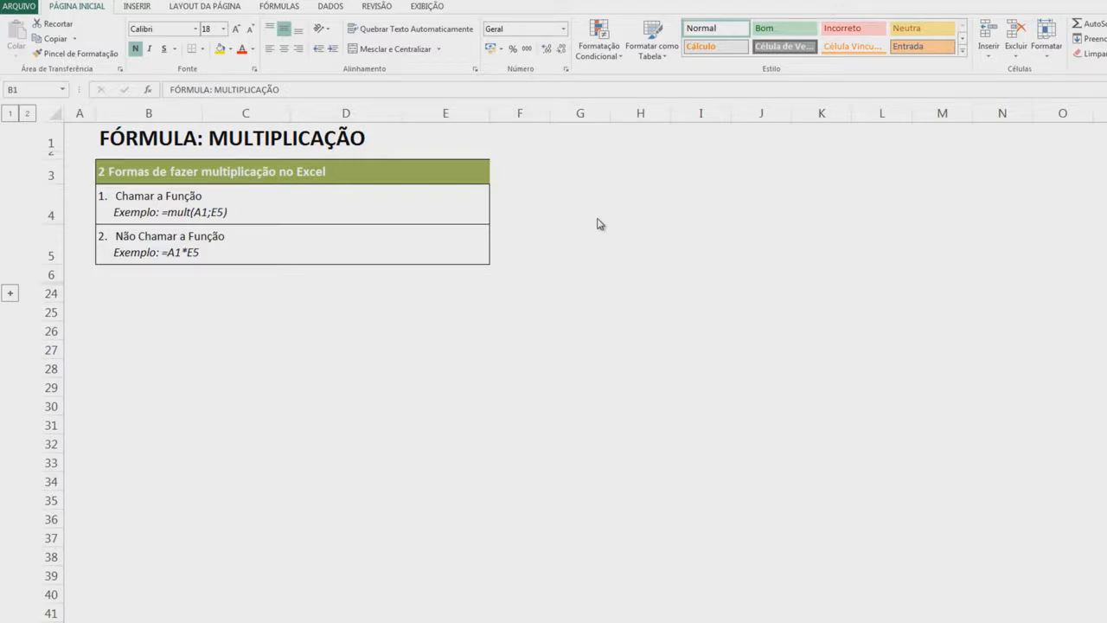
# Review the two multiplication methods on the multiplication sheet and expand the collapsed rows below them
pyautogui.click(156, 198)
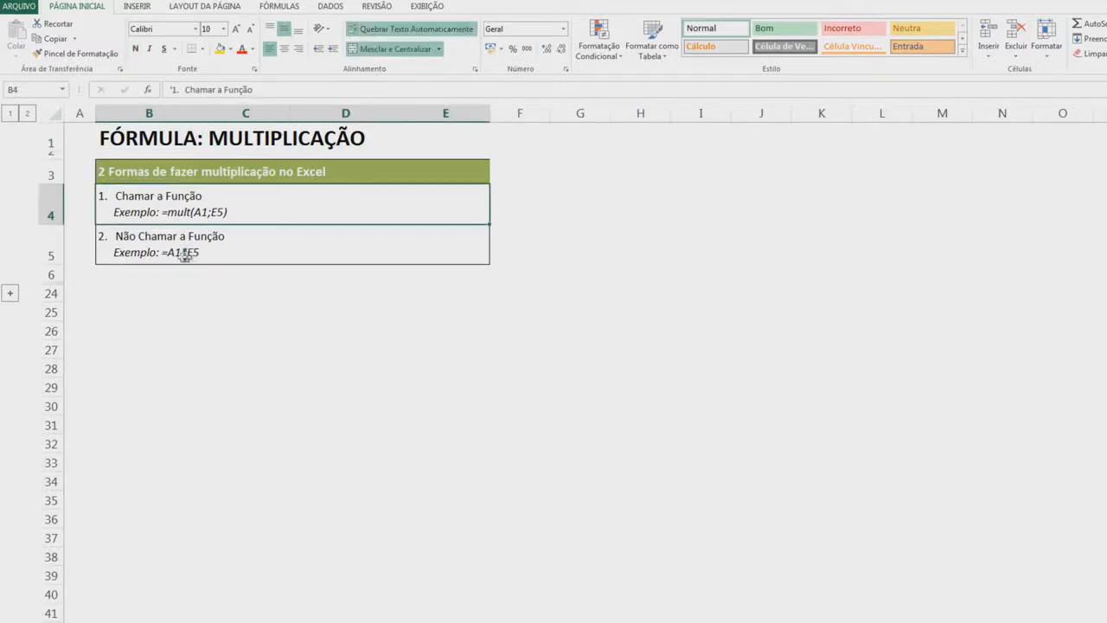
pyautogui.click(131, 251)
pyautogui.click(142, 208)
pyautogui.click(140, 255)
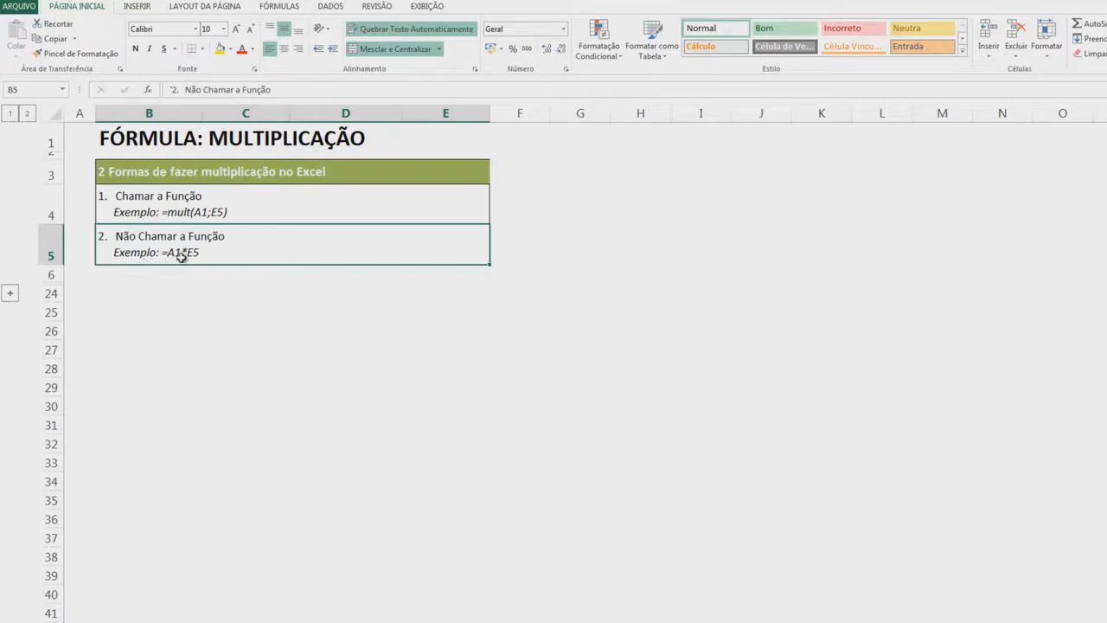
pyautogui.click(10, 296)
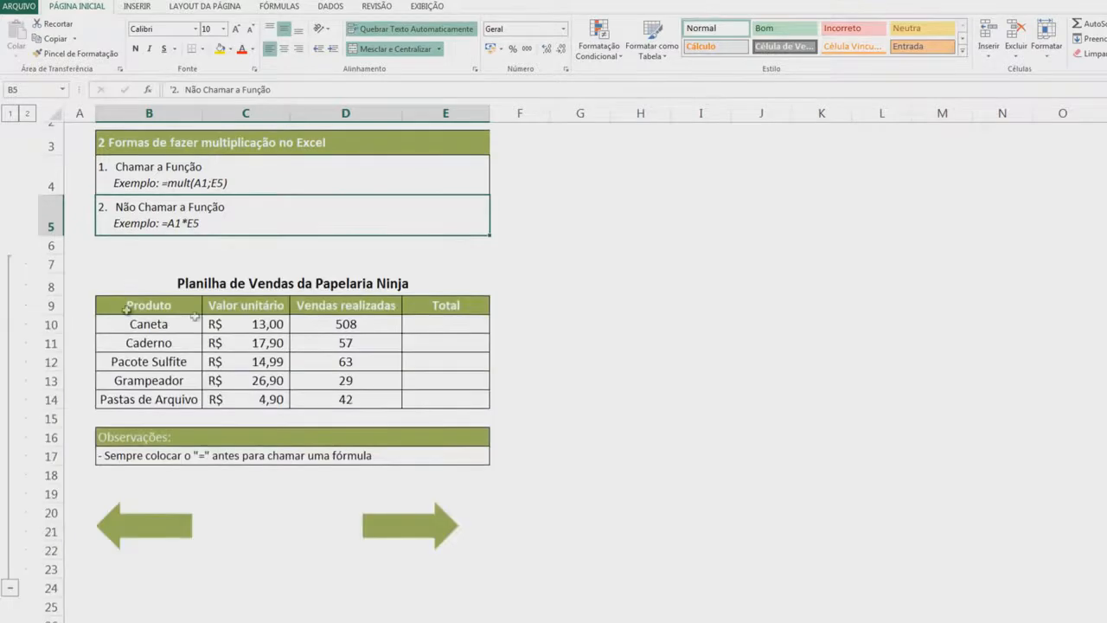
# Examine the Papelaria Ninja sales table's product, unit price and units sold columns, plus the empty Total column
pyautogui.click(221, 287)
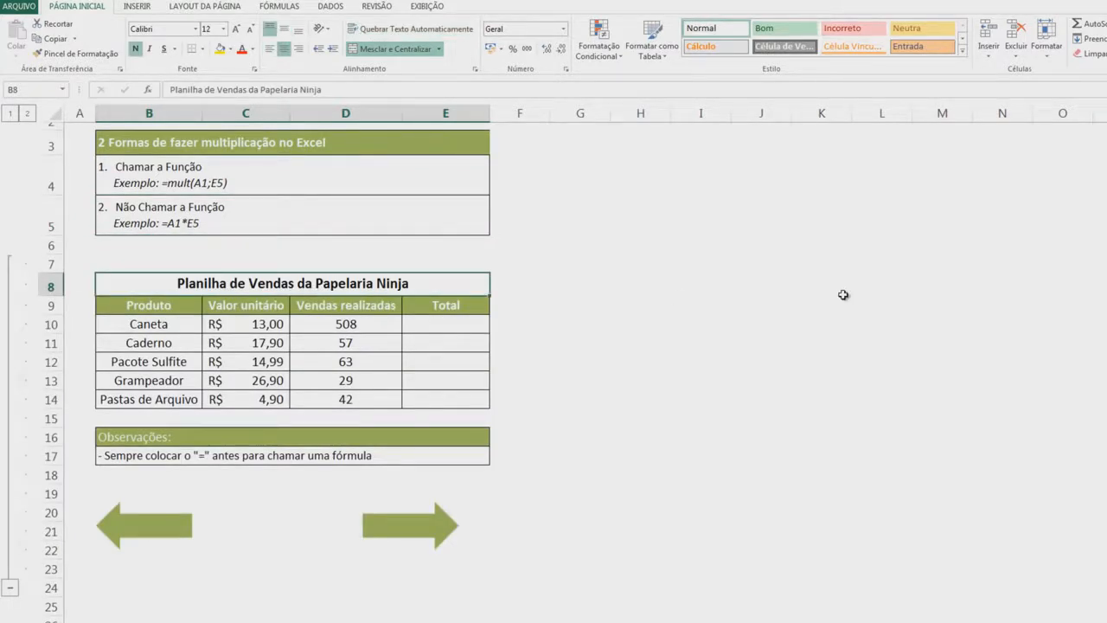
pyautogui.click(184, 307)
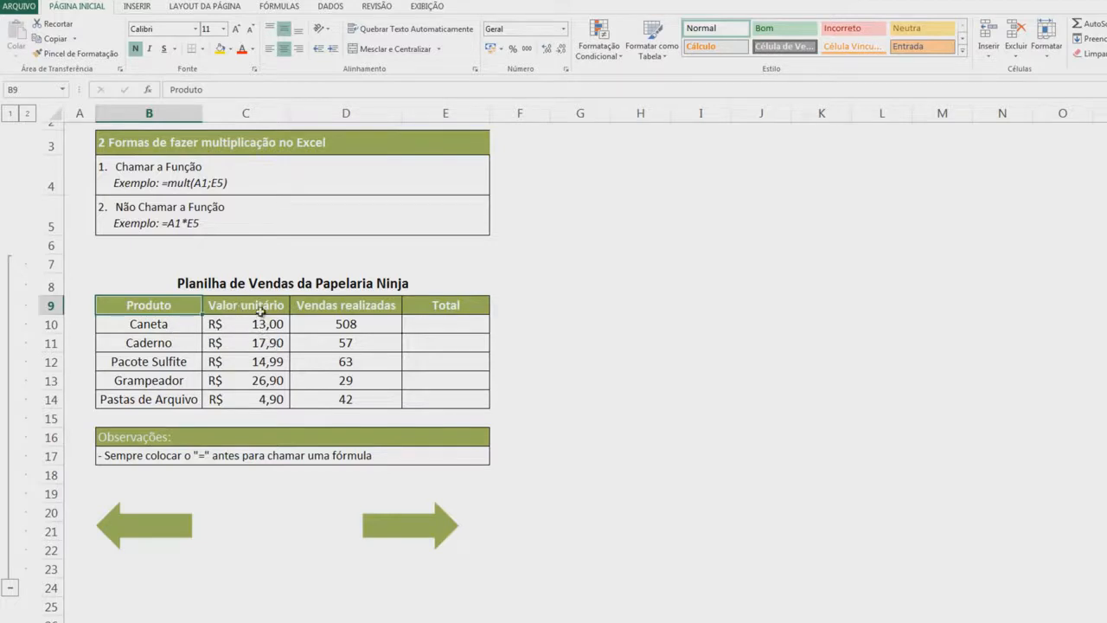
pyautogui.click(262, 323)
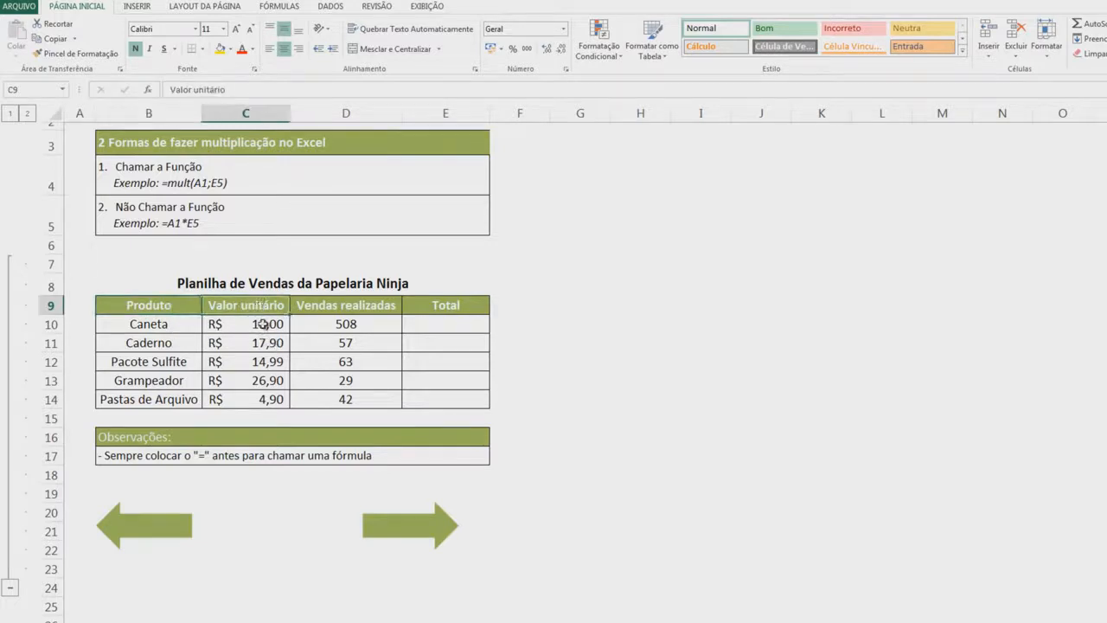
pyautogui.click(153, 321)
pyautogui.click(261, 326)
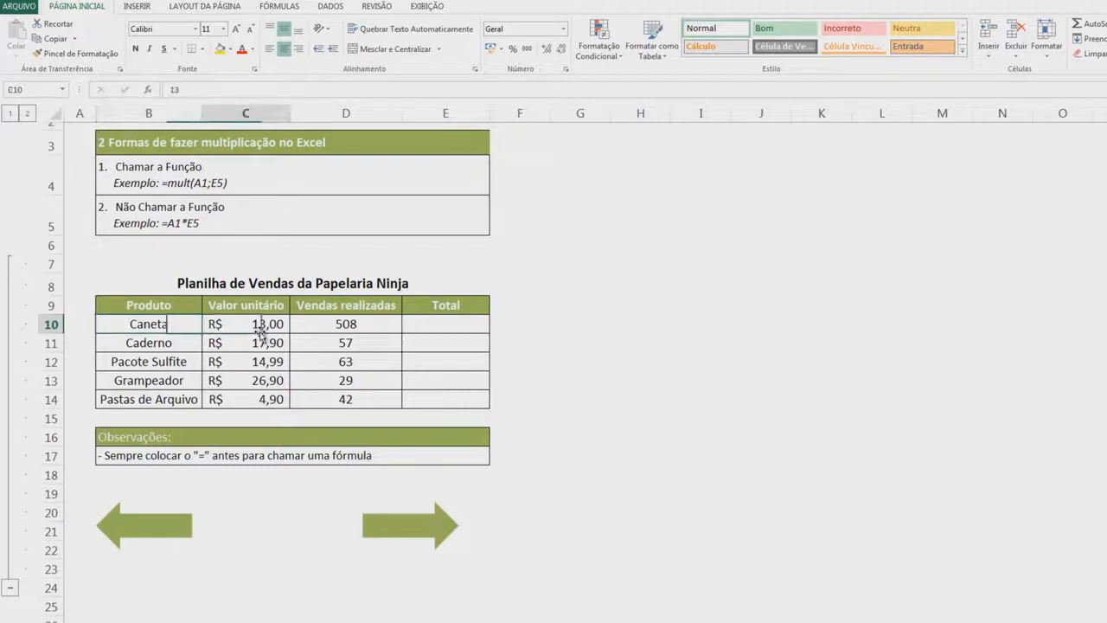
pyautogui.click(177, 344)
pyautogui.click(251, 344)
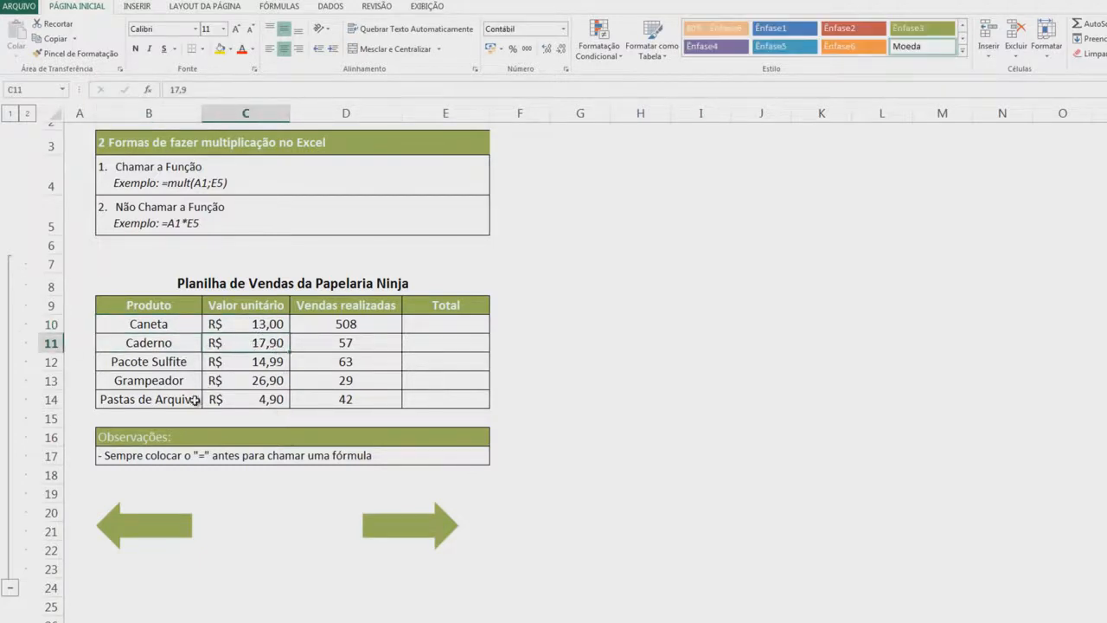
pyautogui.click(346, 304)
pyautogui.click(360, 322)
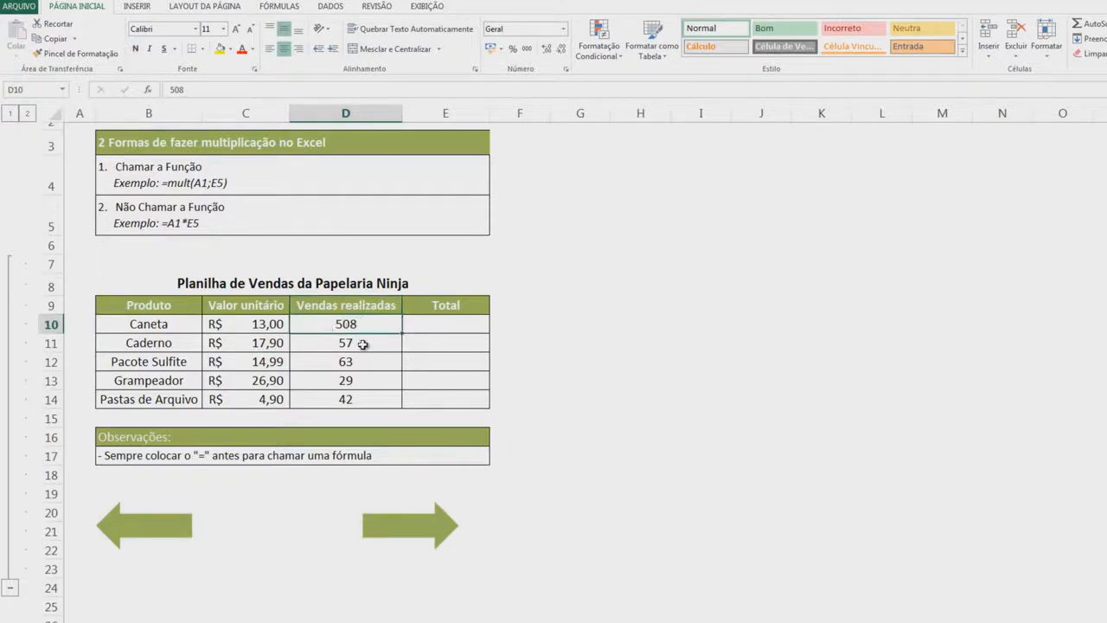
pyautogui.click(362, 345)
pyautogui.click(368, 361)
pyautogui.click(368, 381)
pyautogui.click(446, 323)
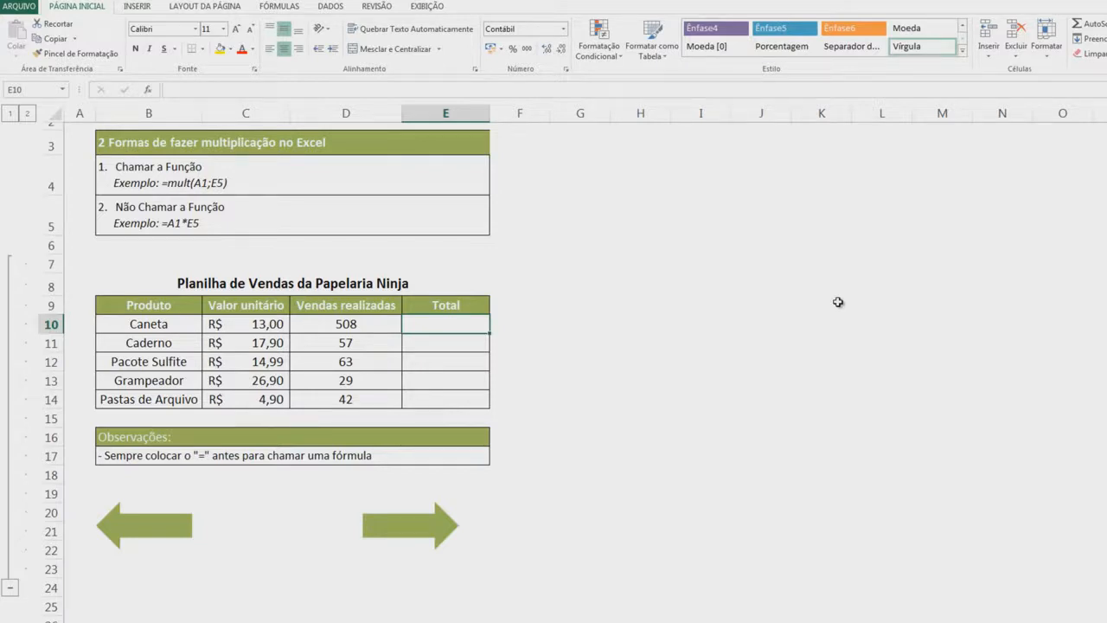
# Enter =MULT(C10;D10) in E10 to multiply Caneta's unit price by its units sold
pyautogui.click(131, 178)
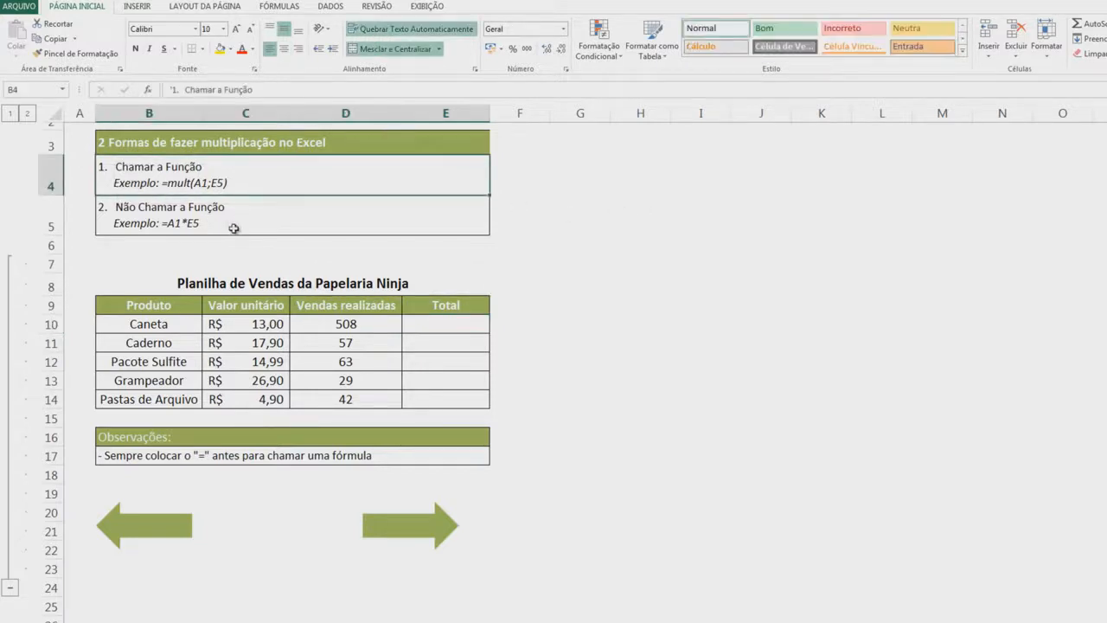
pyautogui.click(445, 322)
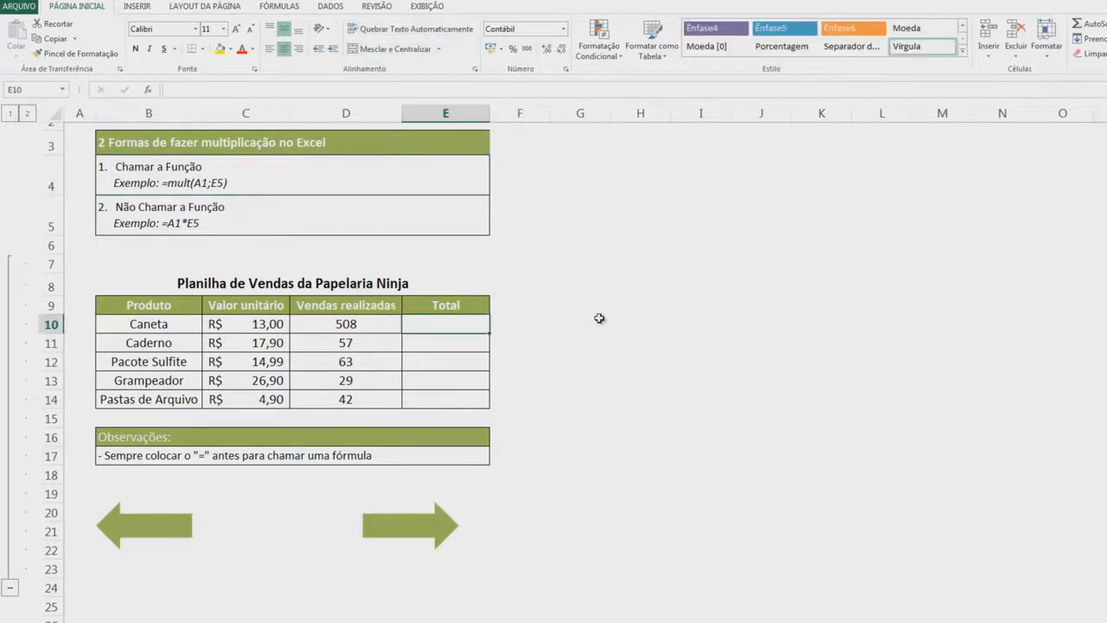
pyautogui.write('=mul')
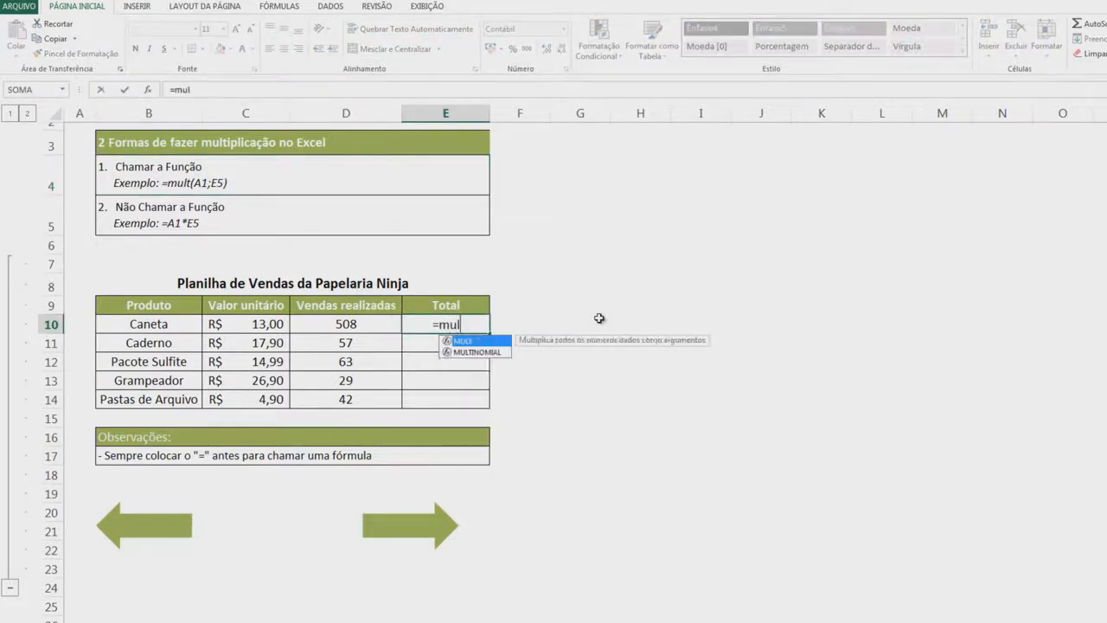
pyautogui.write('t(')
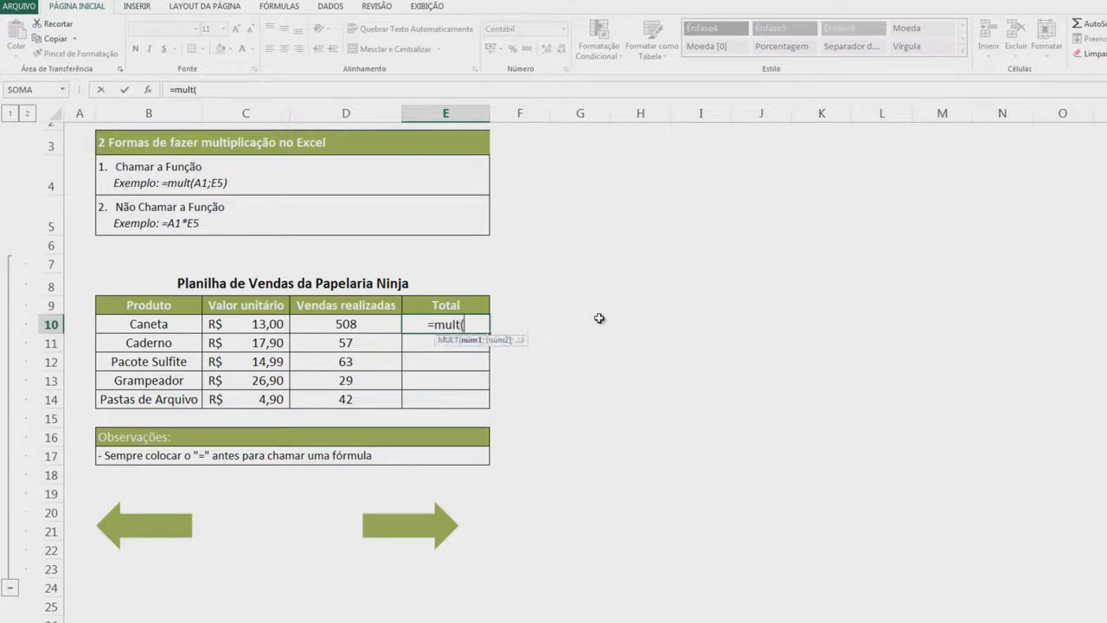
pyautogui.click(241, 326)
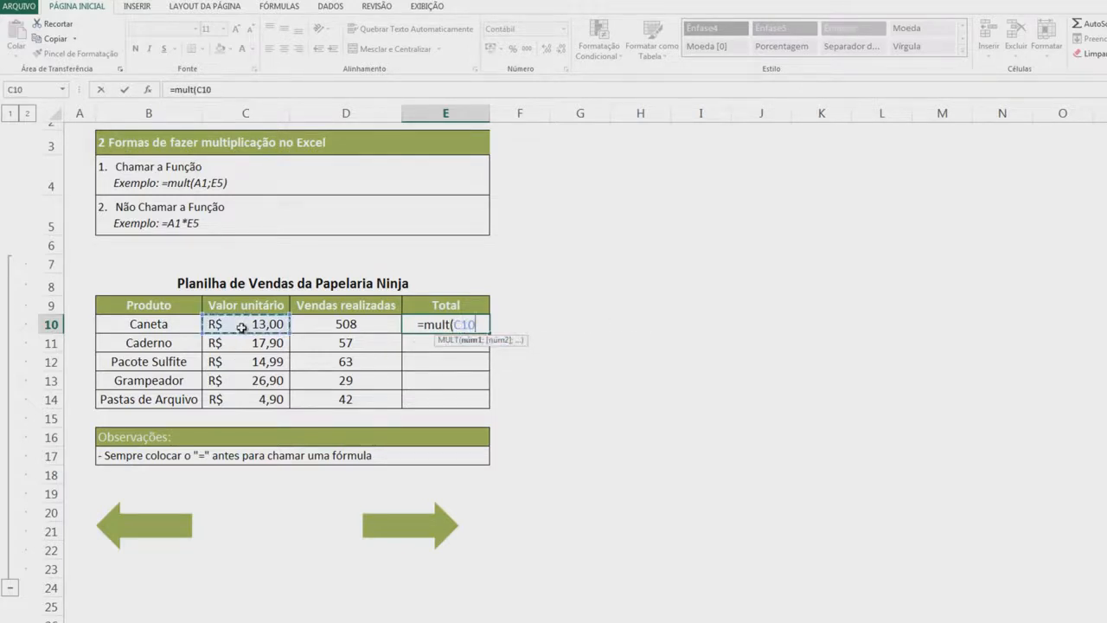
pyautogui.write(';')
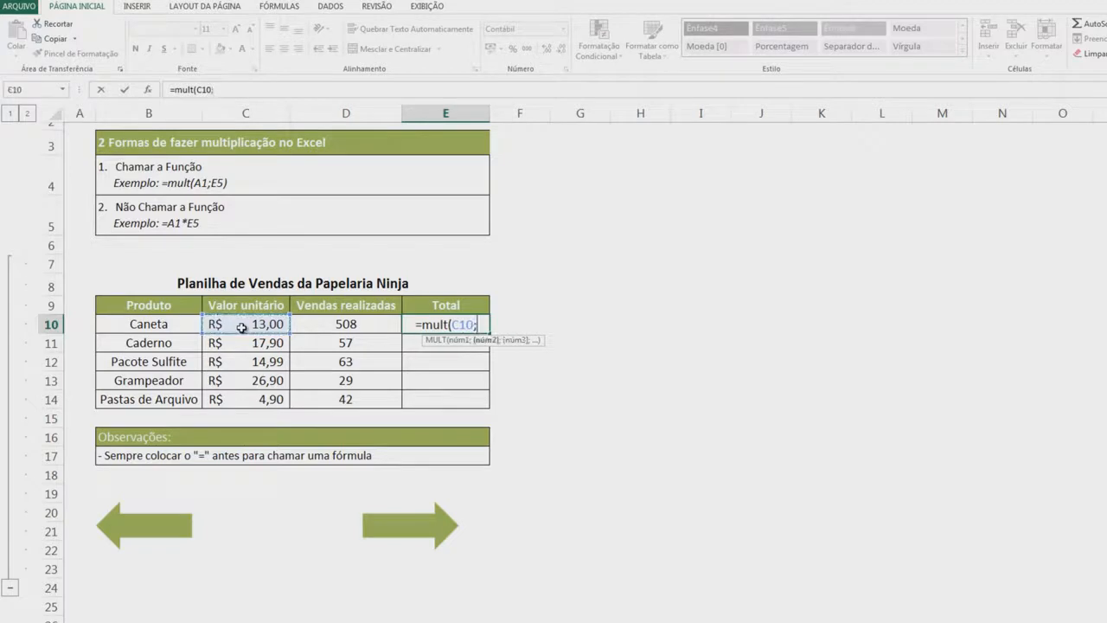
pyautogui.click(334, 324)
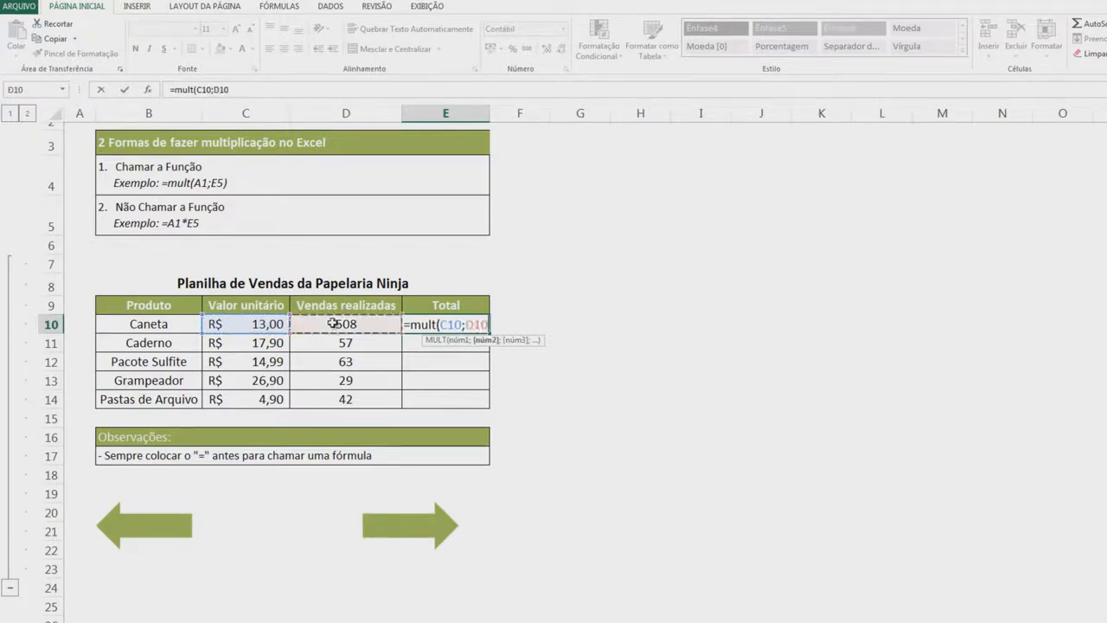
pyautogui.write(')')
pyautogui.press('Return')
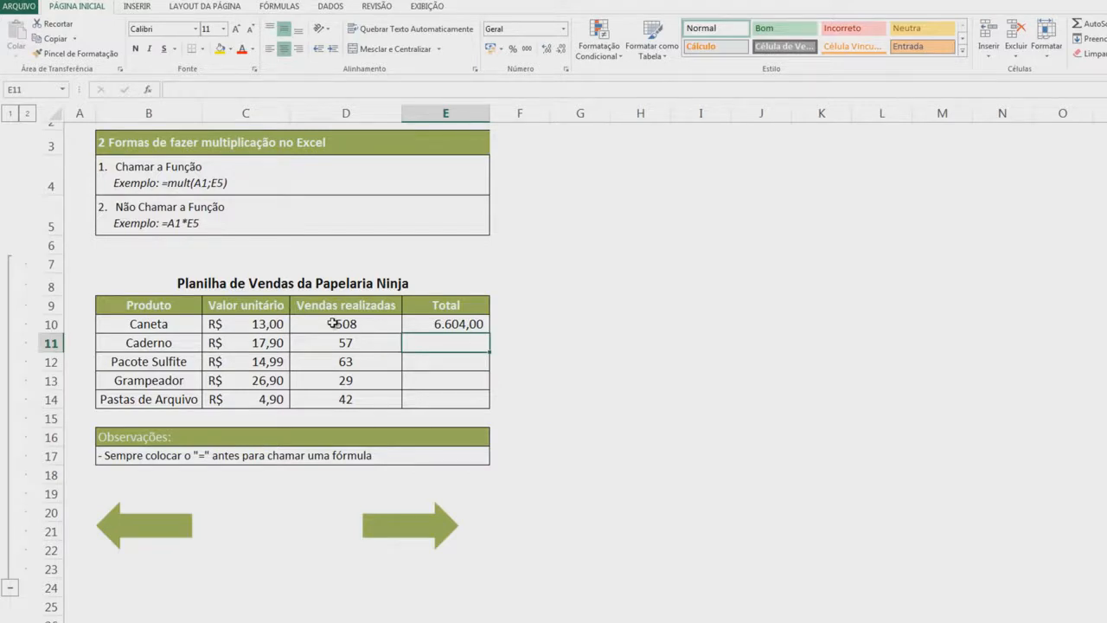
# Enter =C11*D11 in E11 to multiply Caderno's unit price by its units sold, following the second multiplication method
pyautogui.click(166, 218)
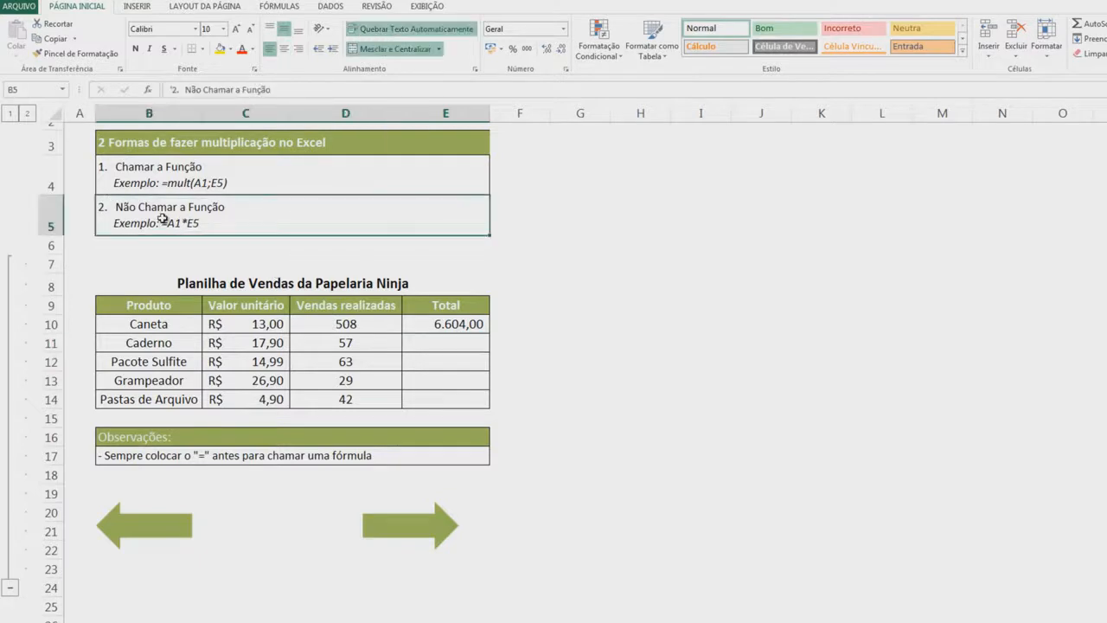
pyautogui.click(441, 346)
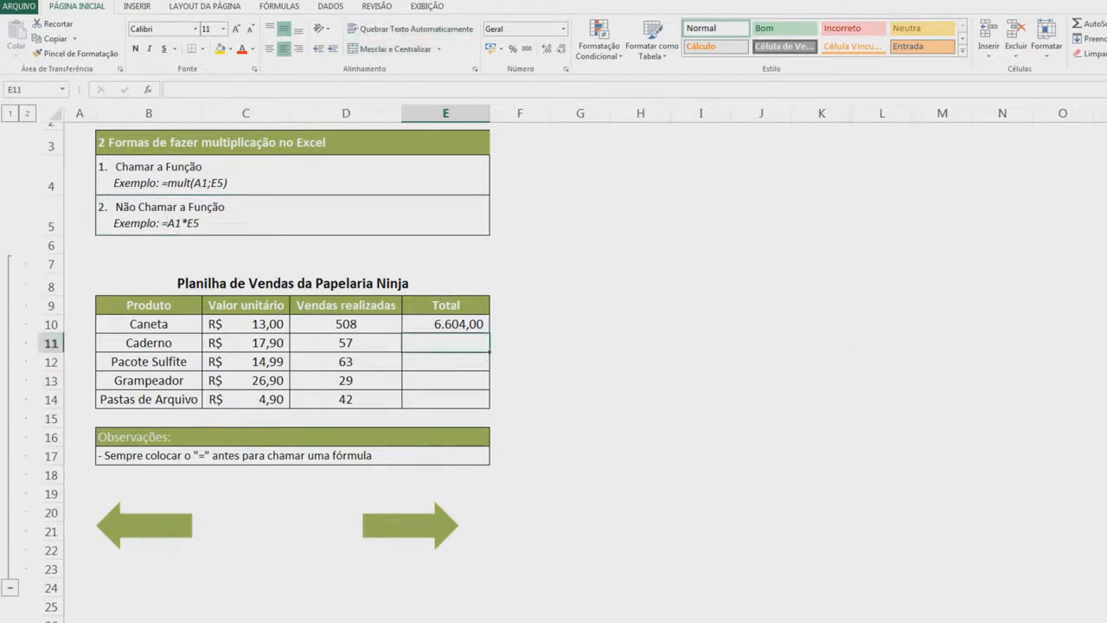
pyautogui.write('=')
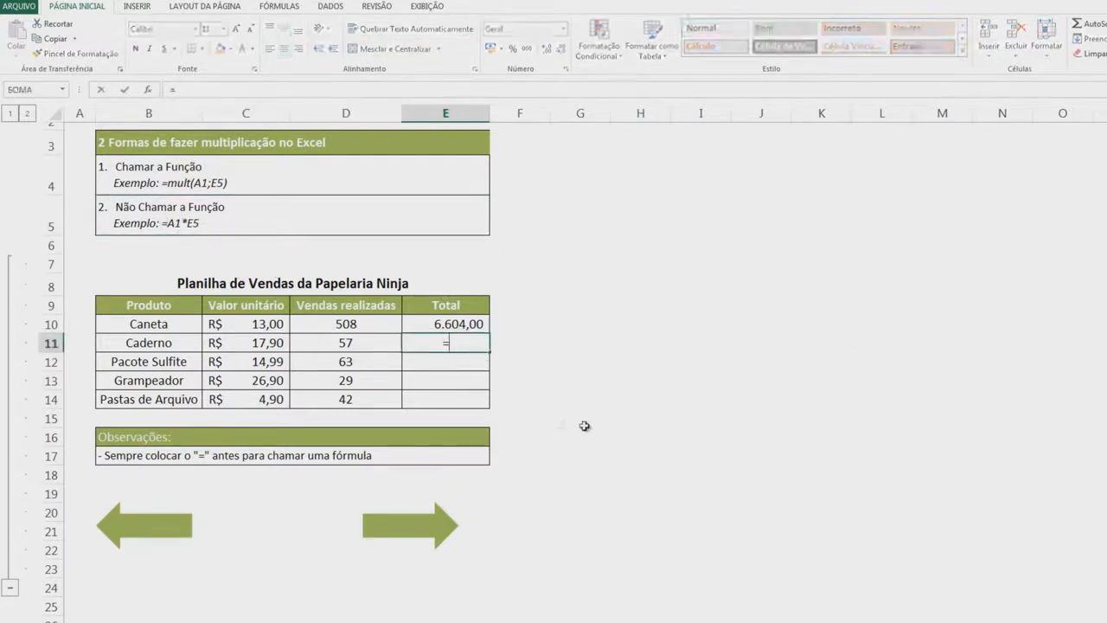
pyautogui.click(281, 344)
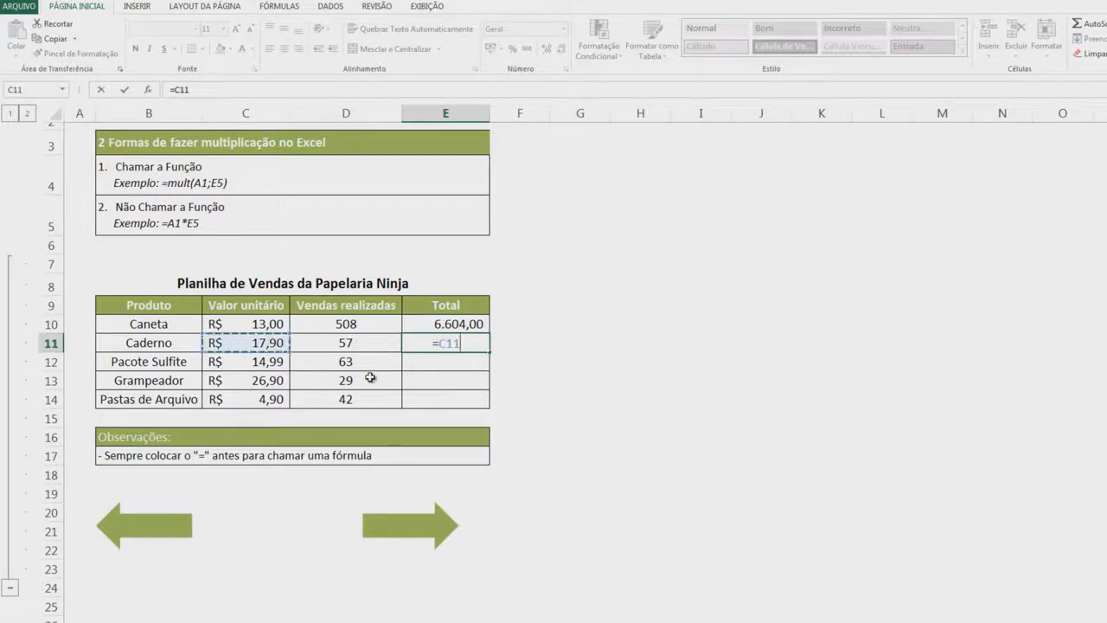
pyautogui.write('*')
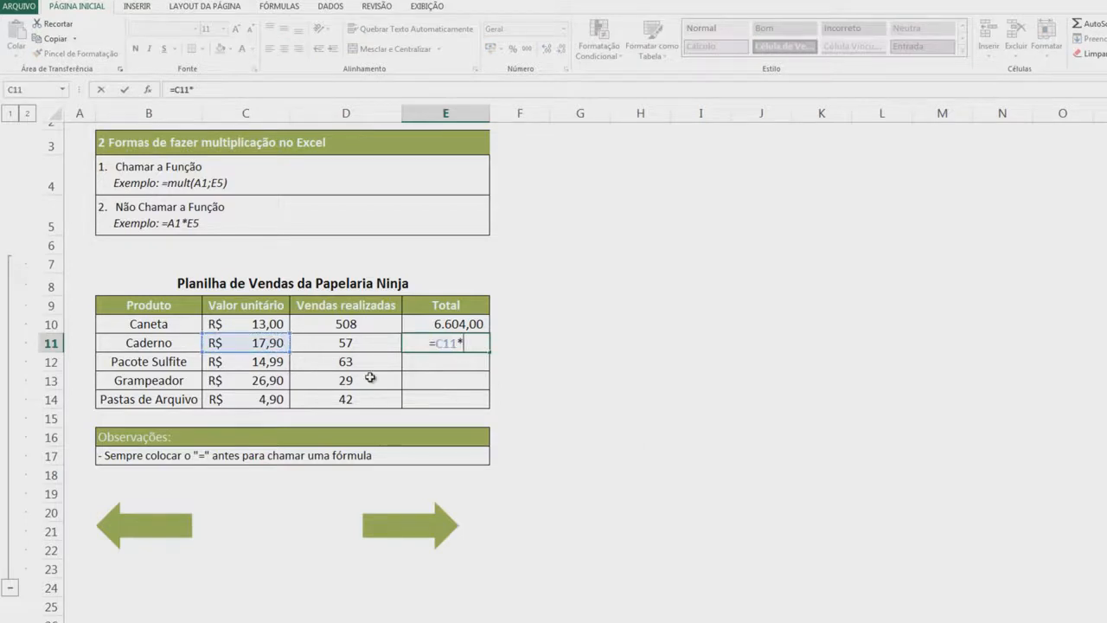
pyautogui.click(348, 344)
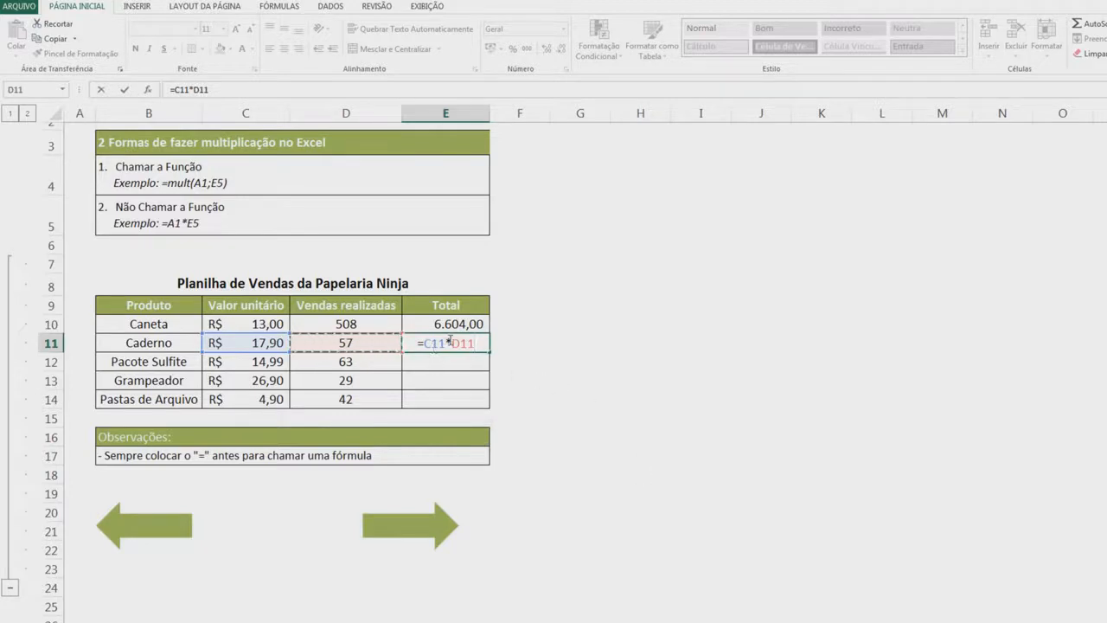
pyautogui.press('Return')
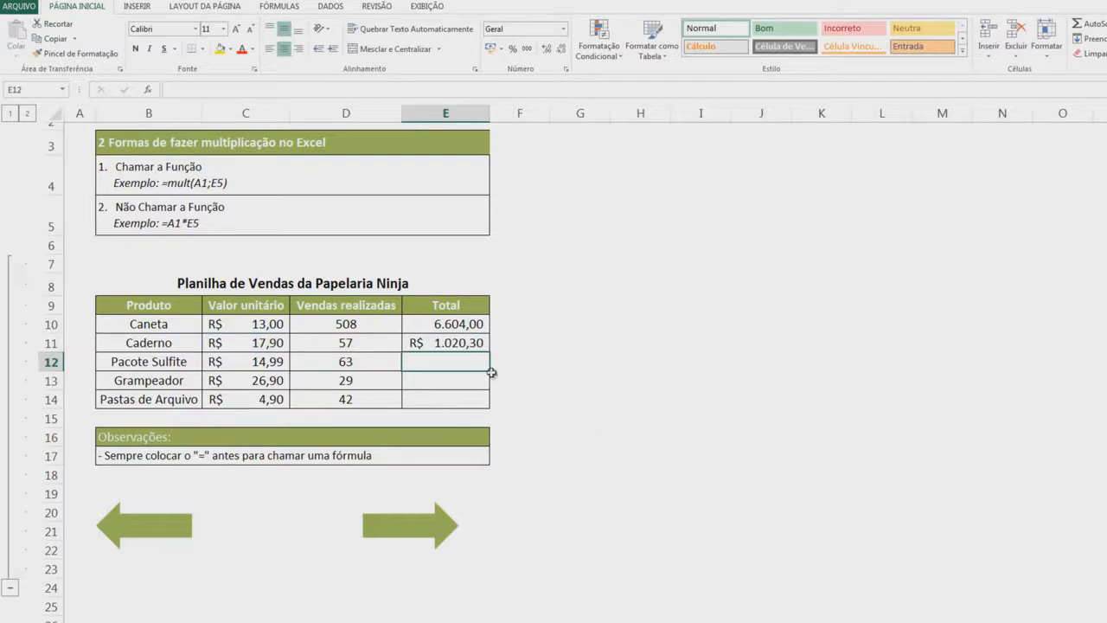
# Compare the formulas in E10 and E11, copy E11's formula down through E14, and check the copied cells
pyautogui.click(468, 342)
pyautogui.click(460, 324)
pyautogui.click(477, 342)
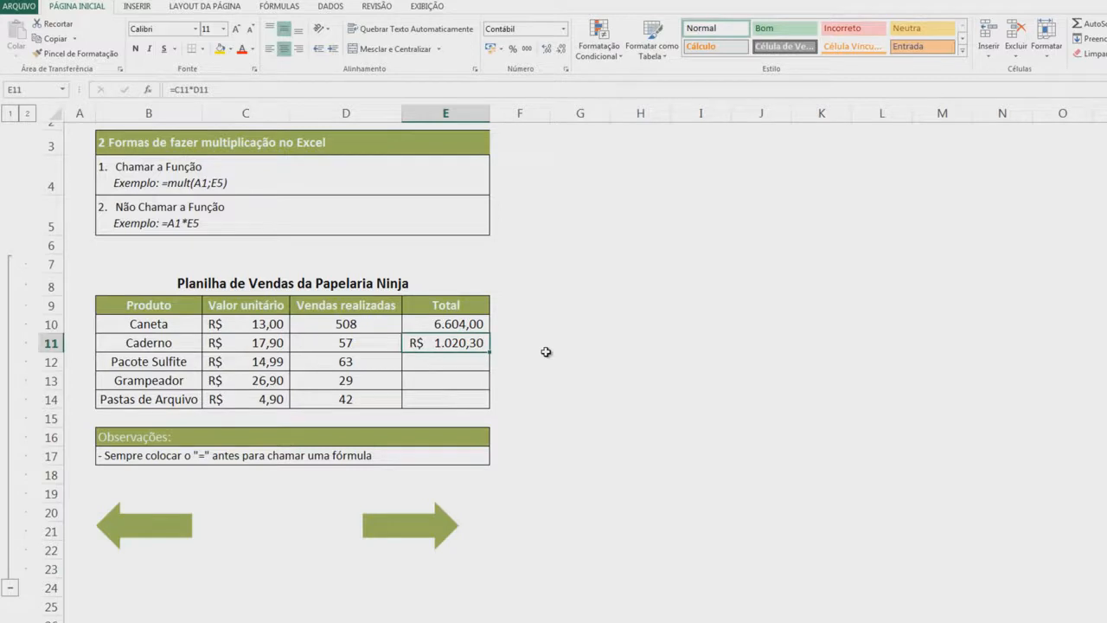
pyautogui.moveTo(490, 354); pyautogui.dragTo(489, 410)
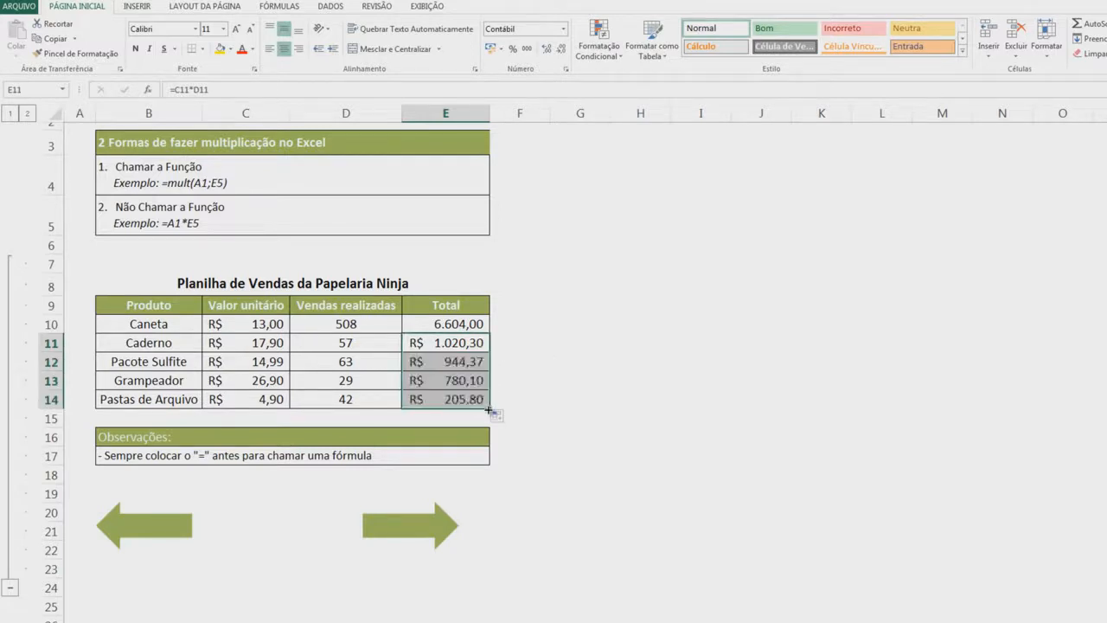
pyautogui.click(474, 361)
pyautogui.click(473, 379)
pyautogui.click(486, 398)
pyautogui.click(487, 347)
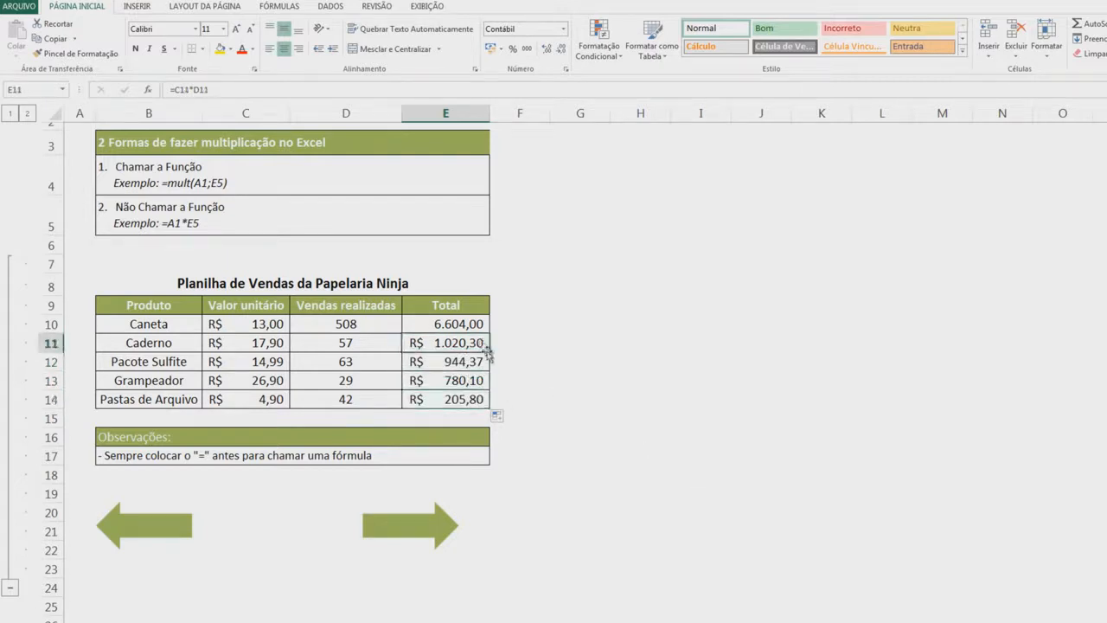
# Clear the totals in E12:E14 and refill them automatically from E11's formula
pyautogui.moveTo(476, 362); pyautogui.dragTo(475, 401)
pyautogui.press('Delete')
pyautogui.click(482, 350)
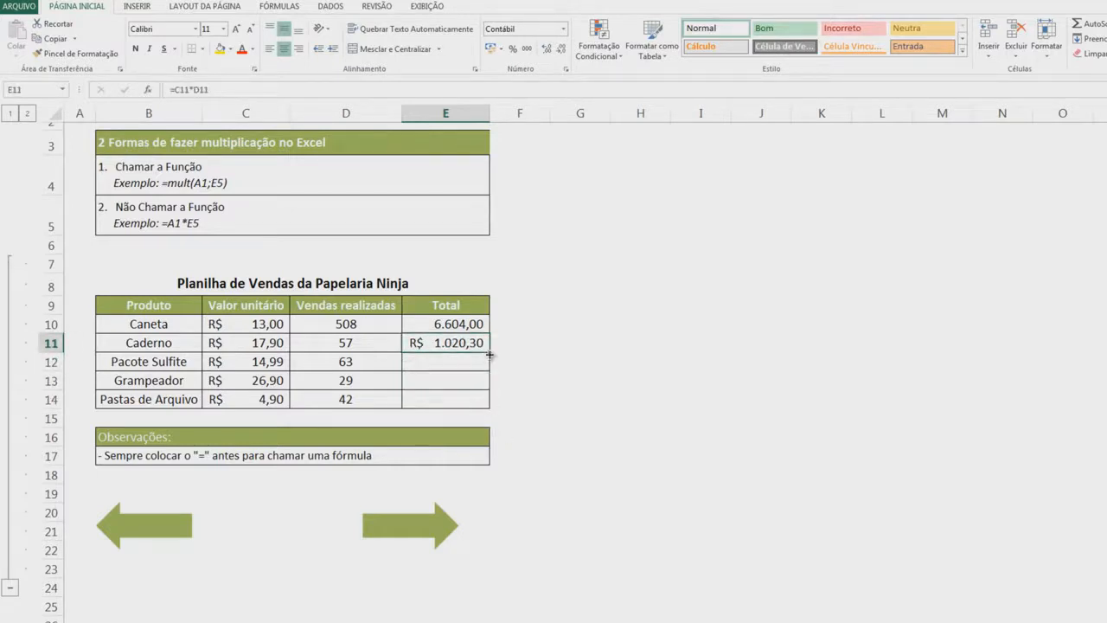
pyautogui.doubleClick(489, 353)
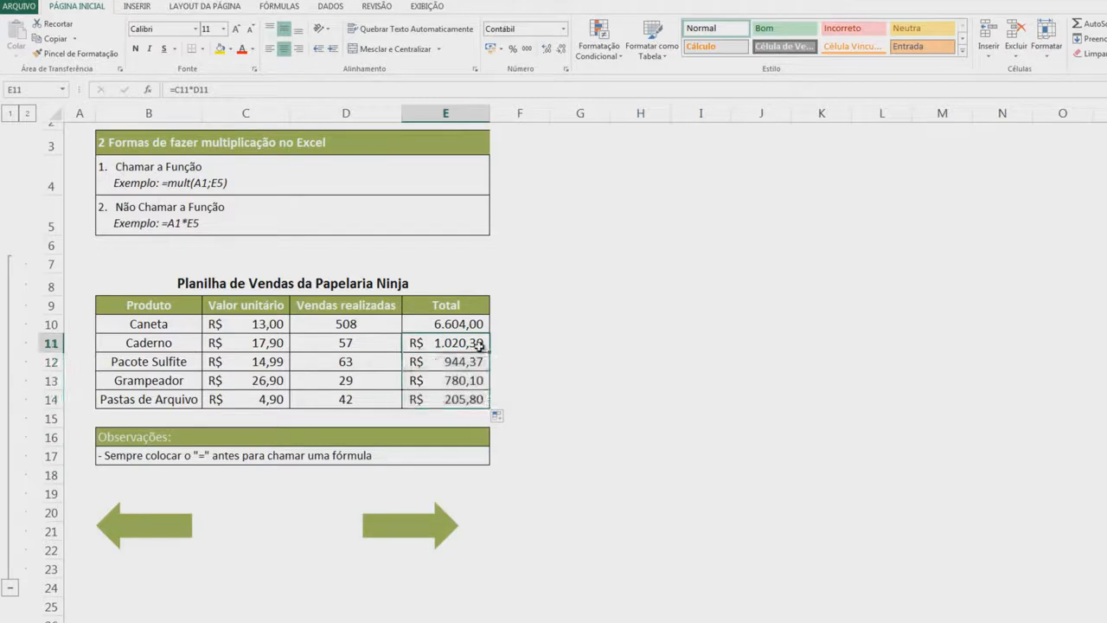
pyautogui.click(479, 346)
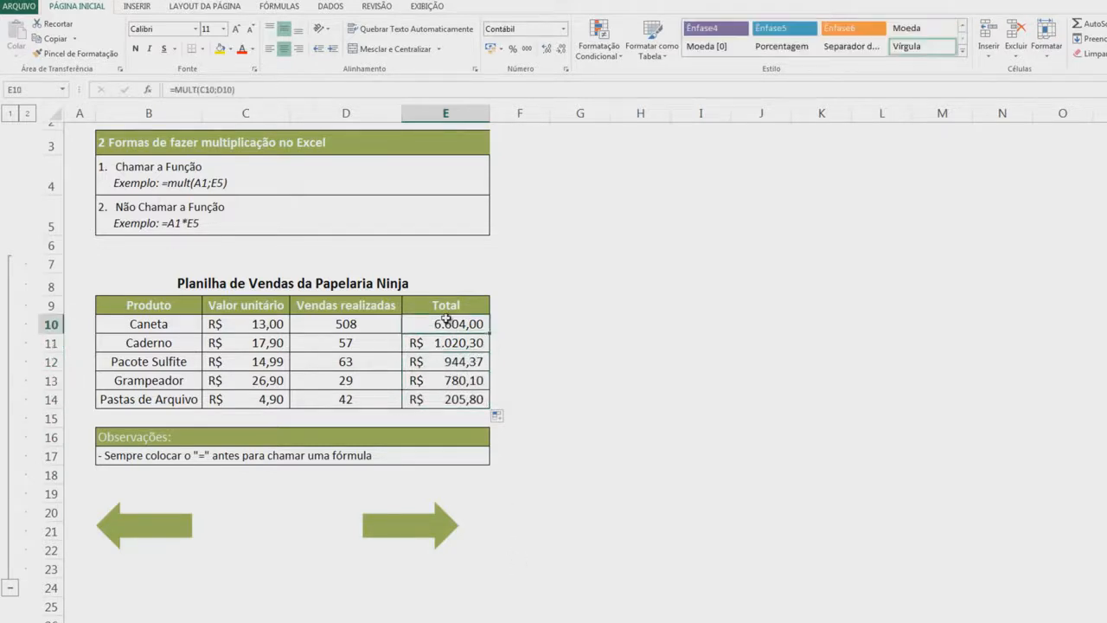
# Replace Caneta's total formula in E10 with =C10*D10, following the method that calls no function
pyautogui.click(394, 288)
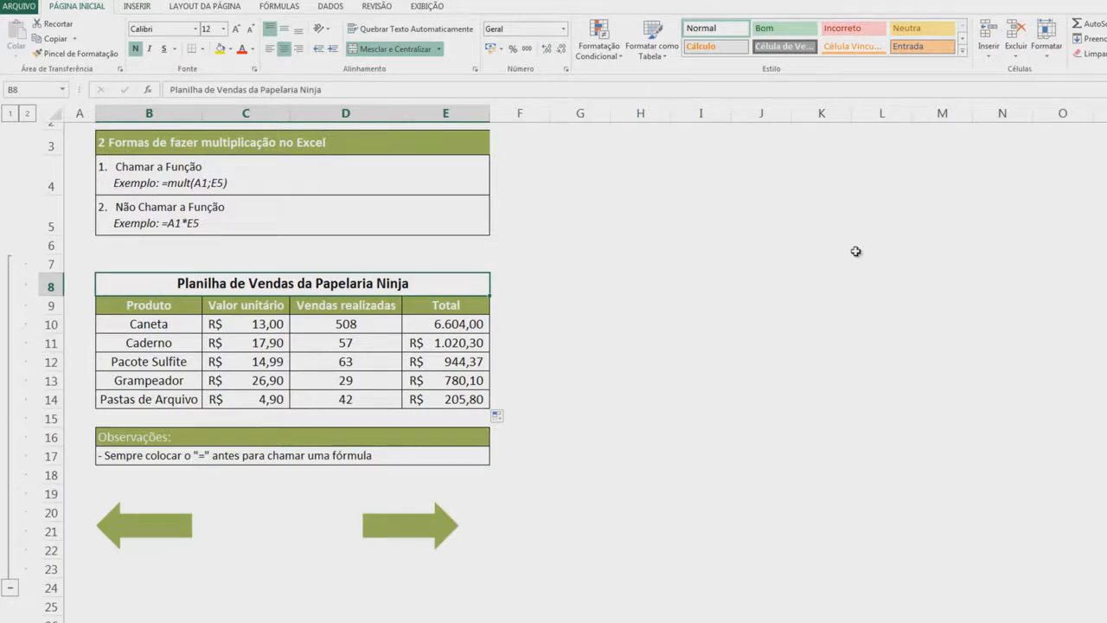
pyautogui.click(215, 212)
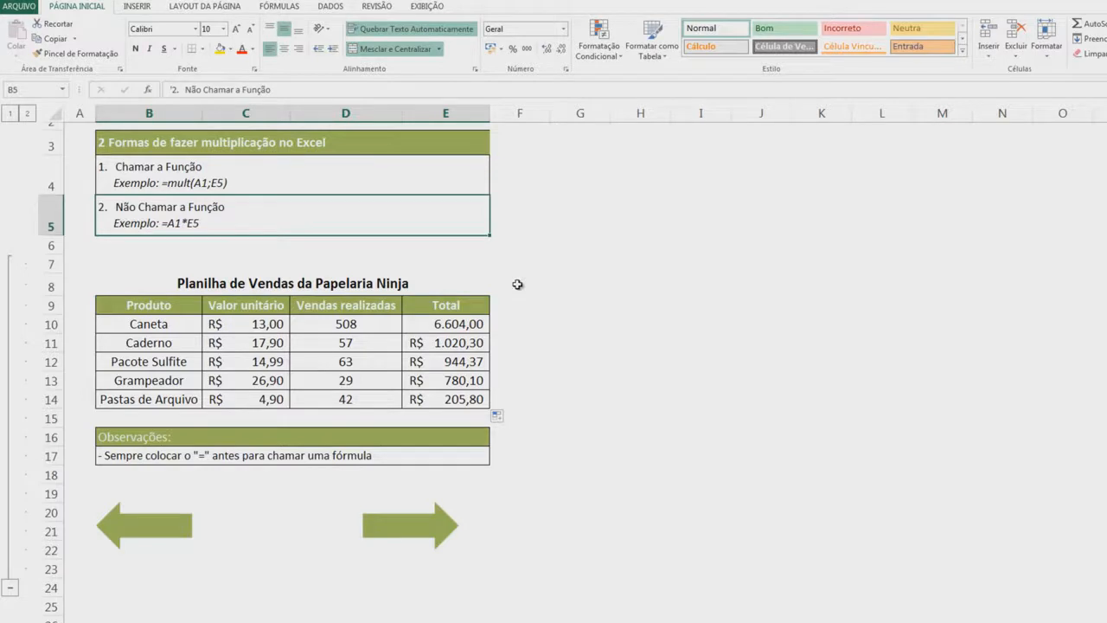
pyautogui.click(459, 324)
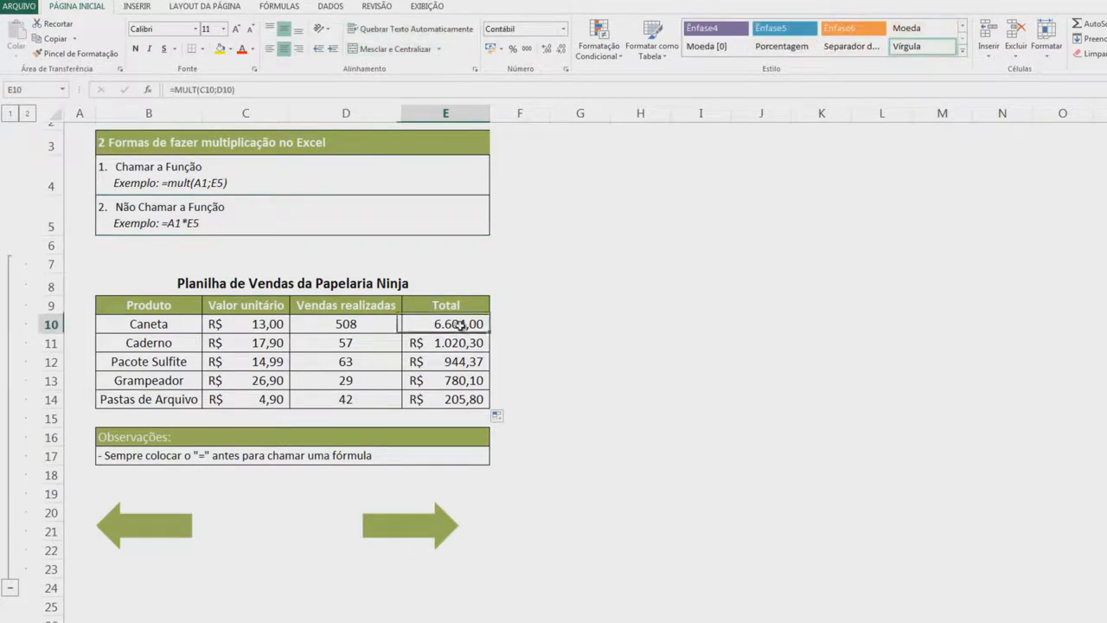
pyautogui.write('=')
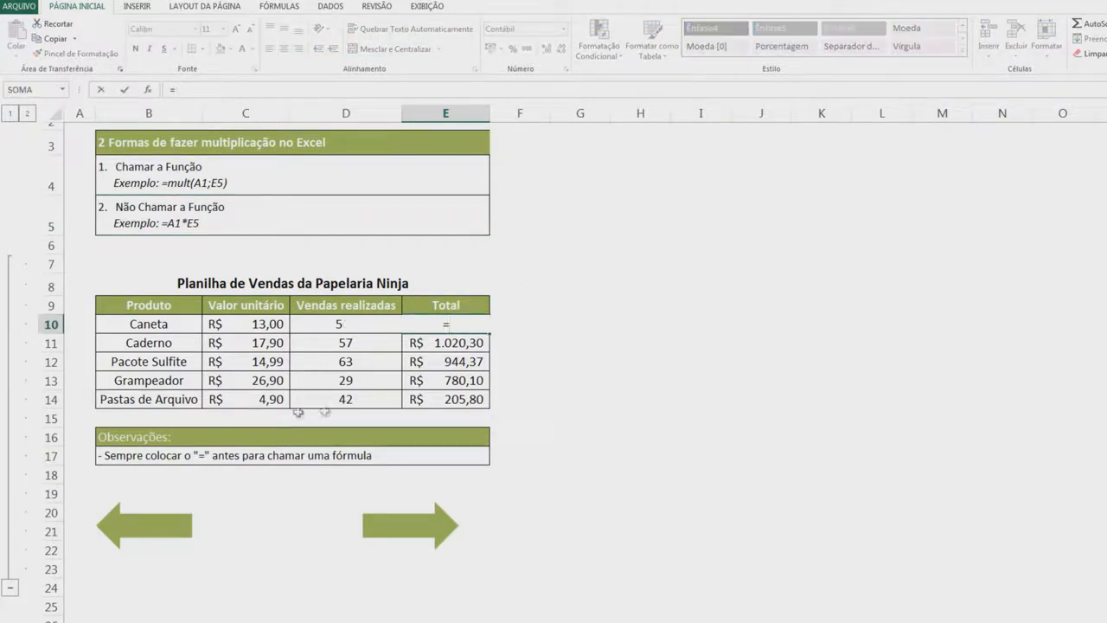
pyautogui.click(240, 323)
pyautogui.write('*')
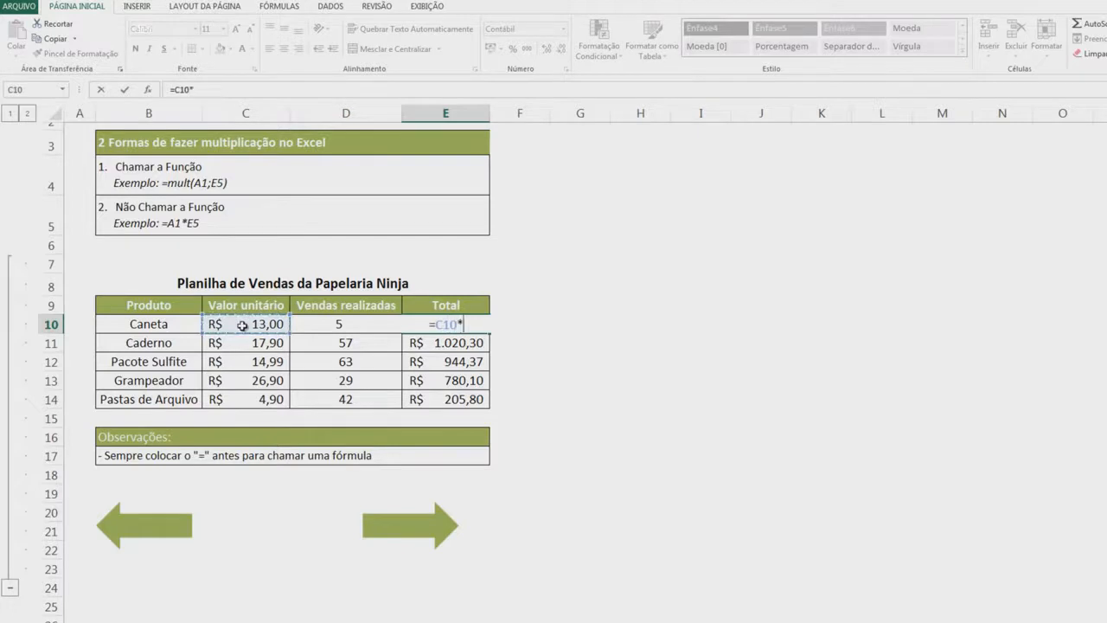
pyautogui.click(330, 328)
pyautogui.press('Return')
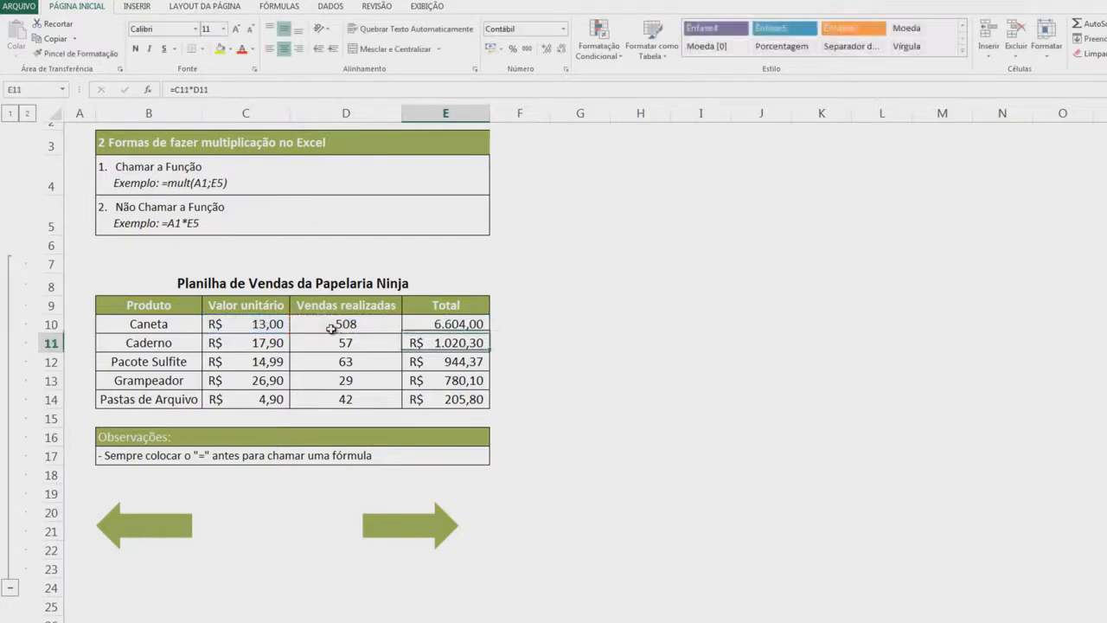
# Copy E10's formula down the Total column through E14 and review the two multiplication methods above the table
pyautogui.scroll(1, 474, 357)
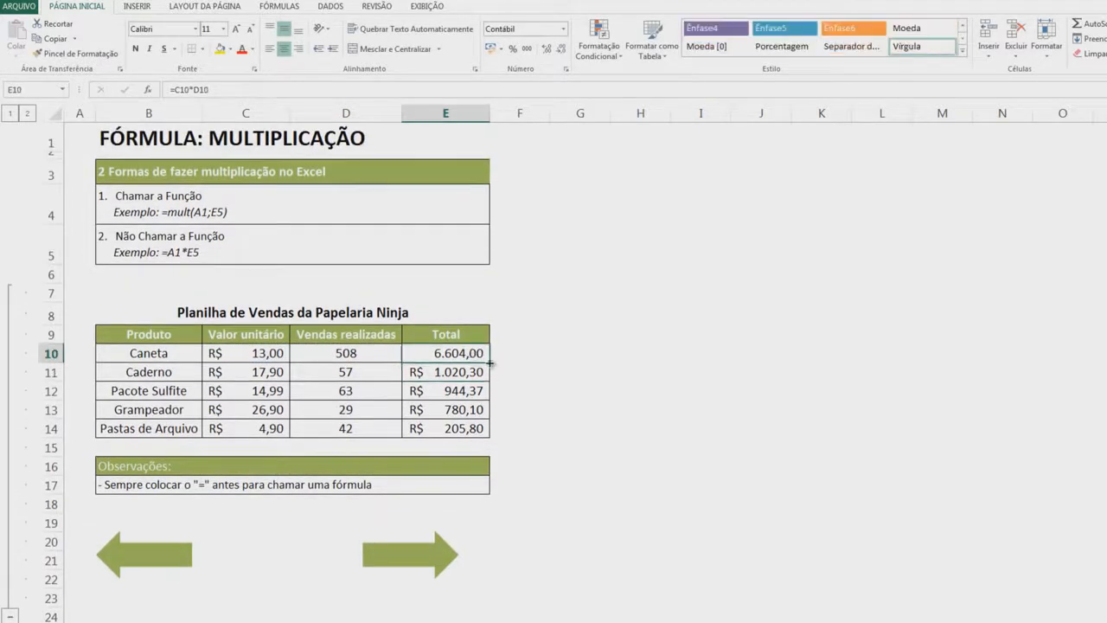
pyautogui.doubleClick(490, 362)
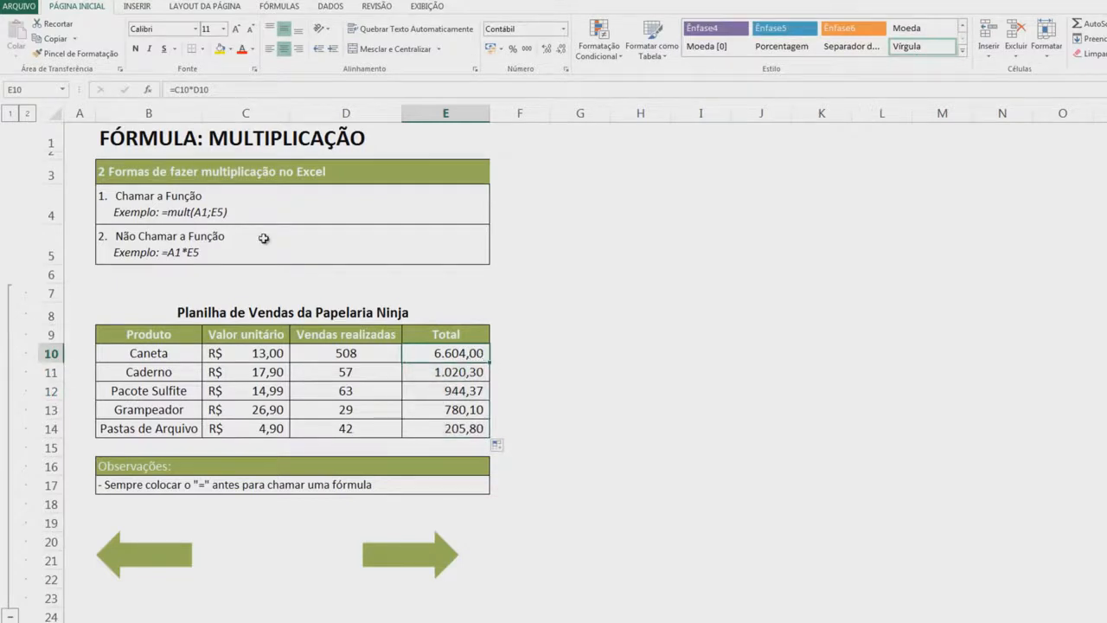
pyautogui.click(195, 199)
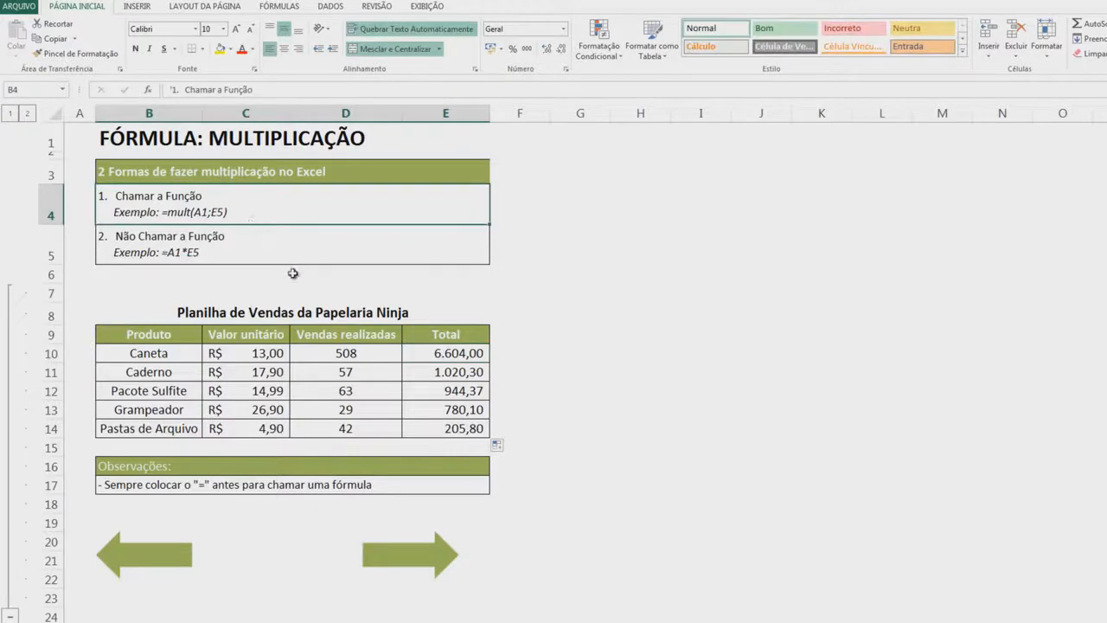
pyautogui.click(147, 143)
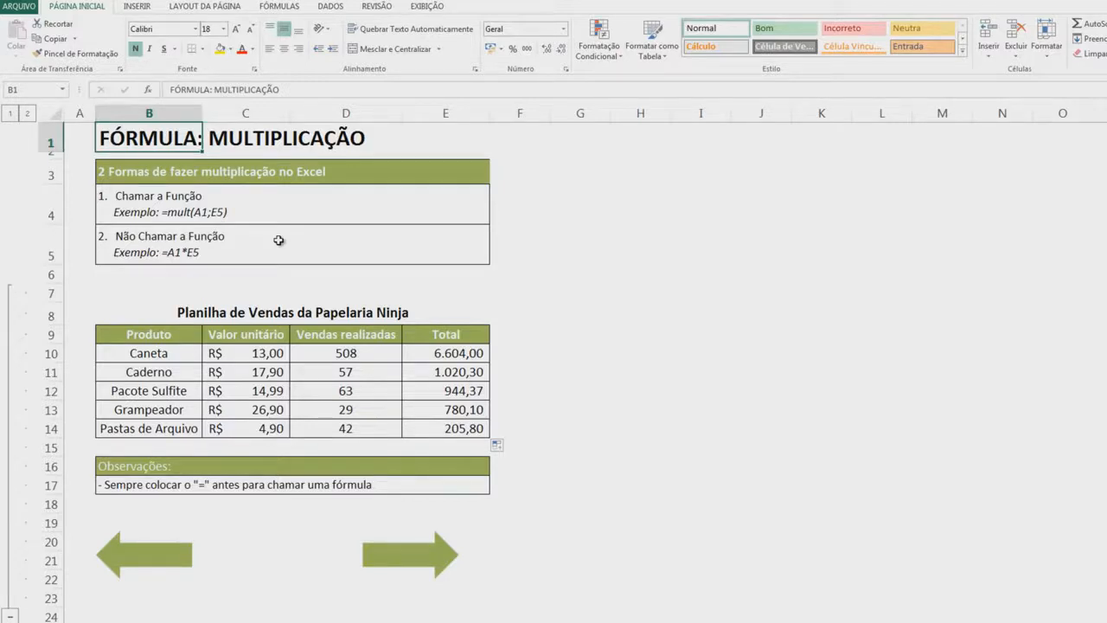
pyautogui.click(278, 240)
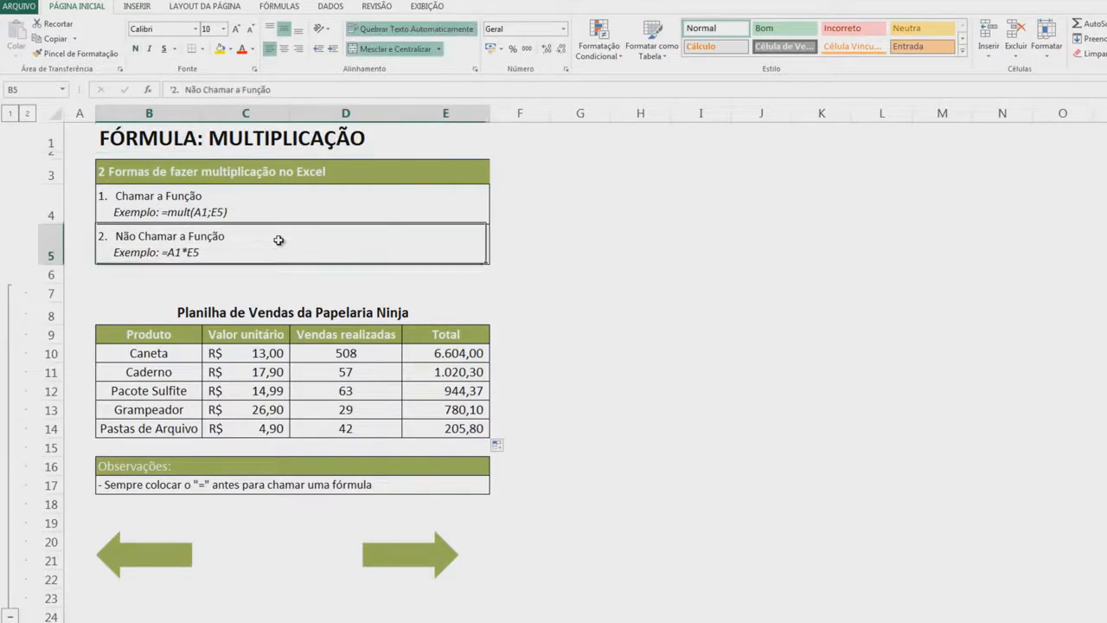
# Review the =CÉLULA / CÉLULA syntax on the division sheet and expand the collapsed rows below it
pyautogui.click(136, 134)
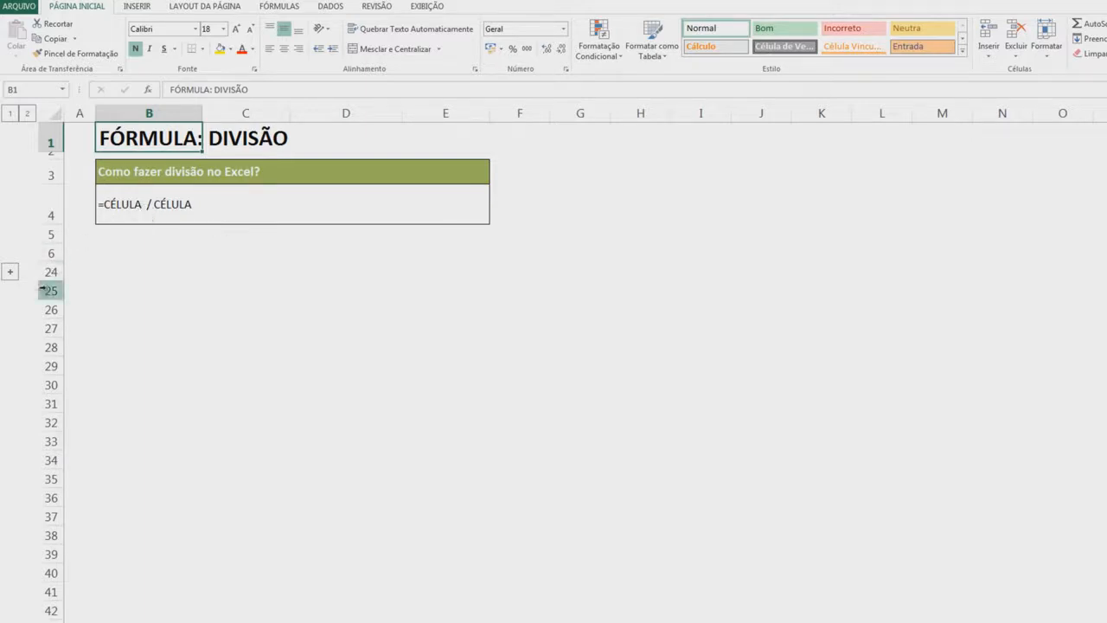
pyautogui.click(232, 210)
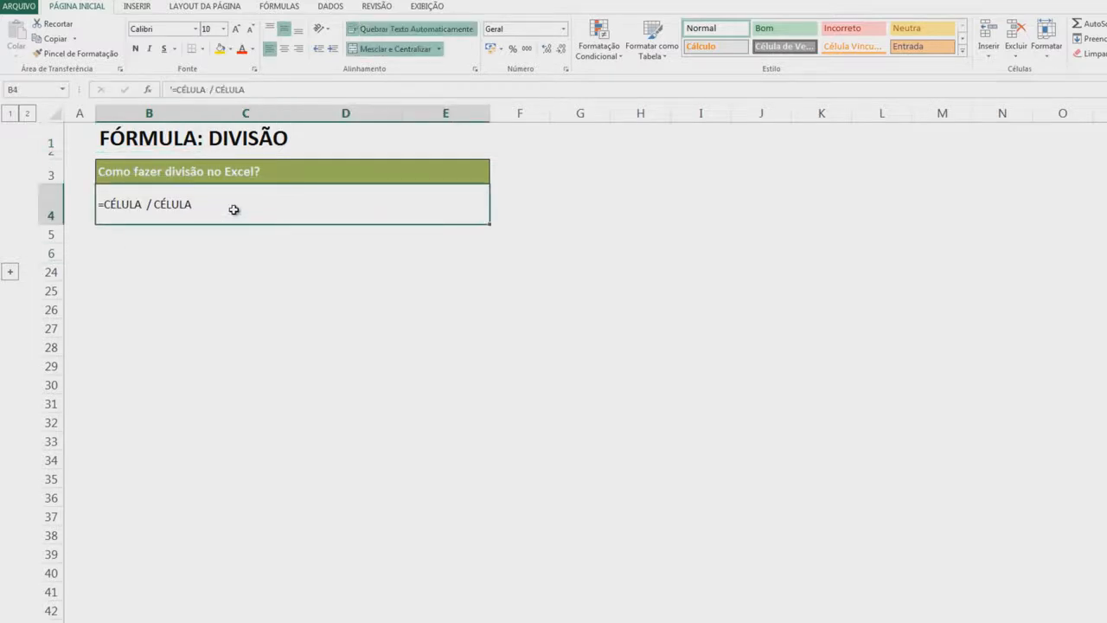
pyautogui.click(11, 272)
# Examine the Loja de Som Ninja sales table's product, unit price and monthly sales columns, plus the empty Qtde Vendas column
pyautogui.click(171, 277)
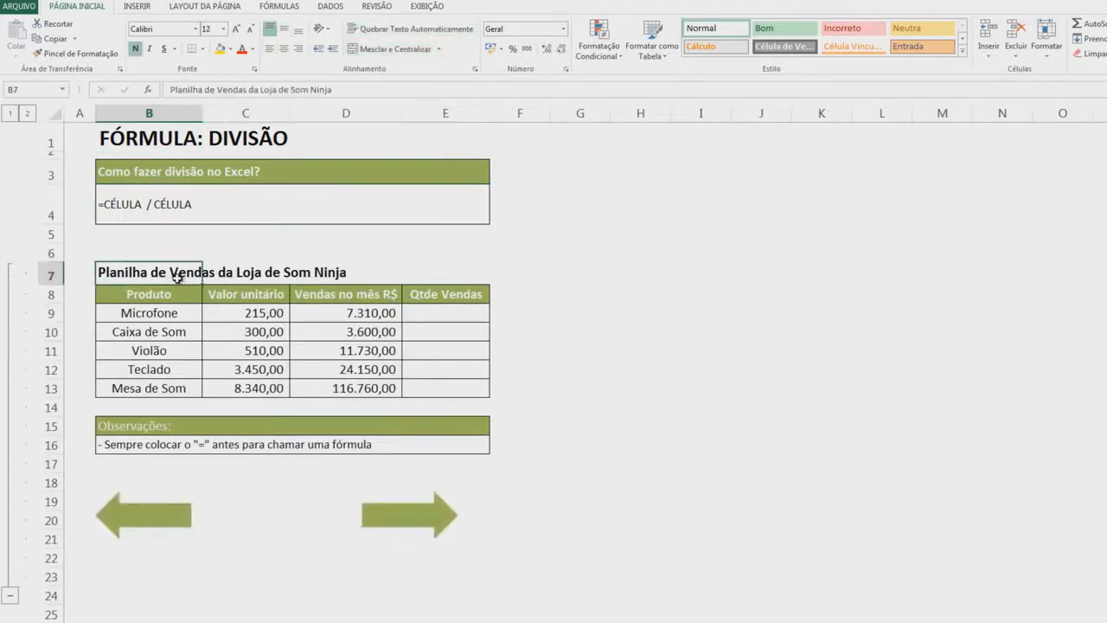
pyautogui.click(569, 269)
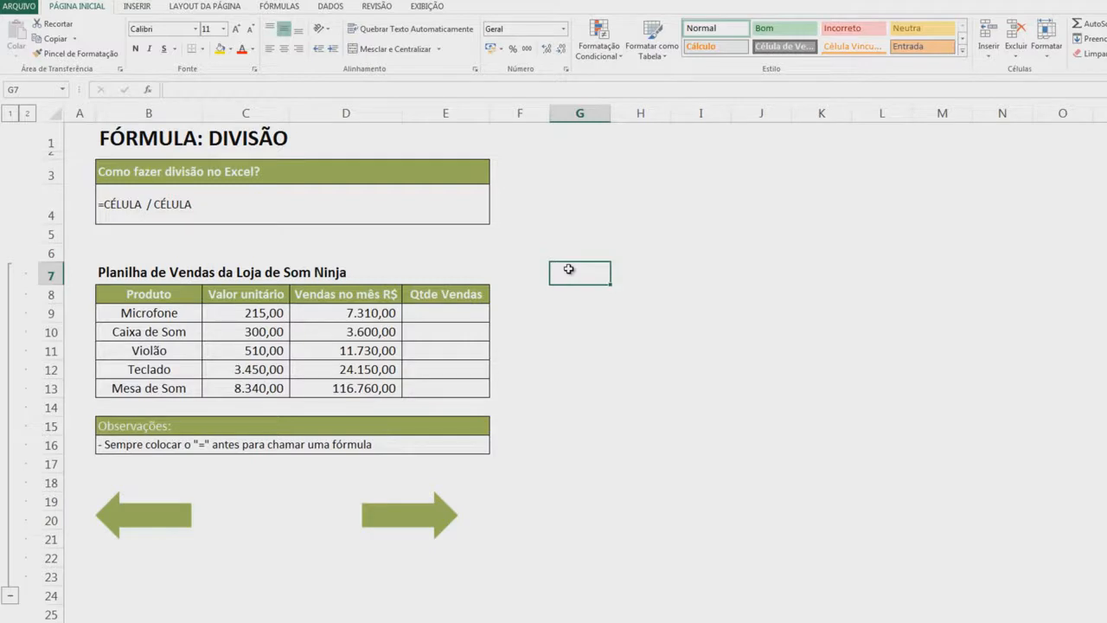
pyautogui.click(194, 297)
pyautogui.click(177, 313)
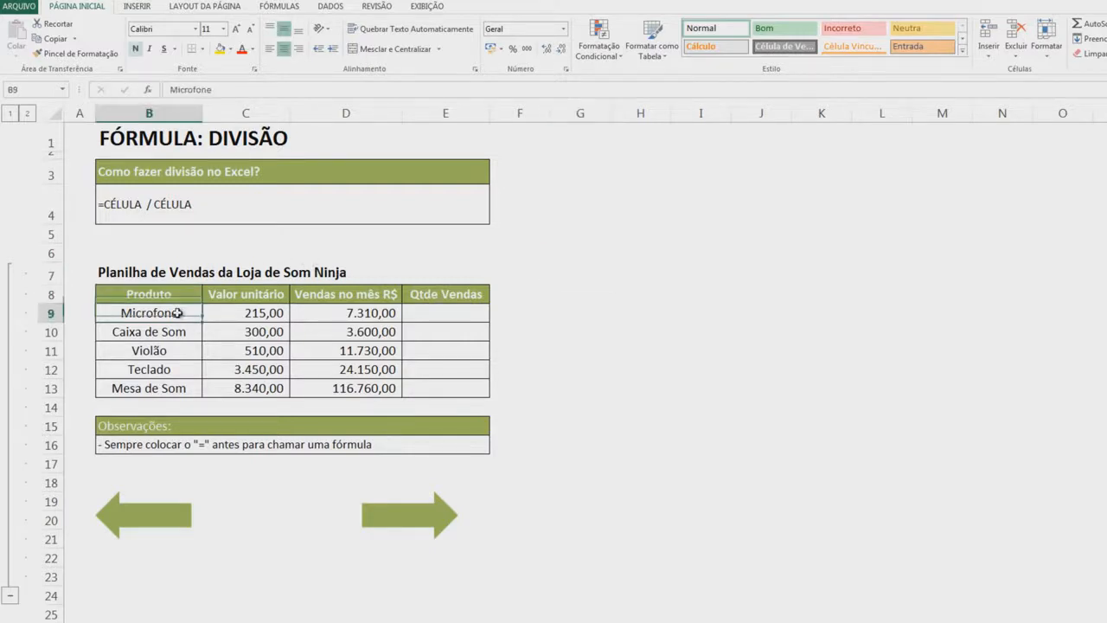
pyautogui.click(181, 333)
pyautogui.click(181, 351)
pyautogui.click(181, 370)
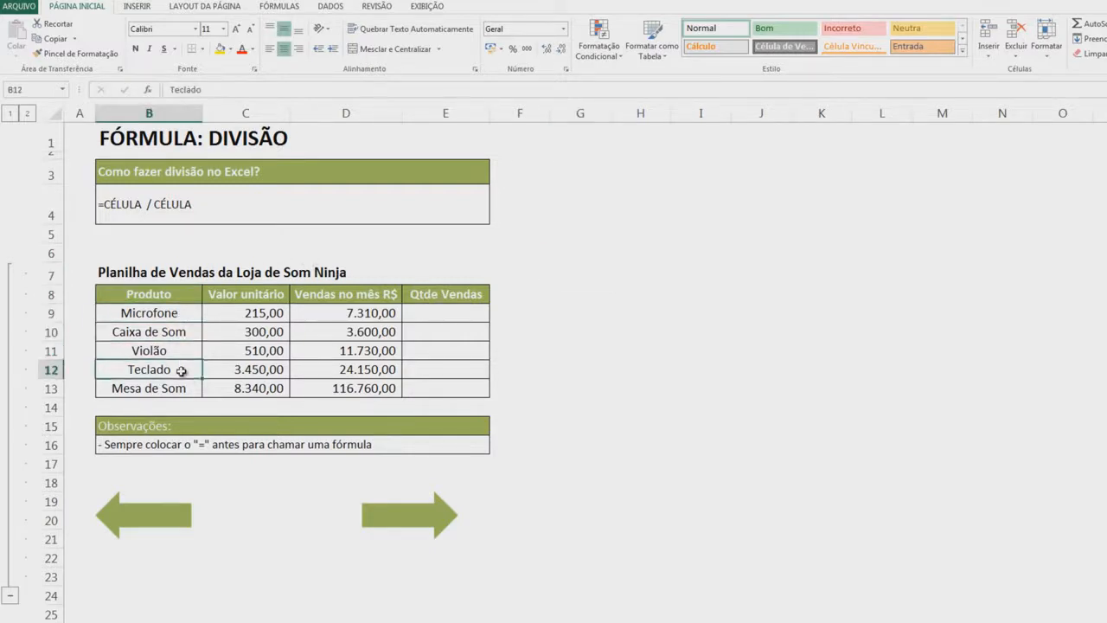
pyautogui.click(192, 387)
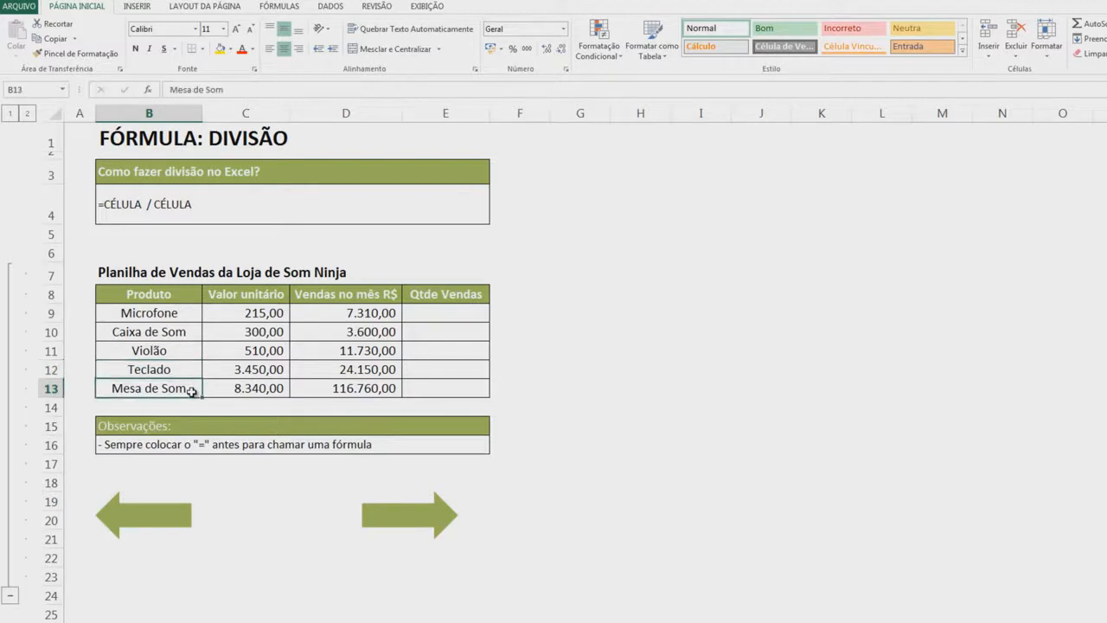
pyautogui.click(259, 294)
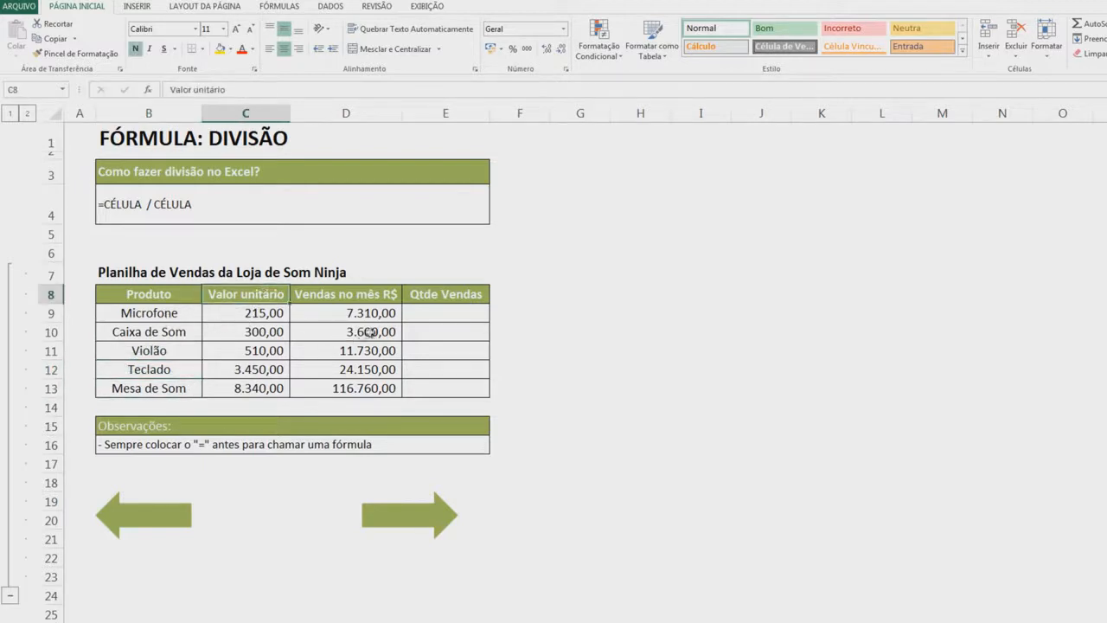
pyautogui.click(367, 296)
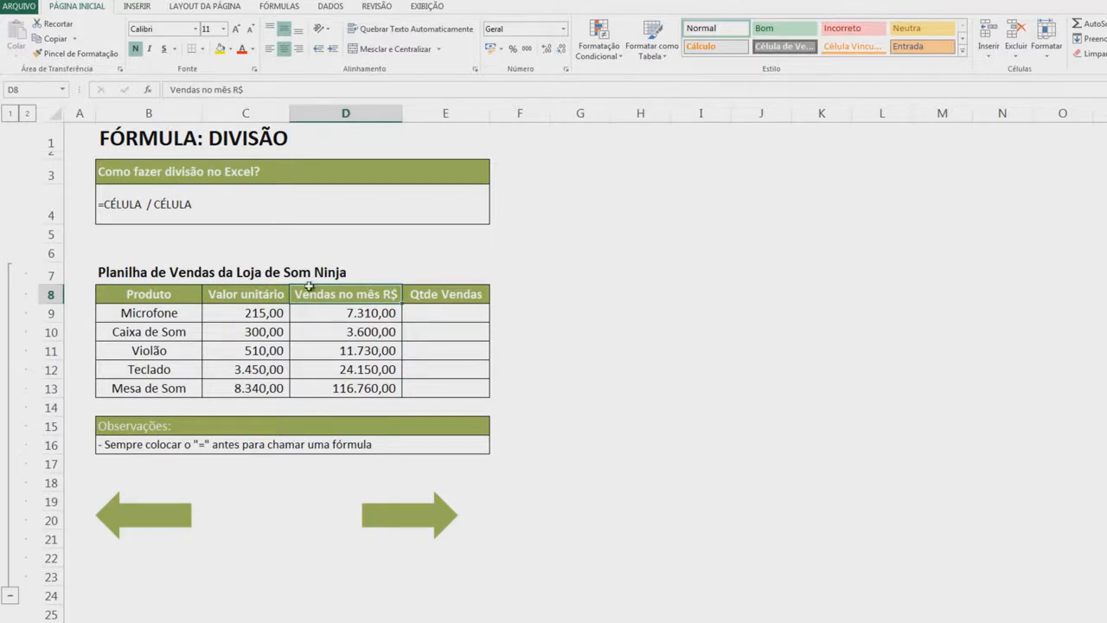
pyautogui.click(320, 316)
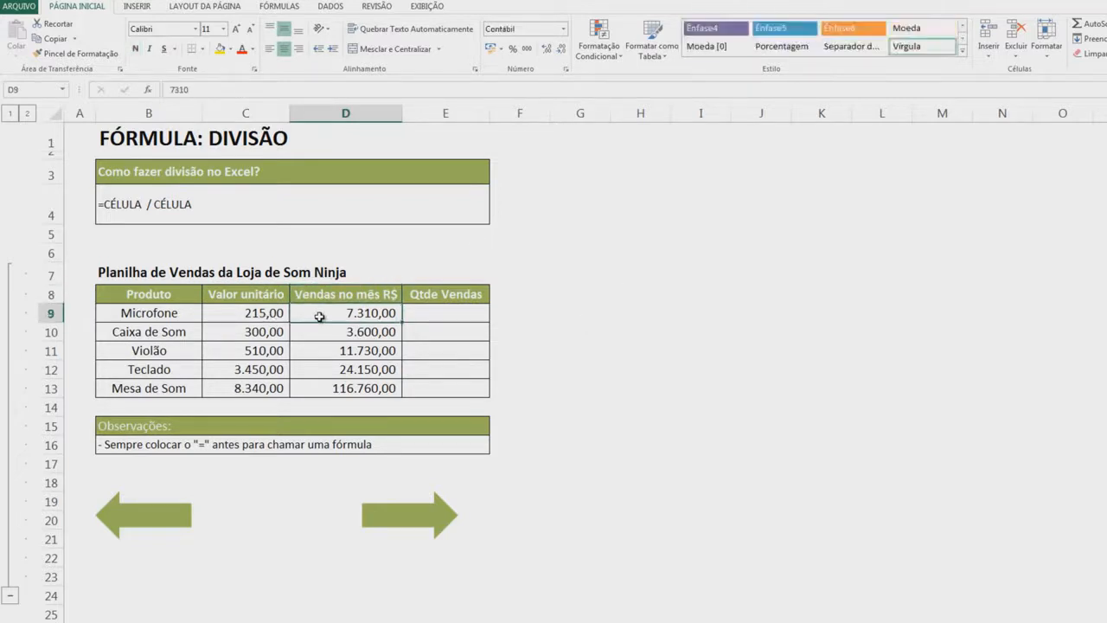
pyautogui.click(448, 317)
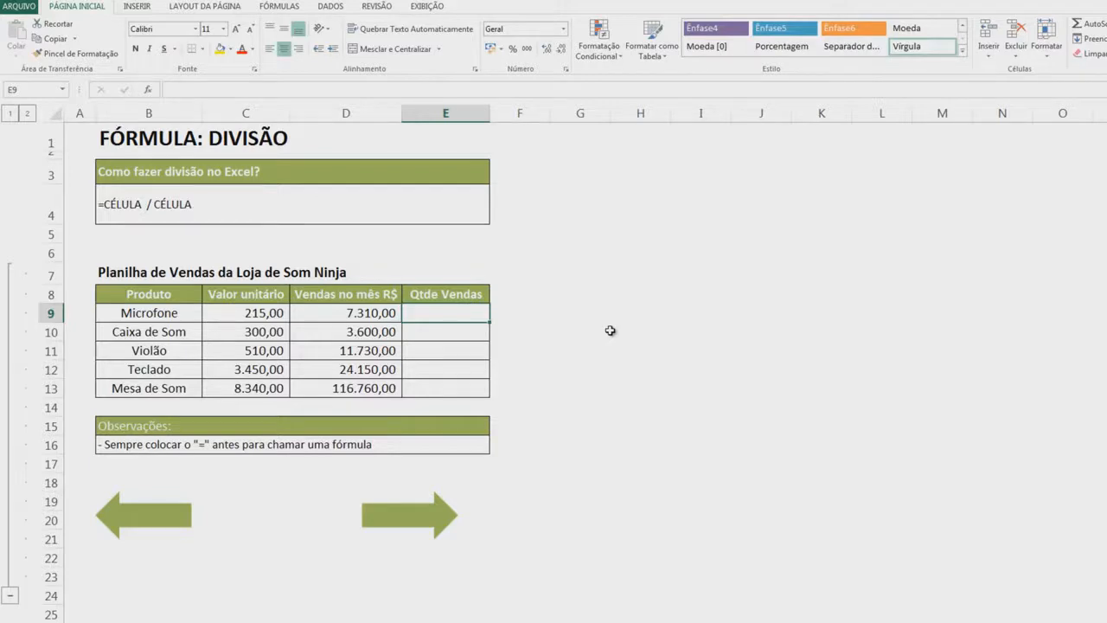
# Calculate Microfone's quantity sold in E9 with the formula =D9/C9, dividing its monthly sales by its unit price
pyautogui.click(330, 321)
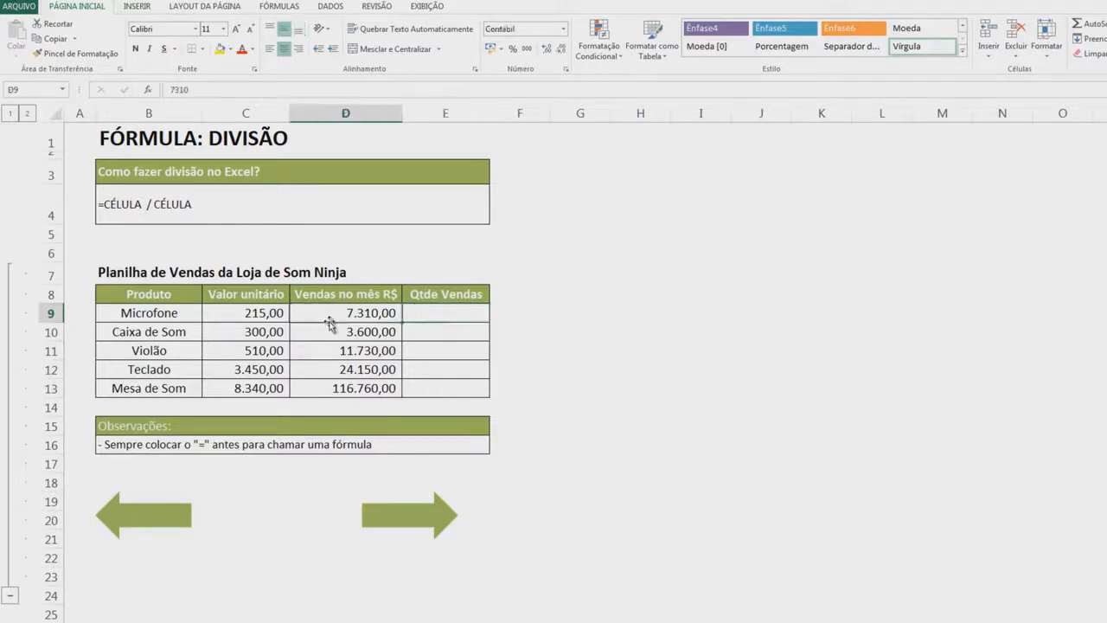
pyautogui.click(449, 317)
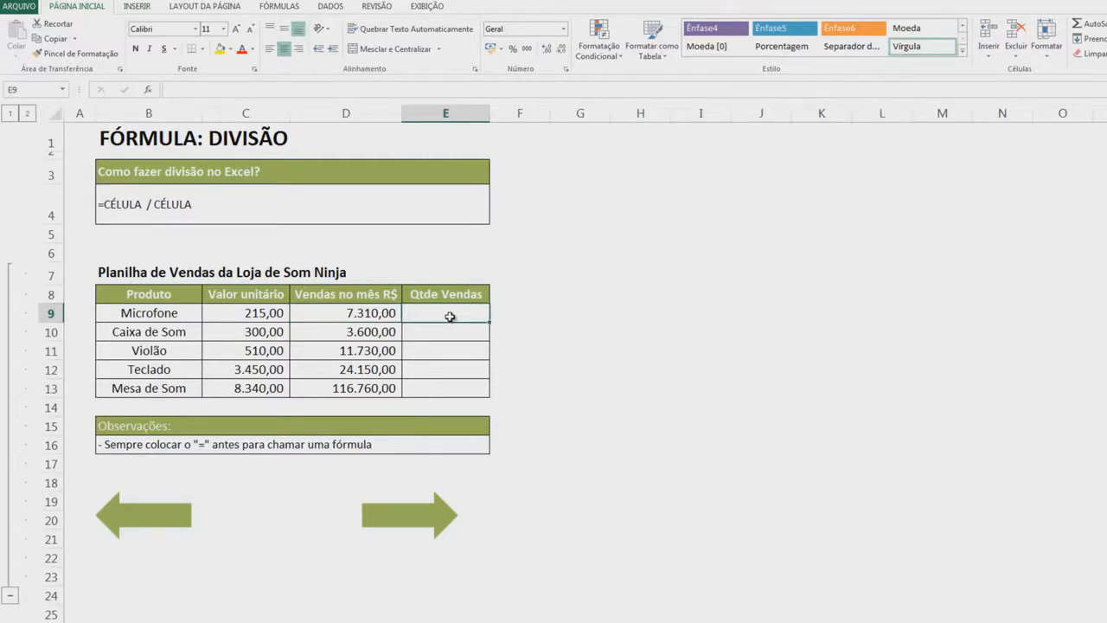
pyautogui.click(280, 211)
pyautogui.click(421, 315)
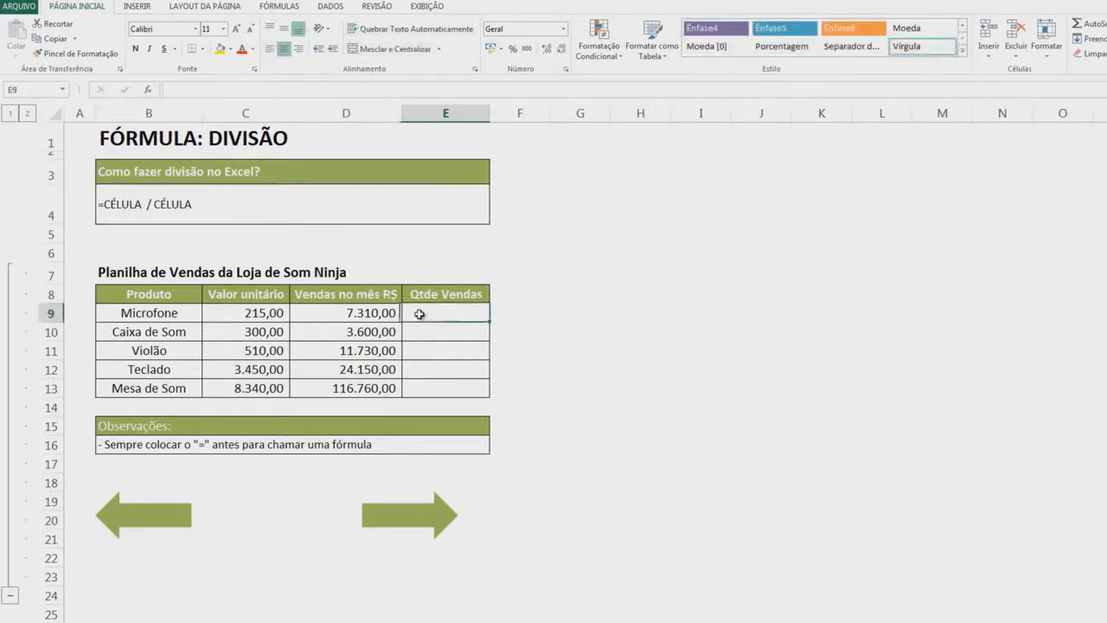
pyautogui.write('=')
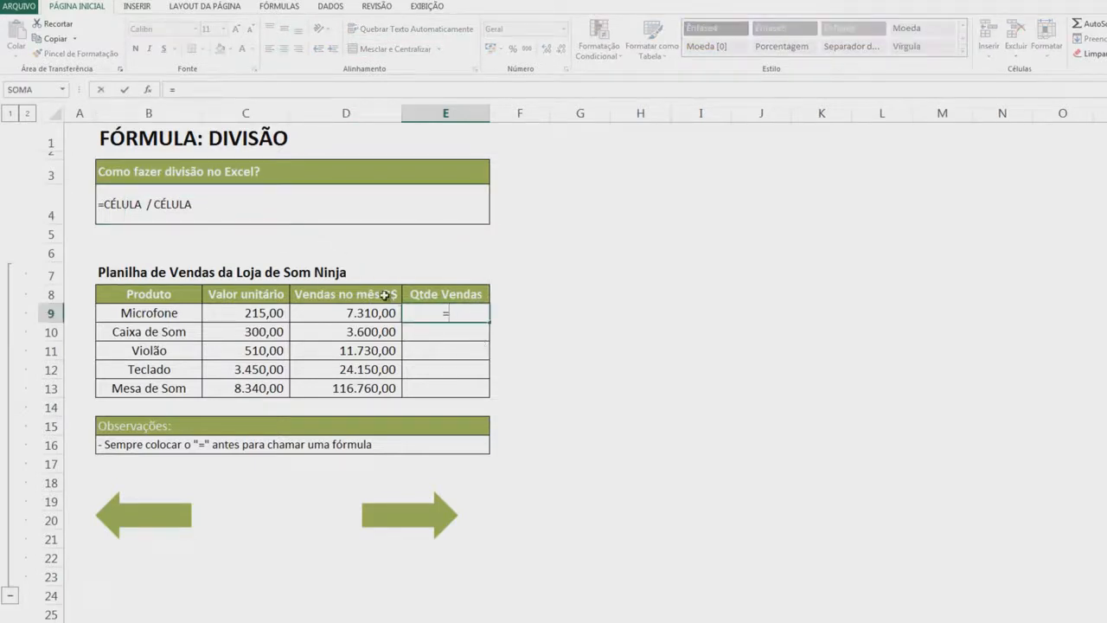
pyautogui.click(345, 316)
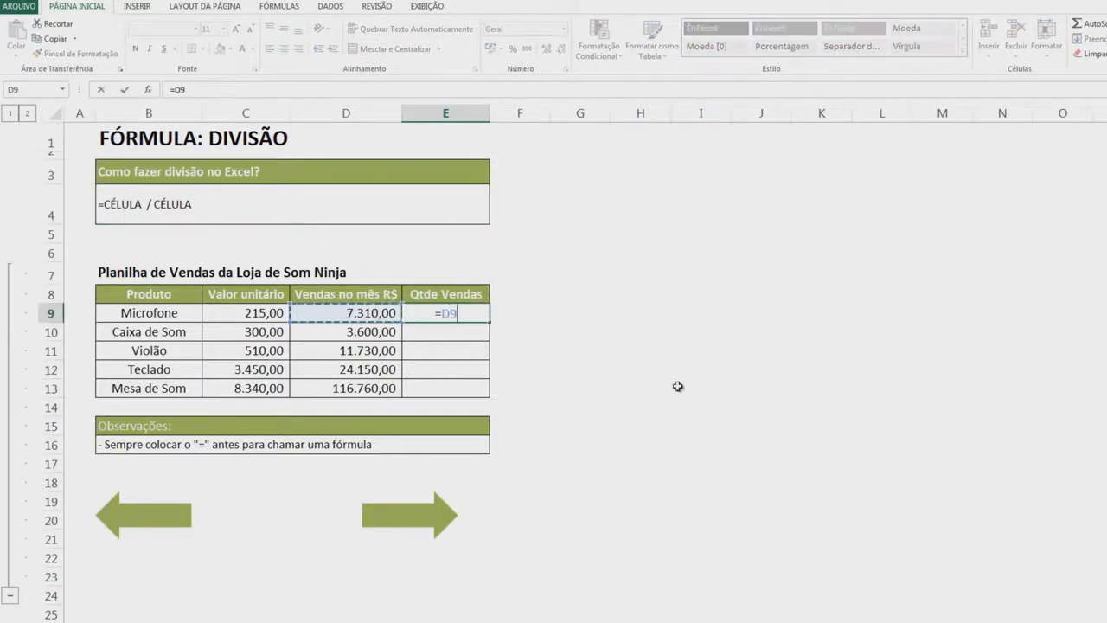
pyautogui.write('/')
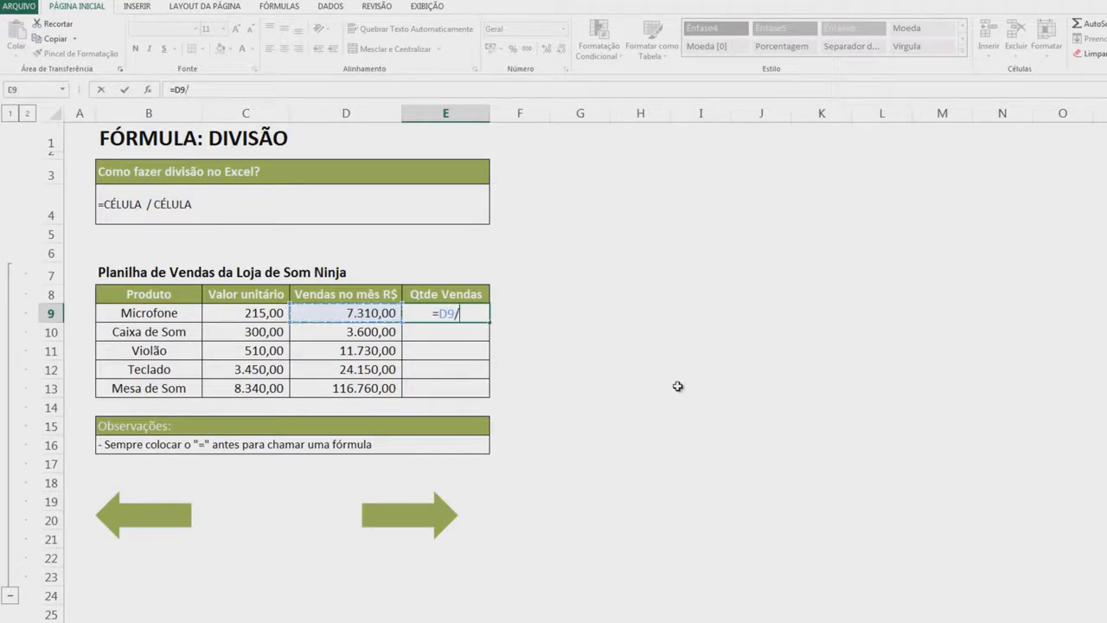
pyautogui.click(244, 314)
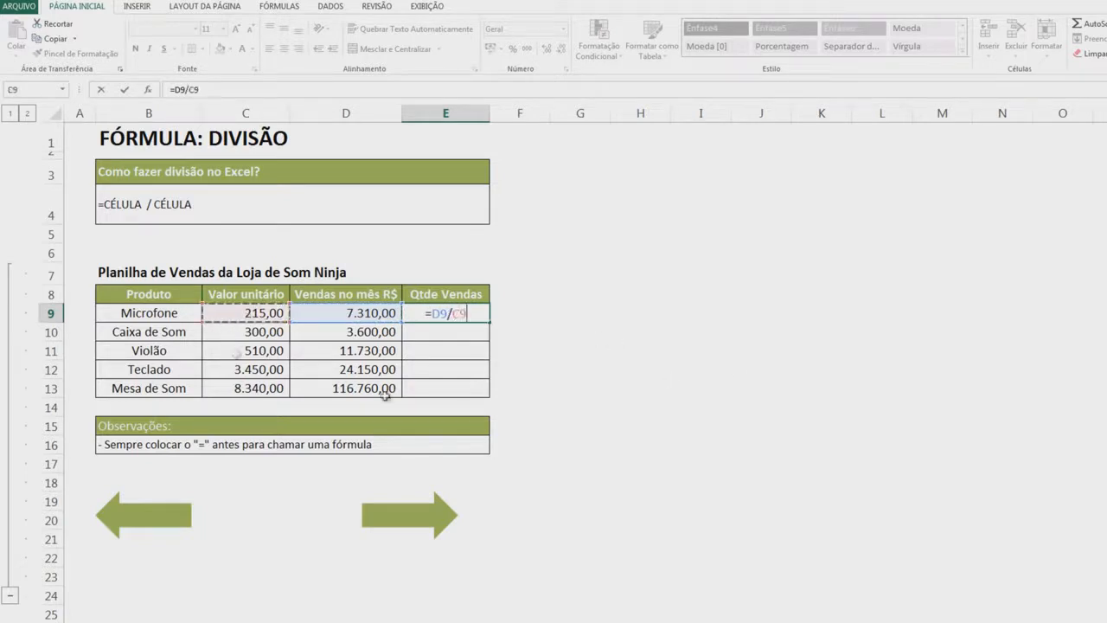
pyautogui.press('Return')
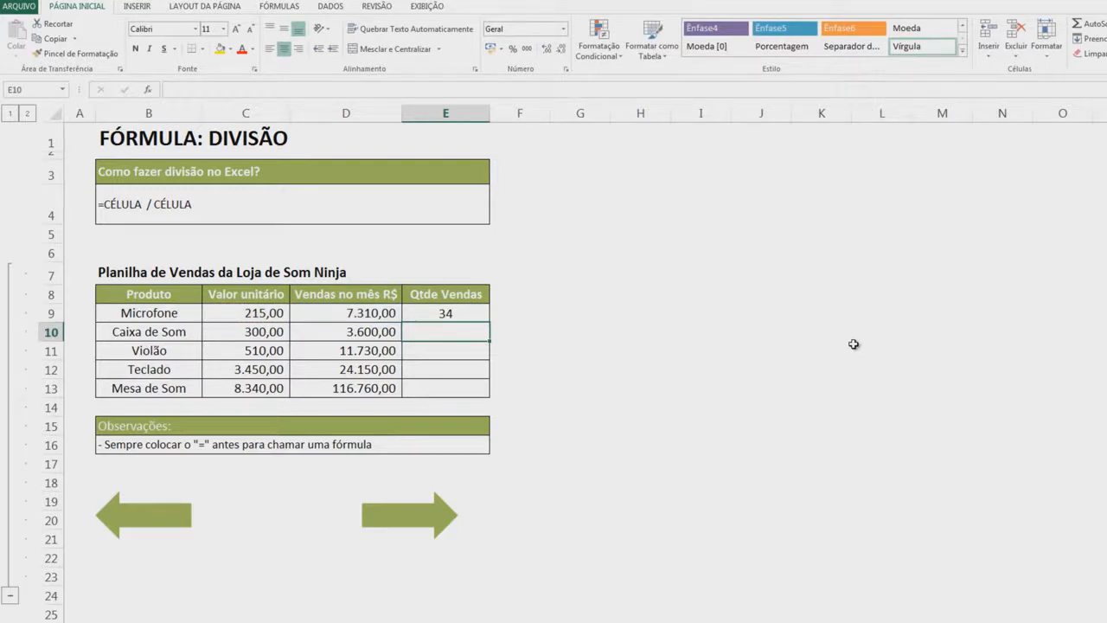
# Calculate Caixa de Som's quantity sold in E10 with the formula =D10/C10
pyautogui.click(391, 316)
pyautogui.click(440, 337)
pyautogui.write('=')
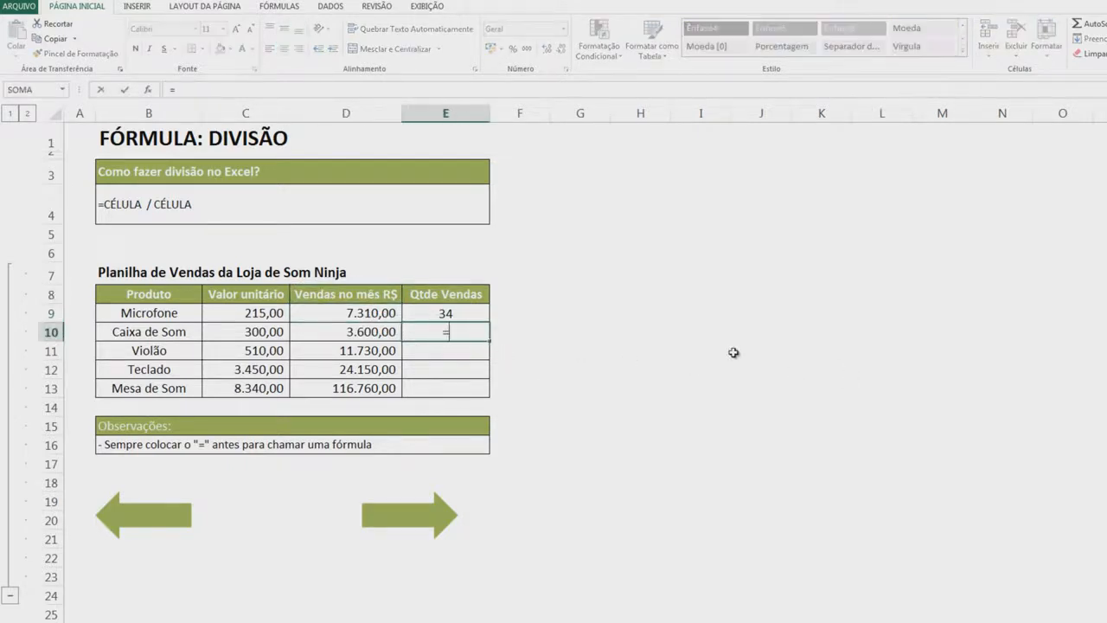
pyautogui.click(333, 334)
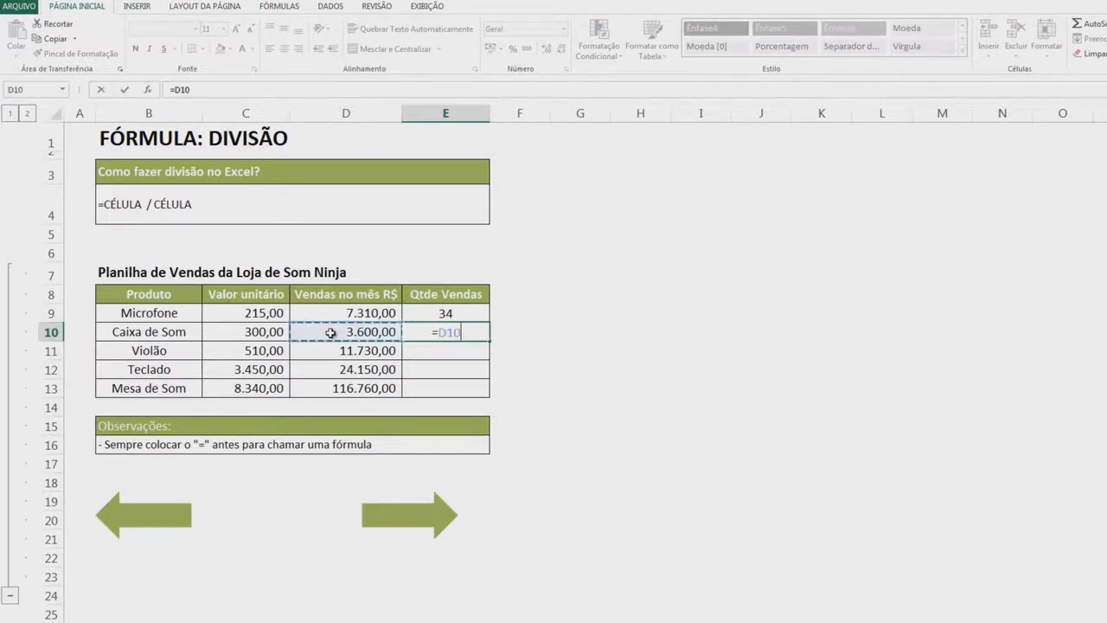
pyautogui.write('/')
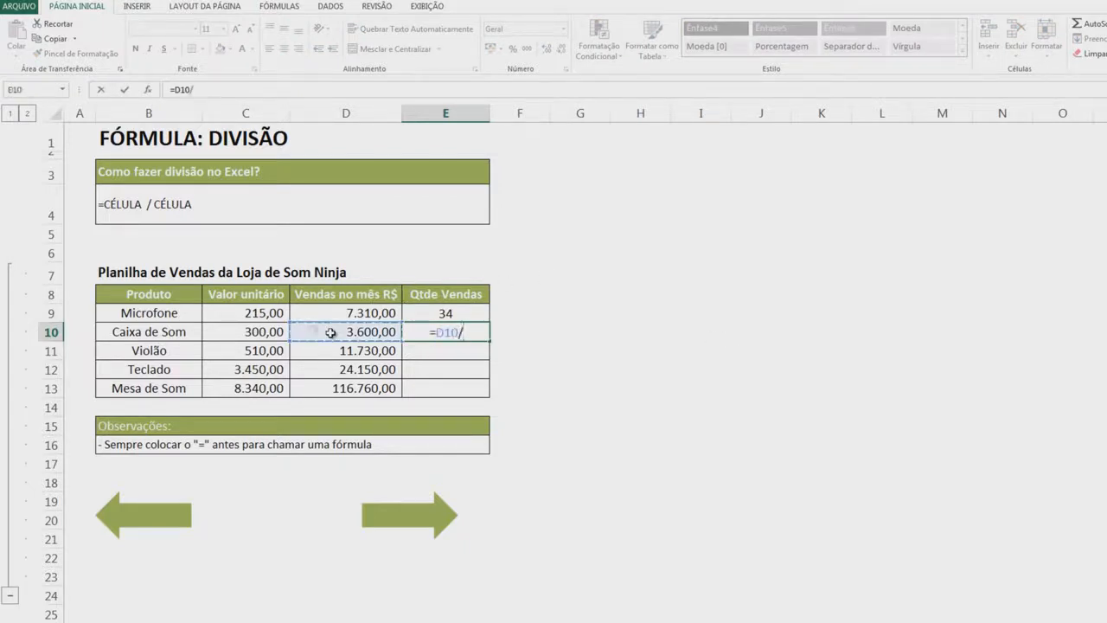
pyautogui.click(245, 333)
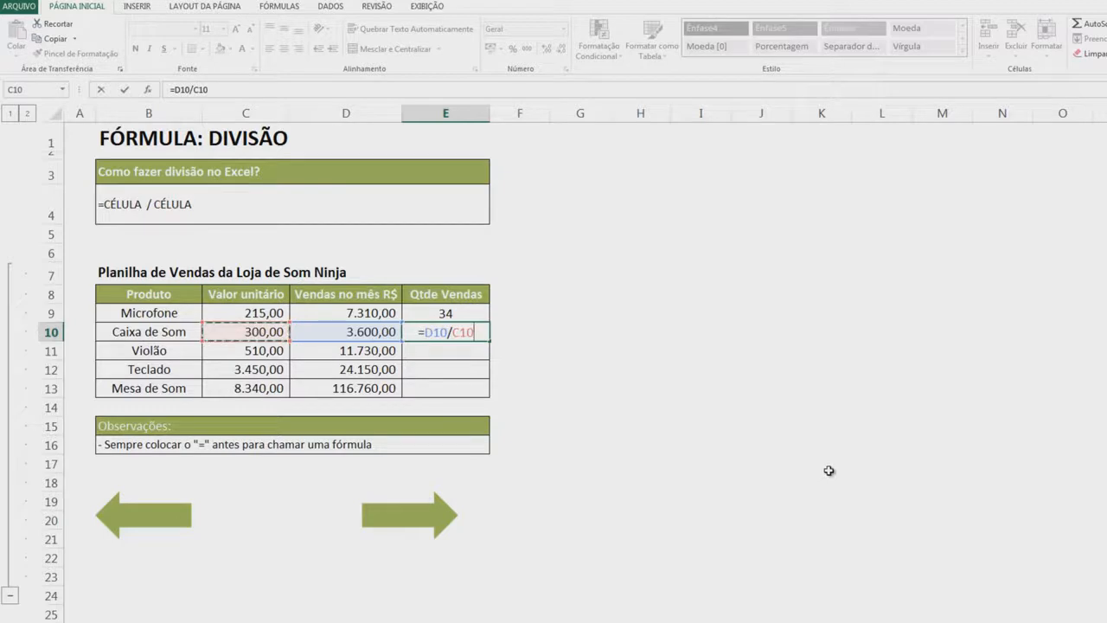
pyautogui.press('Return')
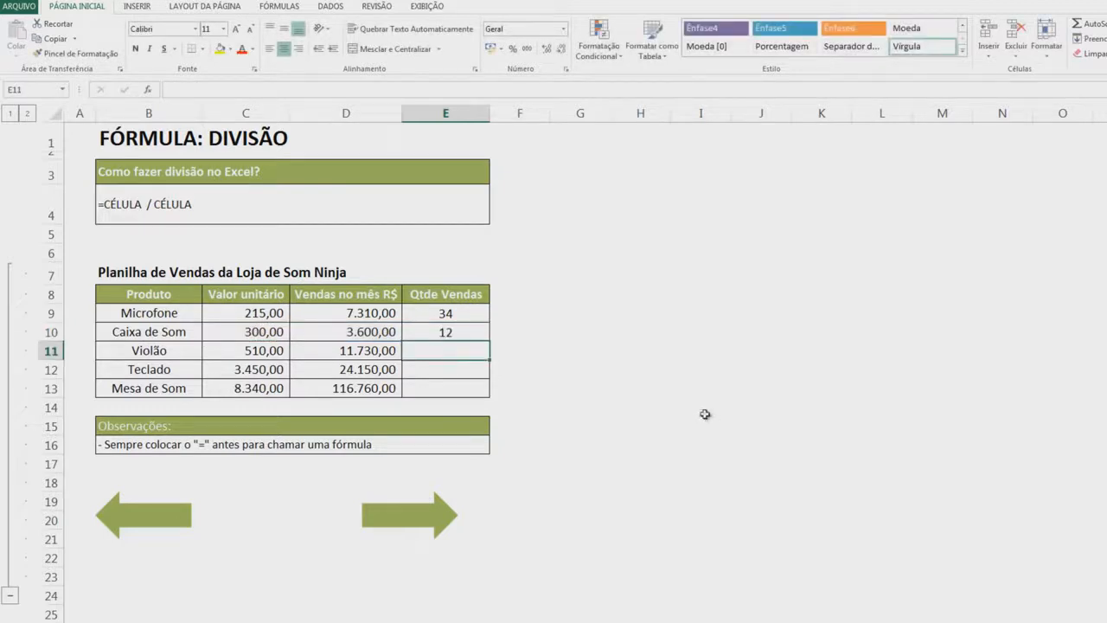
# Fill E10's division formula down the Qtde Vendas column, first to E11 and from there through E13, and review the column
pyautogui.click(434, 331)
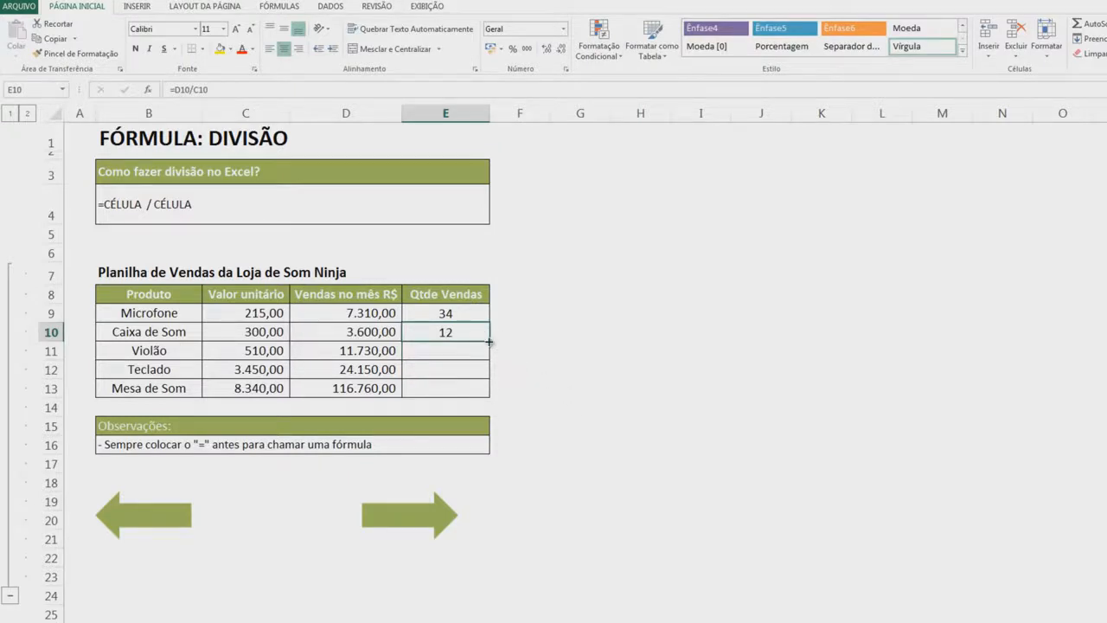
pyautogui.moveTo(490, 342); pyautogui.dragTo(490, 362)
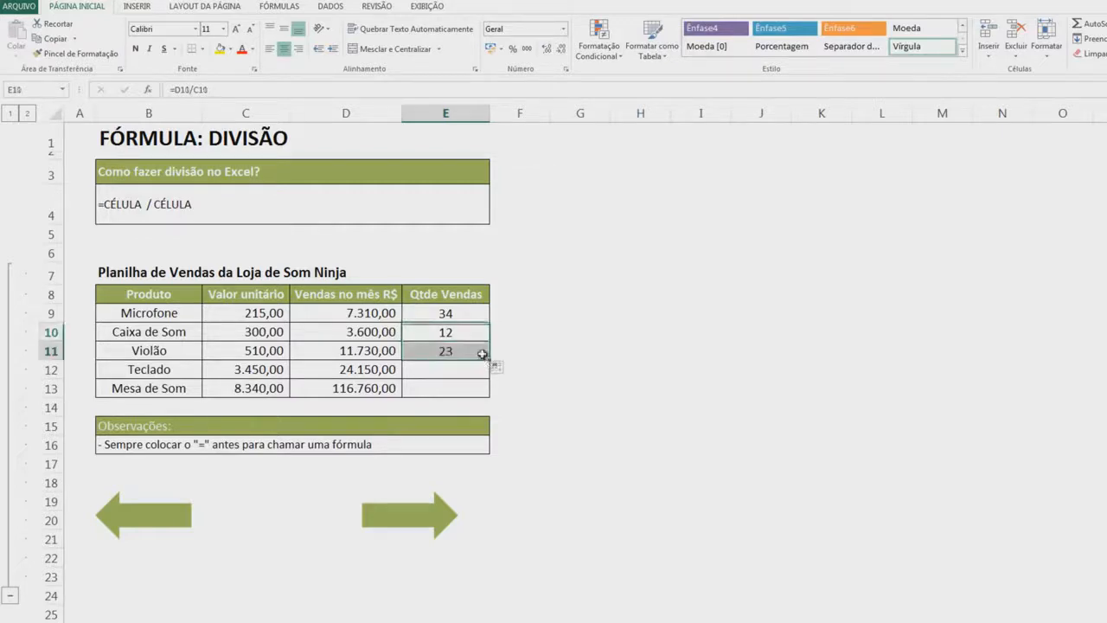
pyautogui.click(482, 353)
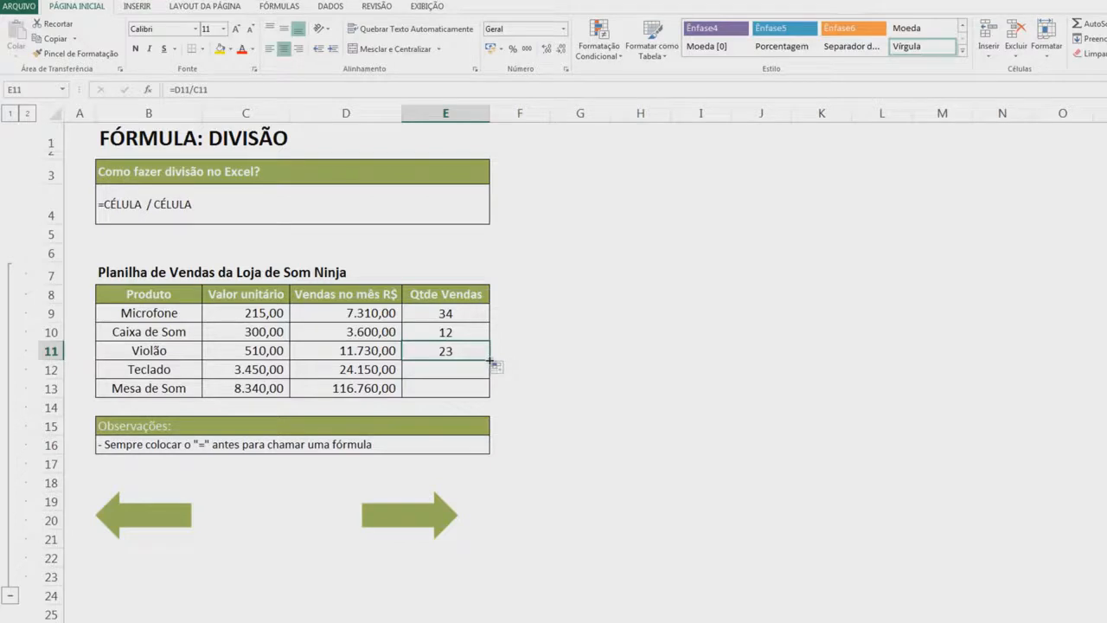
pyautogui.doubleClick(491, 360)
pyautogui.click(468, 313)
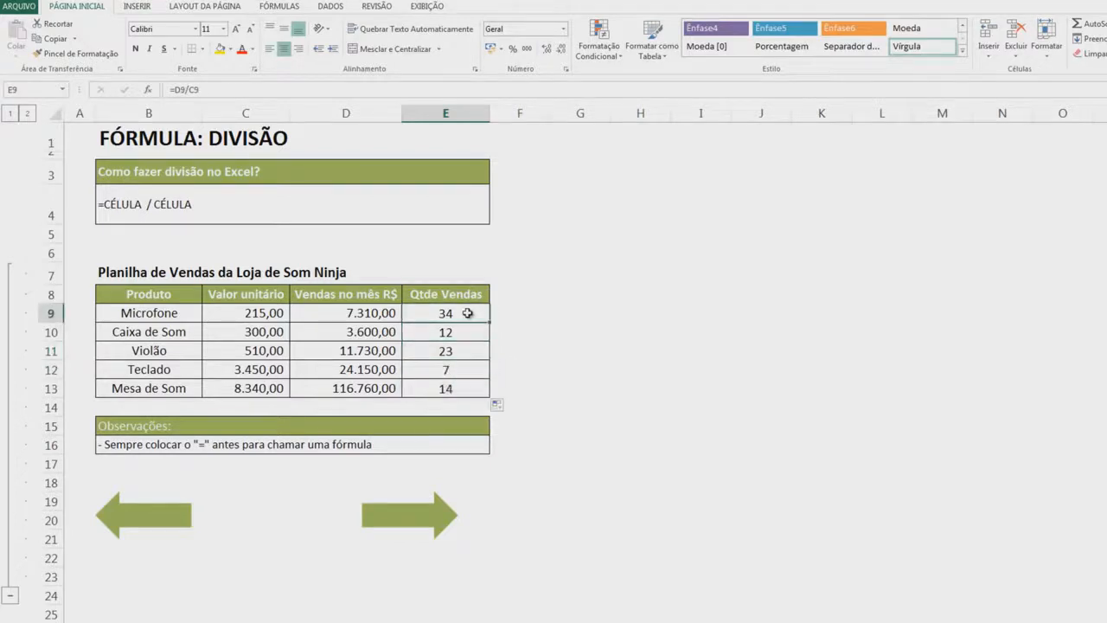
pyautogui.click(463, 294)
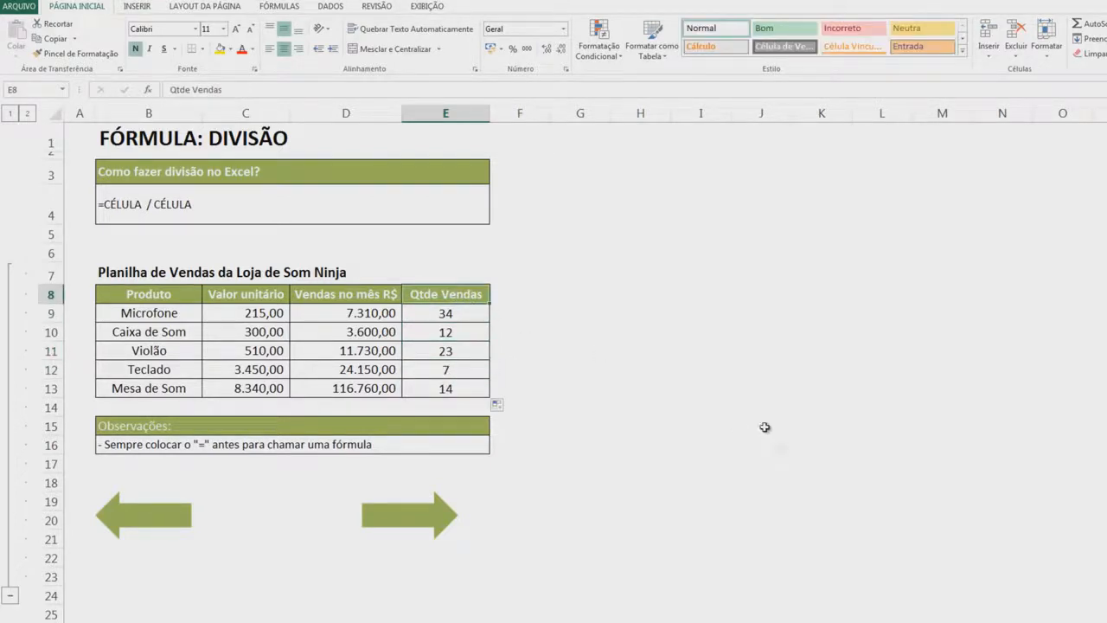
pyautogui.click(487, 309)
pyautogui.click(431, 292)
pyautogui.click(461, 316)
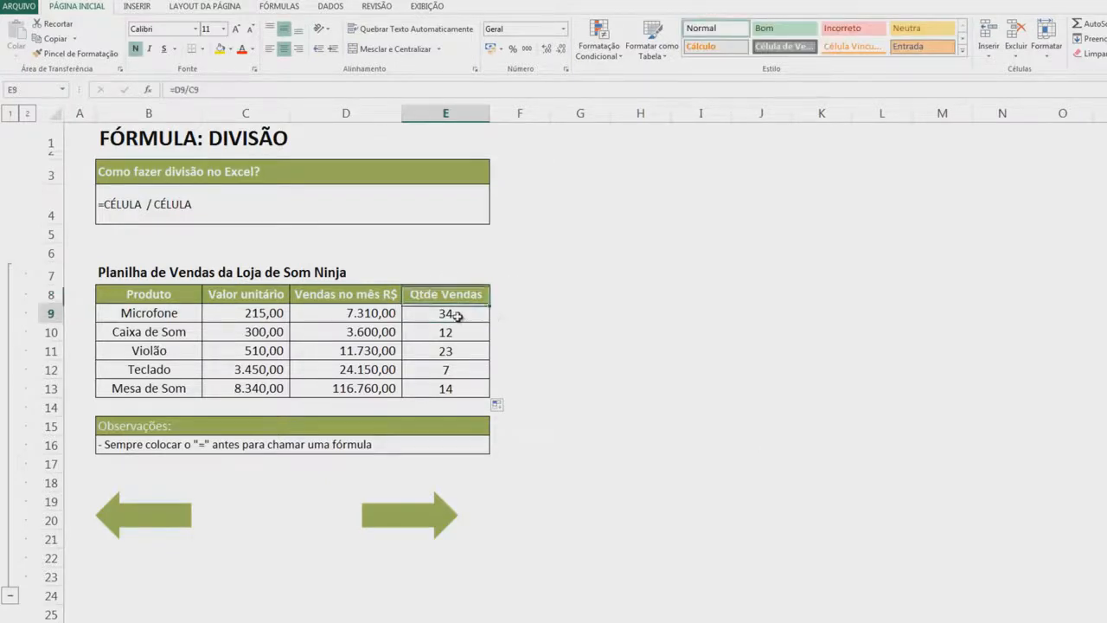